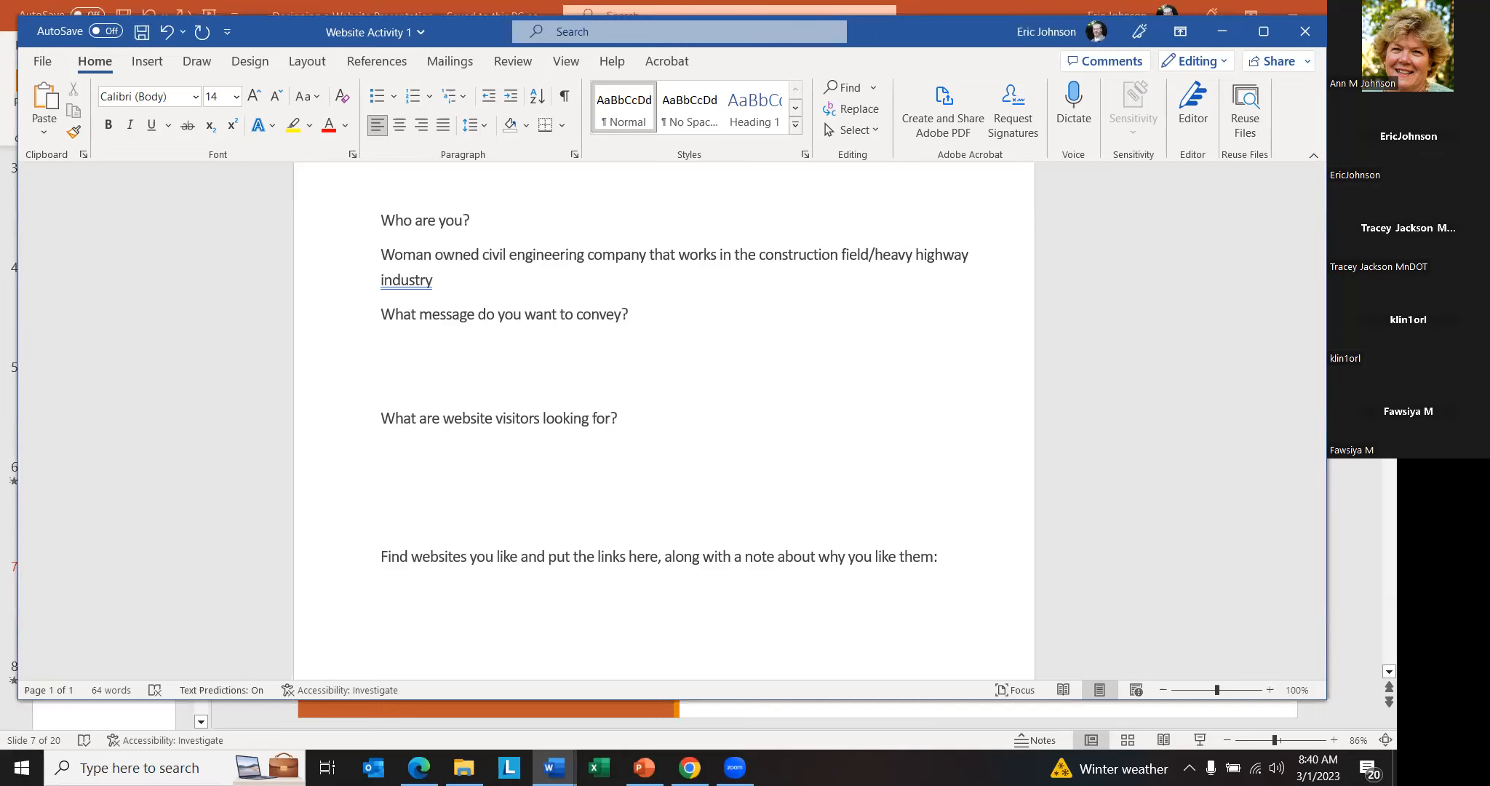
- Begin the answer under "What message do you want to convey?" with "I am competent, prepared. I like my job and the work we do"
text(I am com)
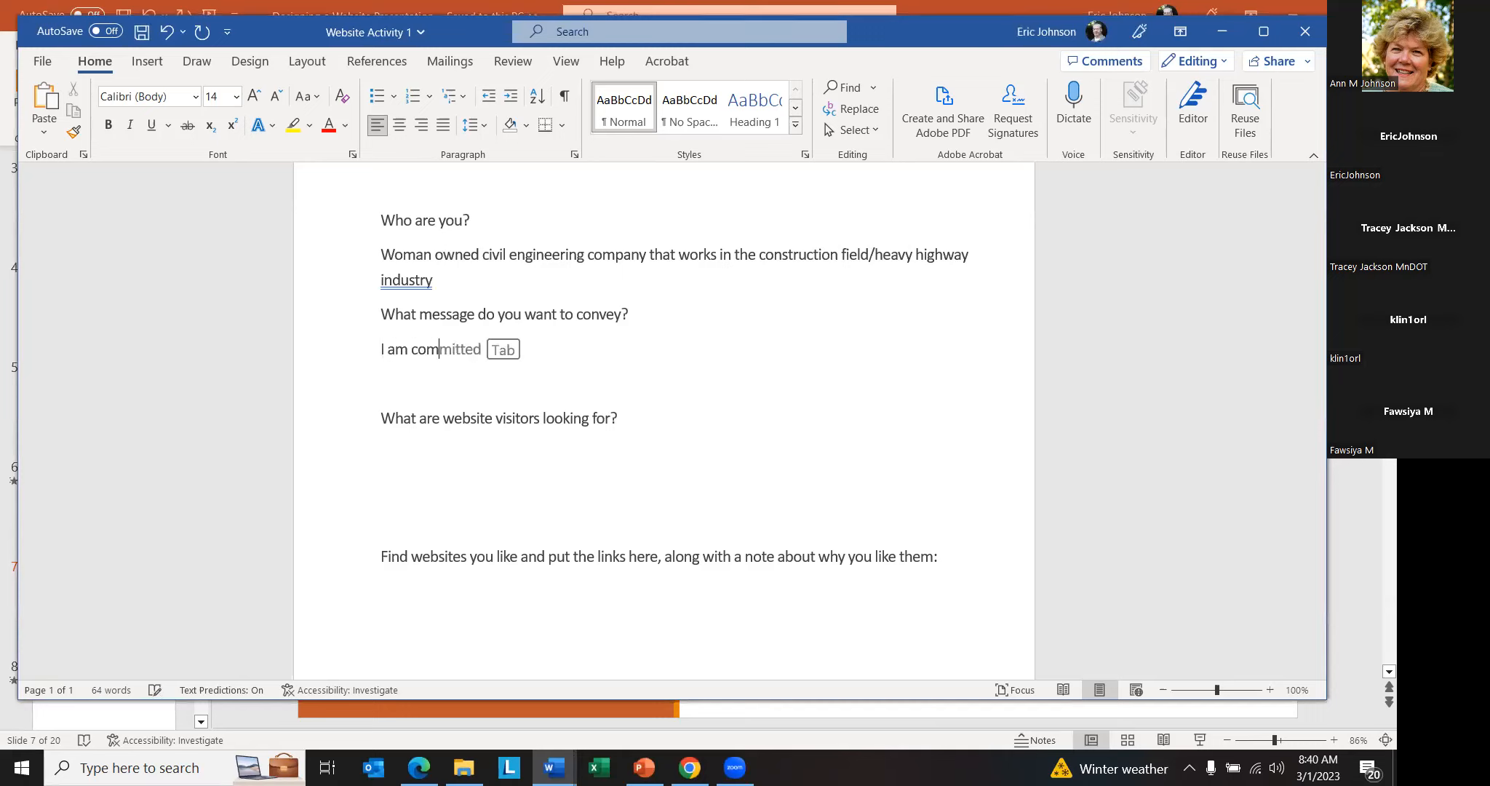
text(petent, pre)
key(BackSpace)
key(BackSpace)
text(tent, prepared.  I)
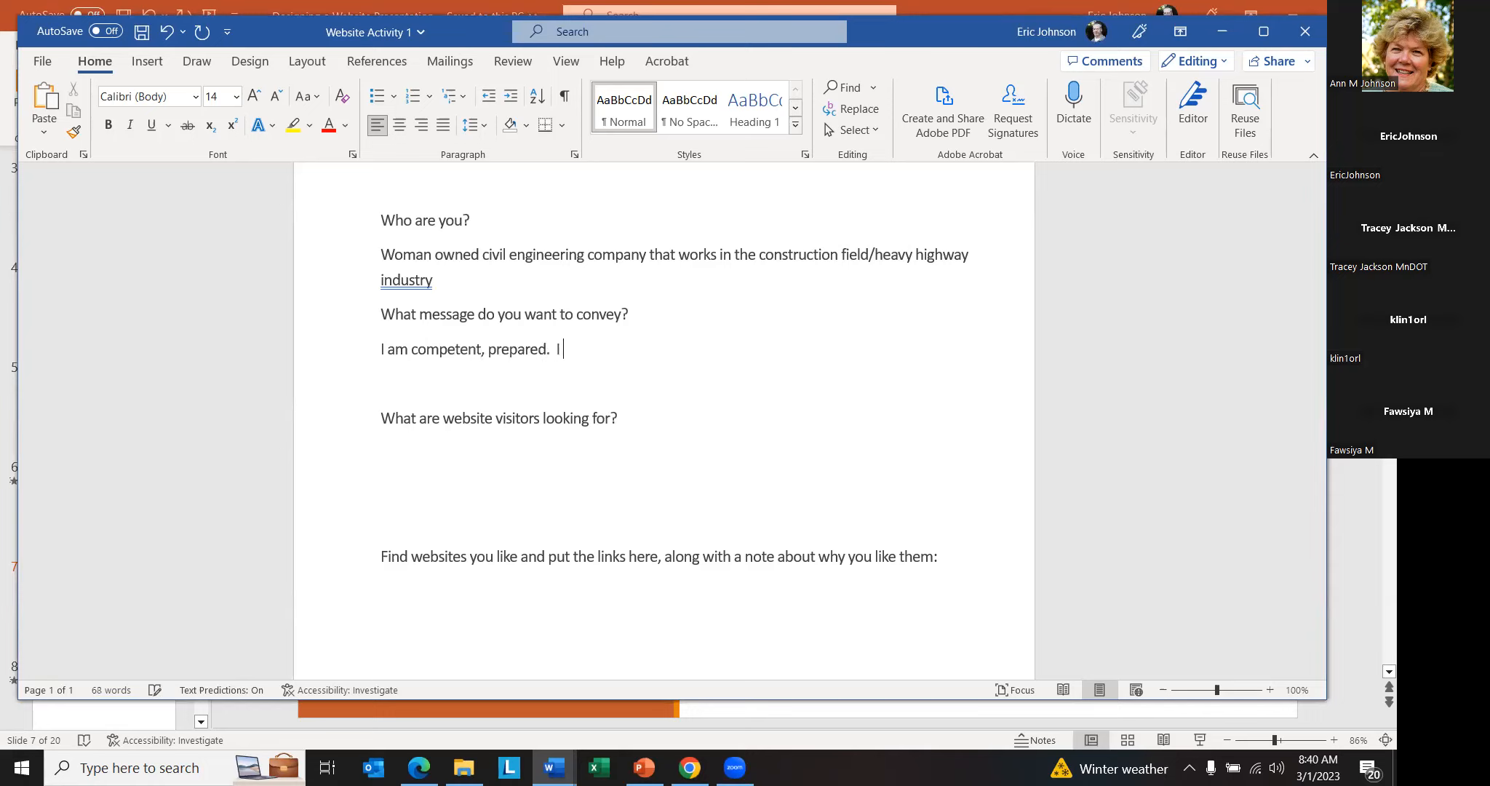
text( like my job and the work we do.  My staff is diverse and we a)
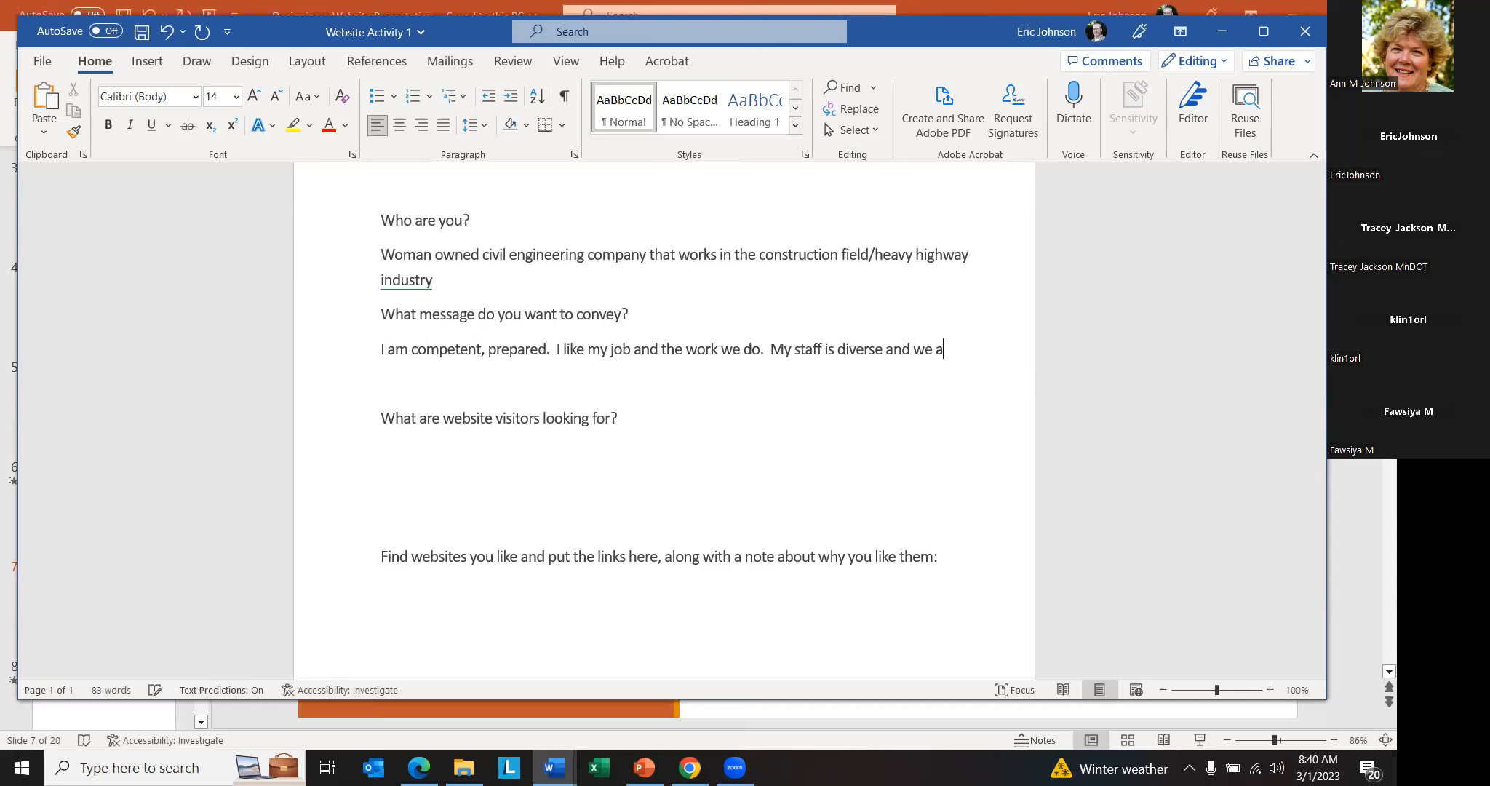
text(re well trained and certified.)
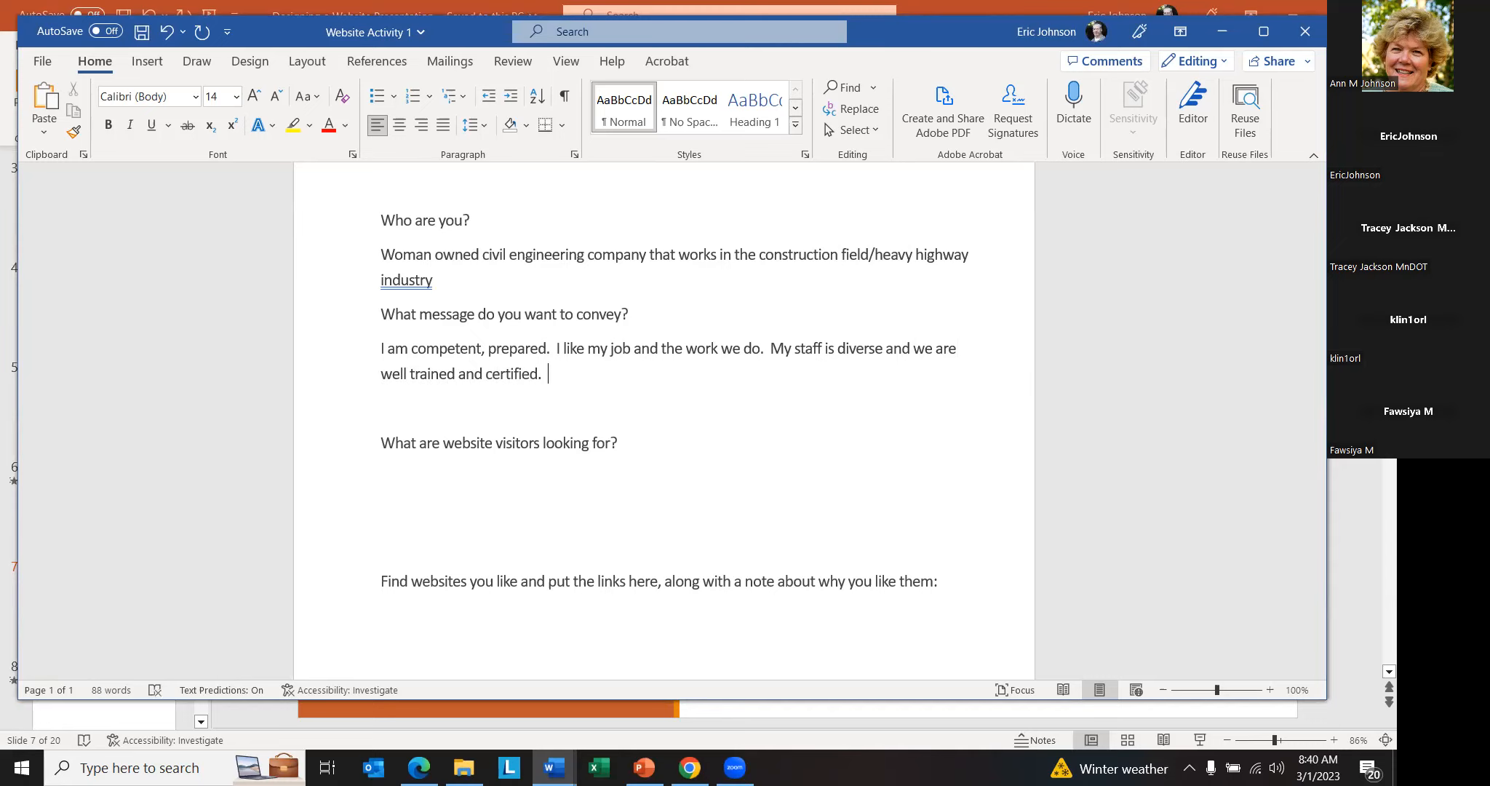
- Add a second answer paragraph, "I have experience. We've worked on some cool projects.", and remove the blank line below it
key(Return)
text(I have exp)
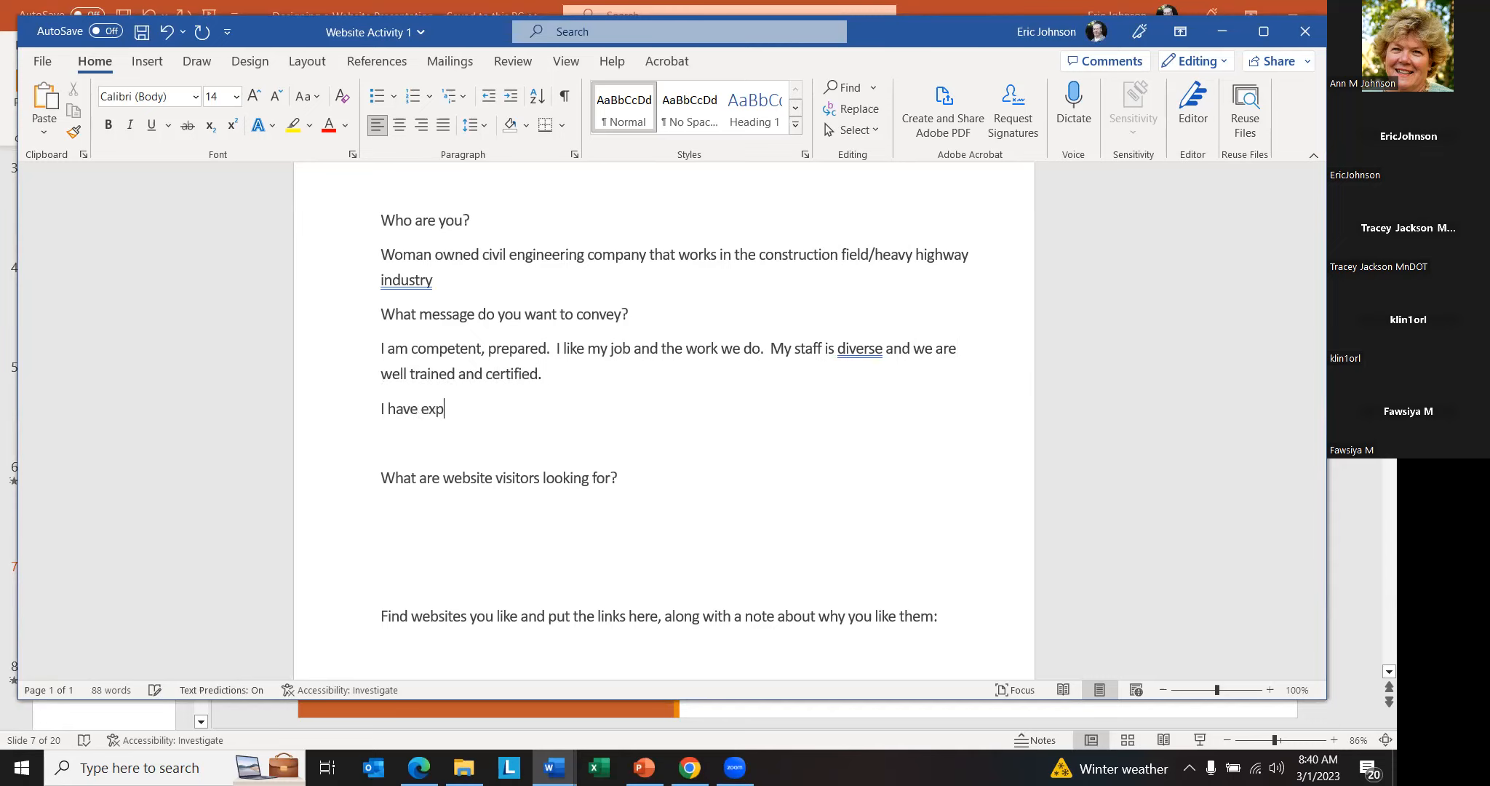
text(erience. W)
text(e've worked on some co)
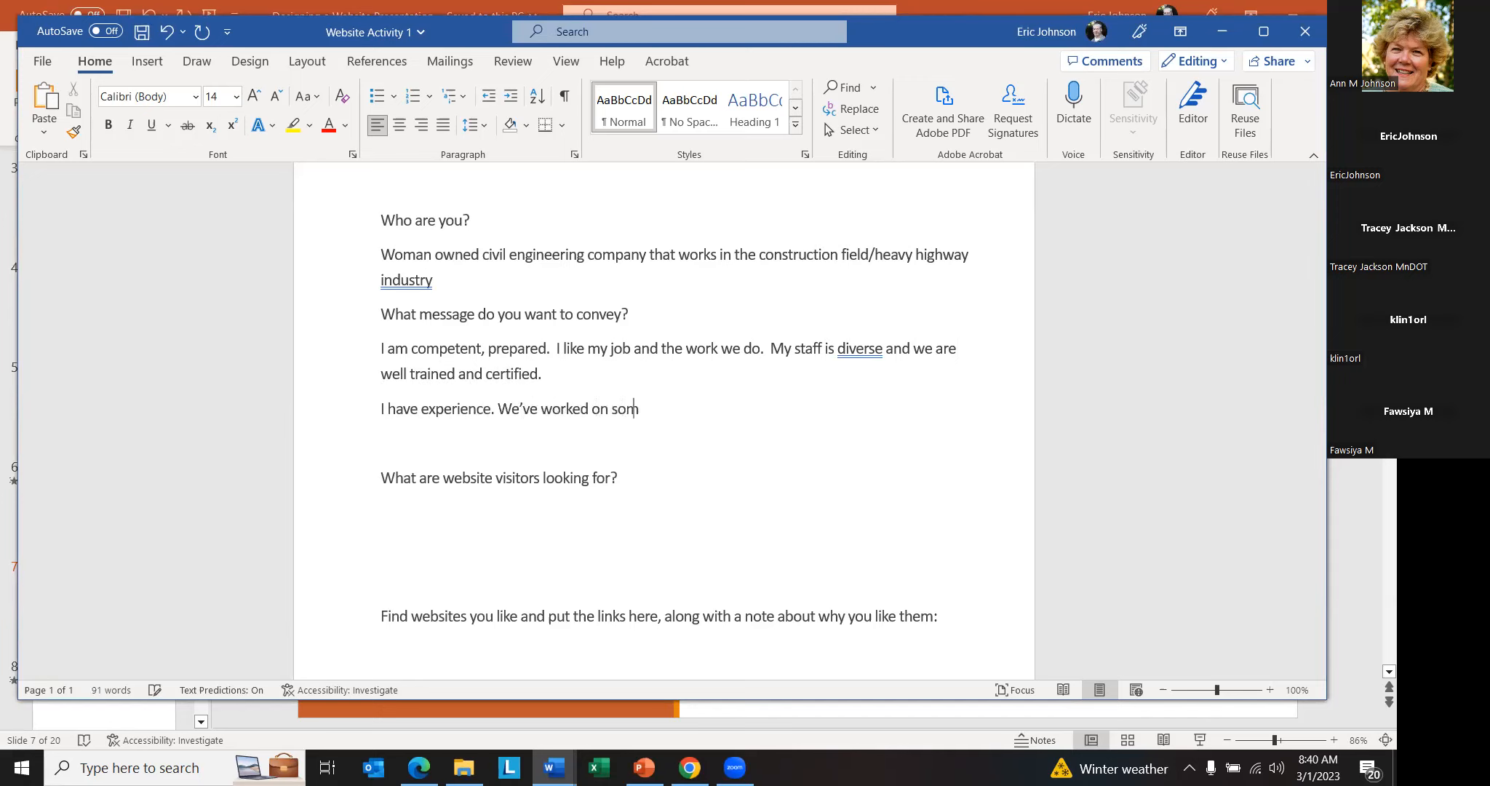
text(ol projects.)
key(Delete)
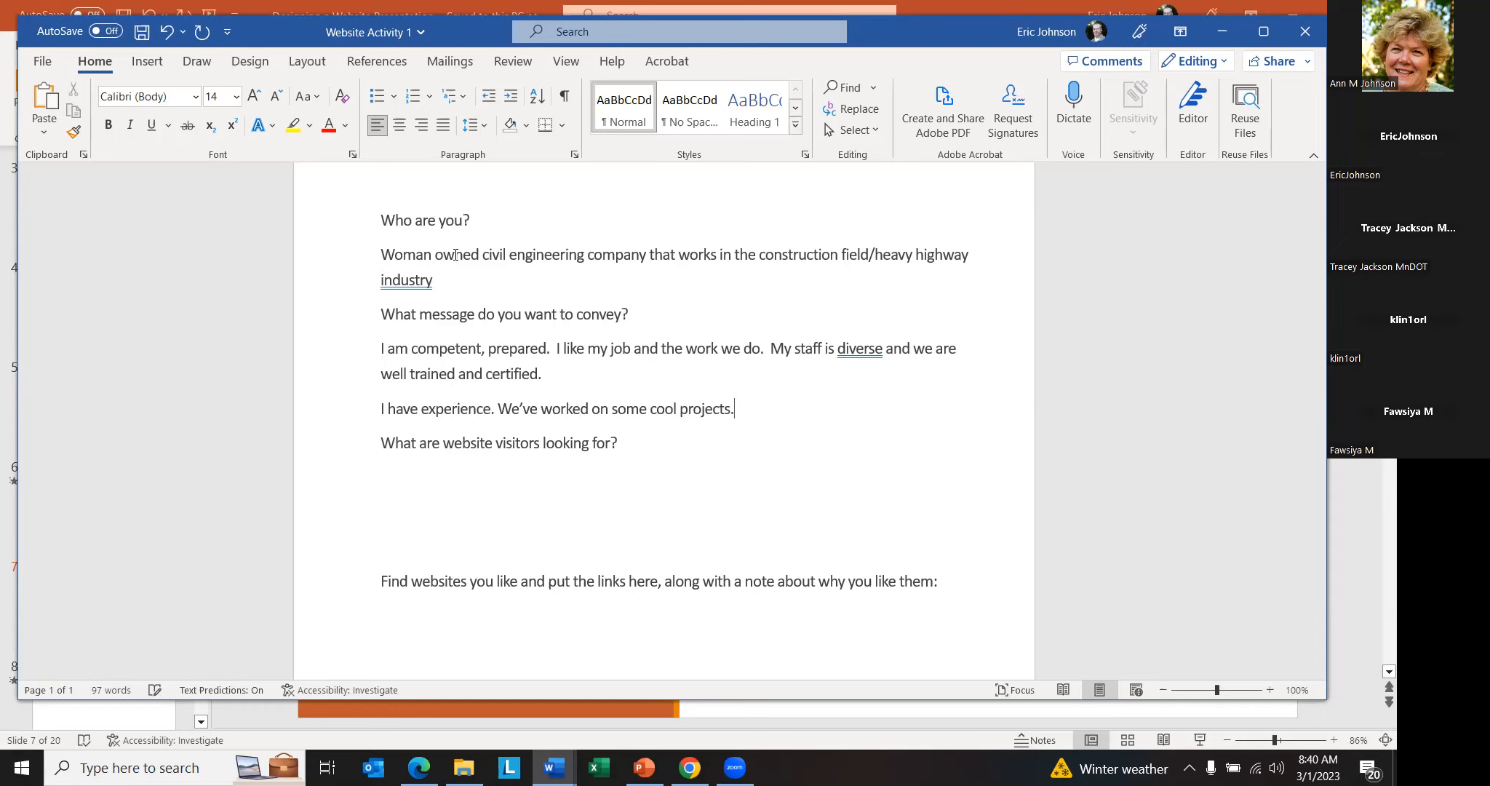
- Enter "How to contact me?" and "What's my credentials?" on separate lines under "What are website visitors looking for?"
key(Down)
text(How to contact me?)
key(Return)
text(What's my)
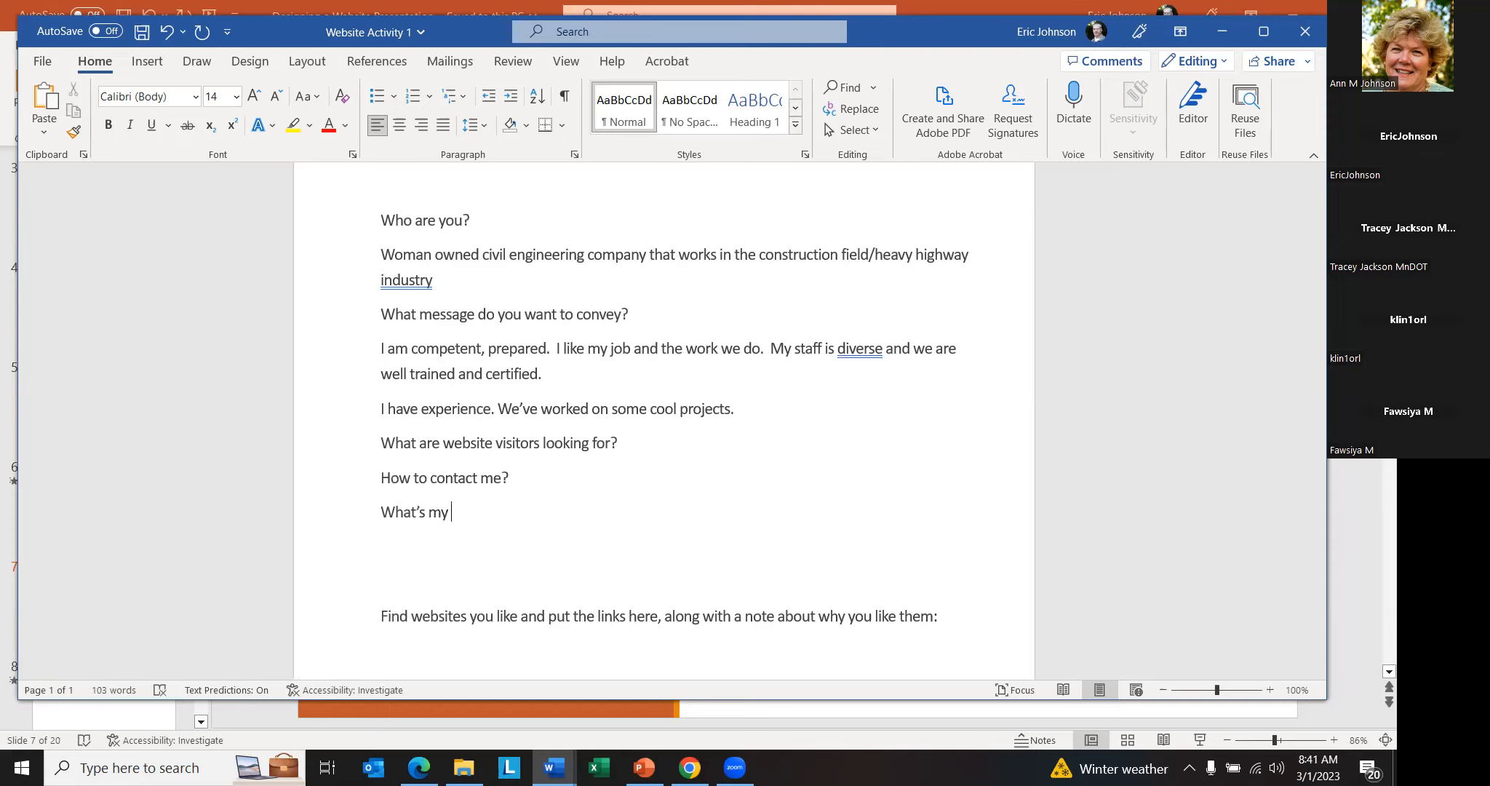
text( credentials?)
- Add the line "What projects have I worked on?" below the credentials question
key(Return)
text(What projects hav)
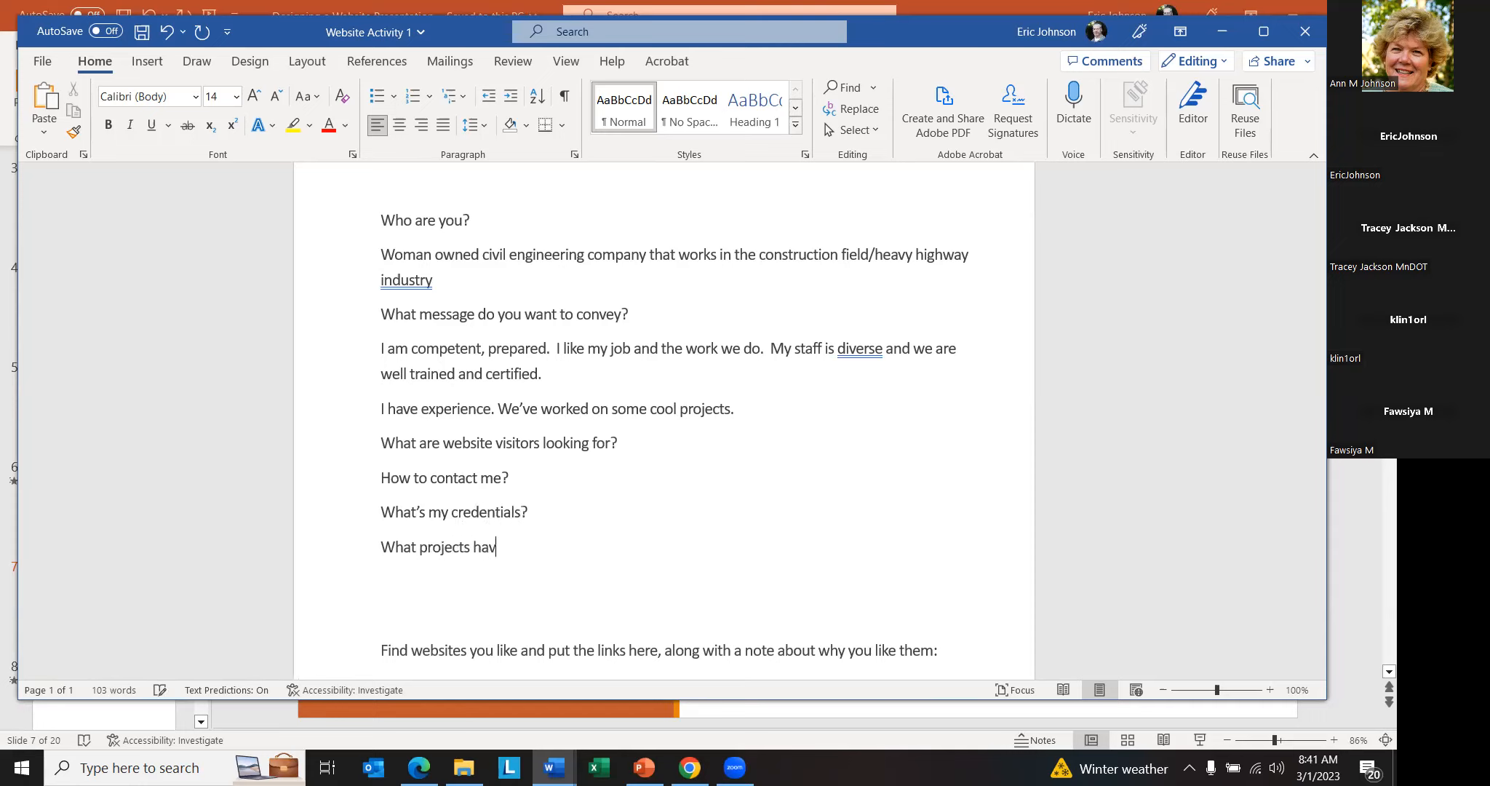
text(e I wored on?)
key(Return)
key(BackSpace)
key(BackSpace)
key(BackSpace)
key(BackSpace)
key(BackSpace)
key(BackSpace)
text(d on?)
- Add the line "Am I legitimate?" below the projects question and remove the blank lines after it
key(Return)
text(Am Ilegitat)
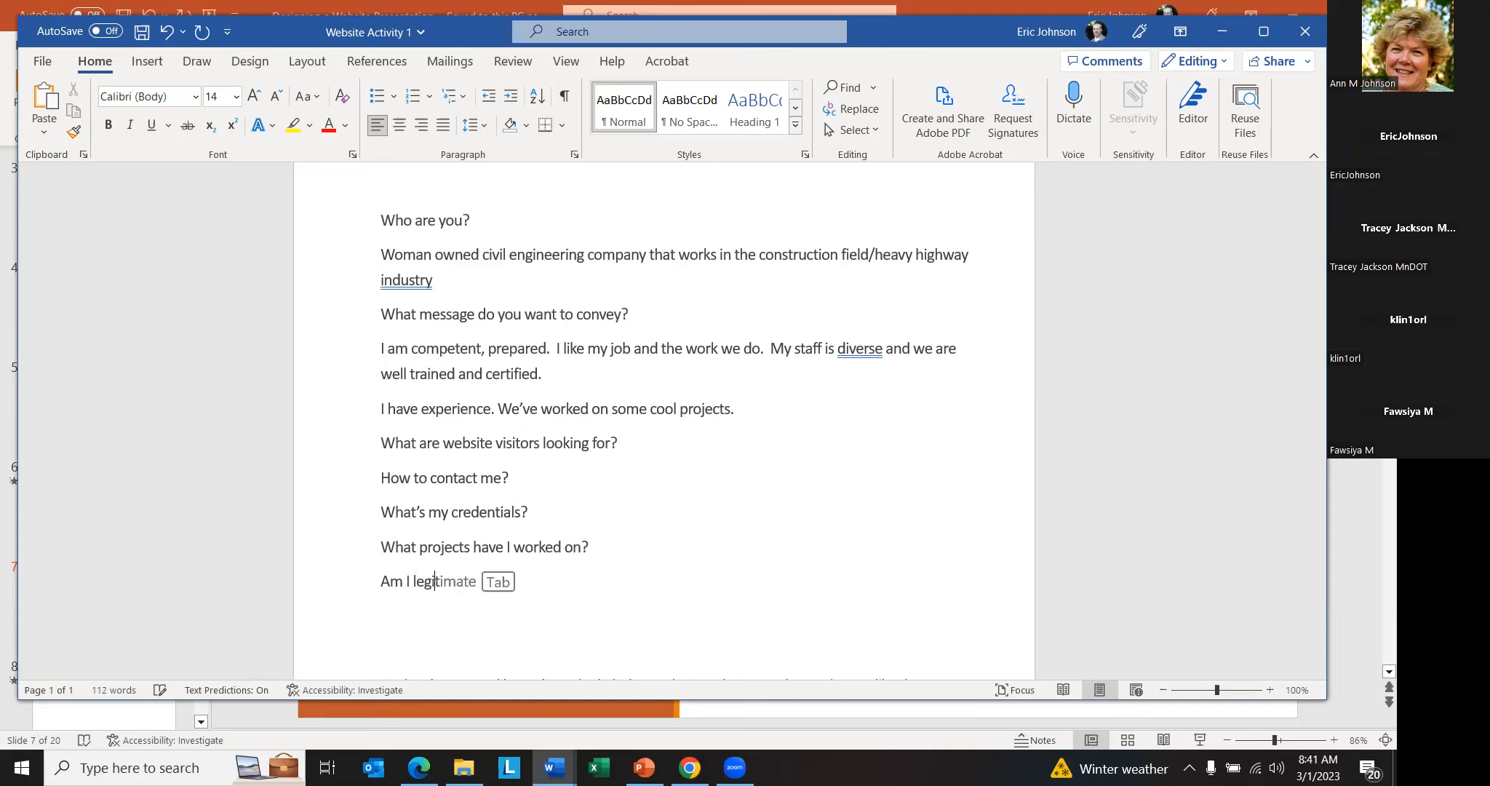
key(BackSpace)
key(BackSpace)
text(imate?)
key(Delete)
key(Delete)
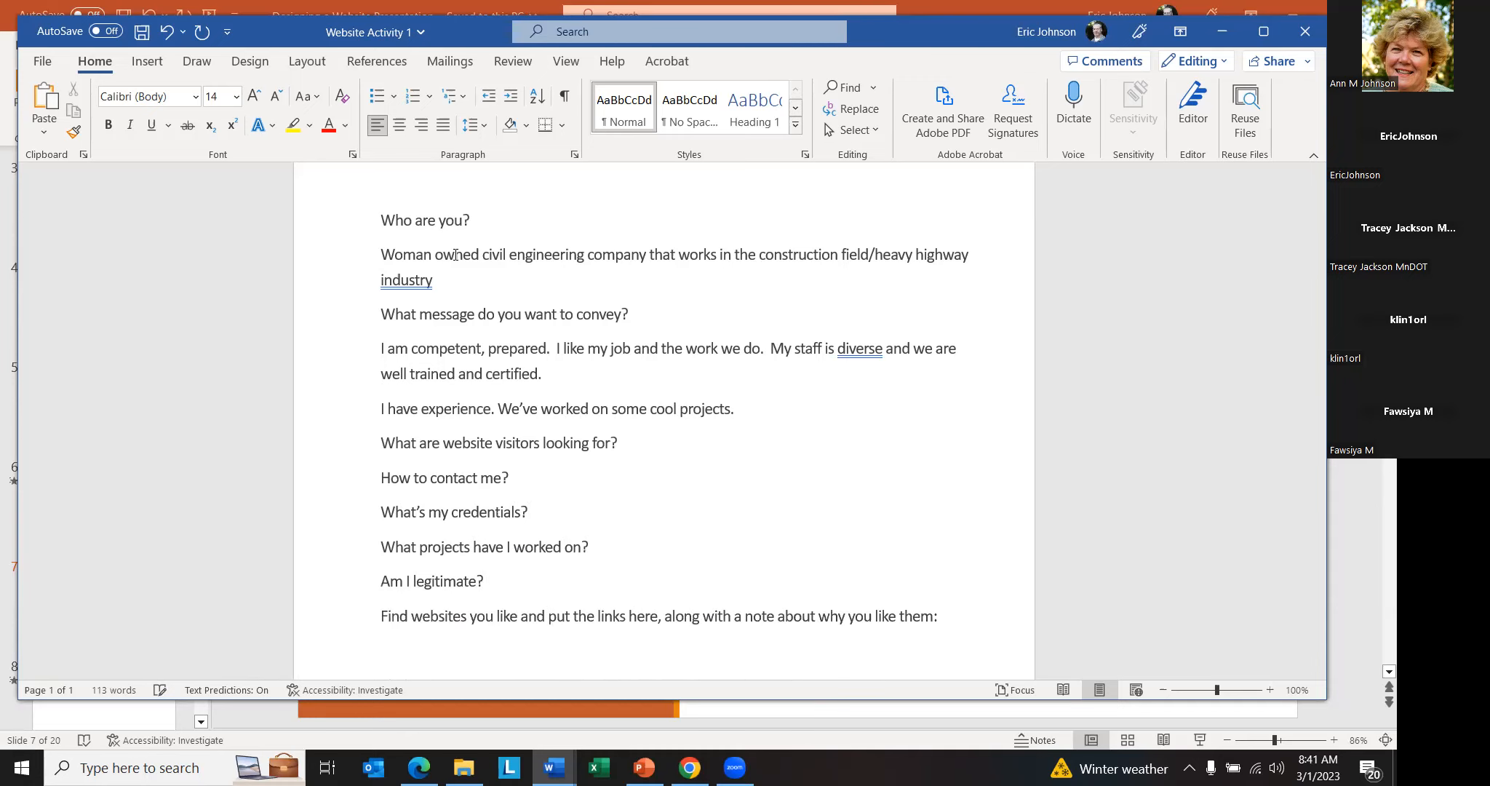
click(380, 249)
text(1)
key(BackSpace)
key(Tab)
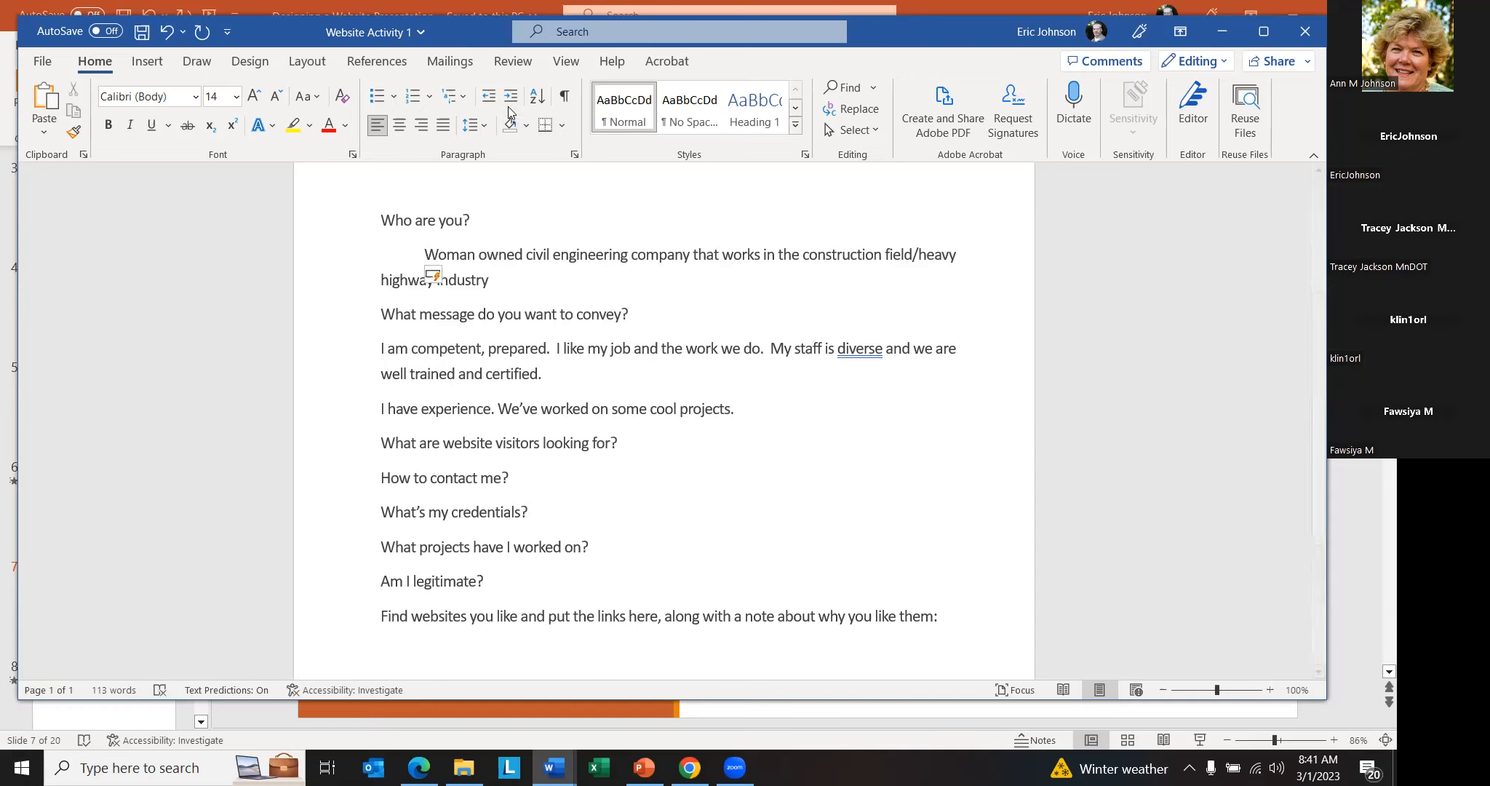
key(BackSpace)
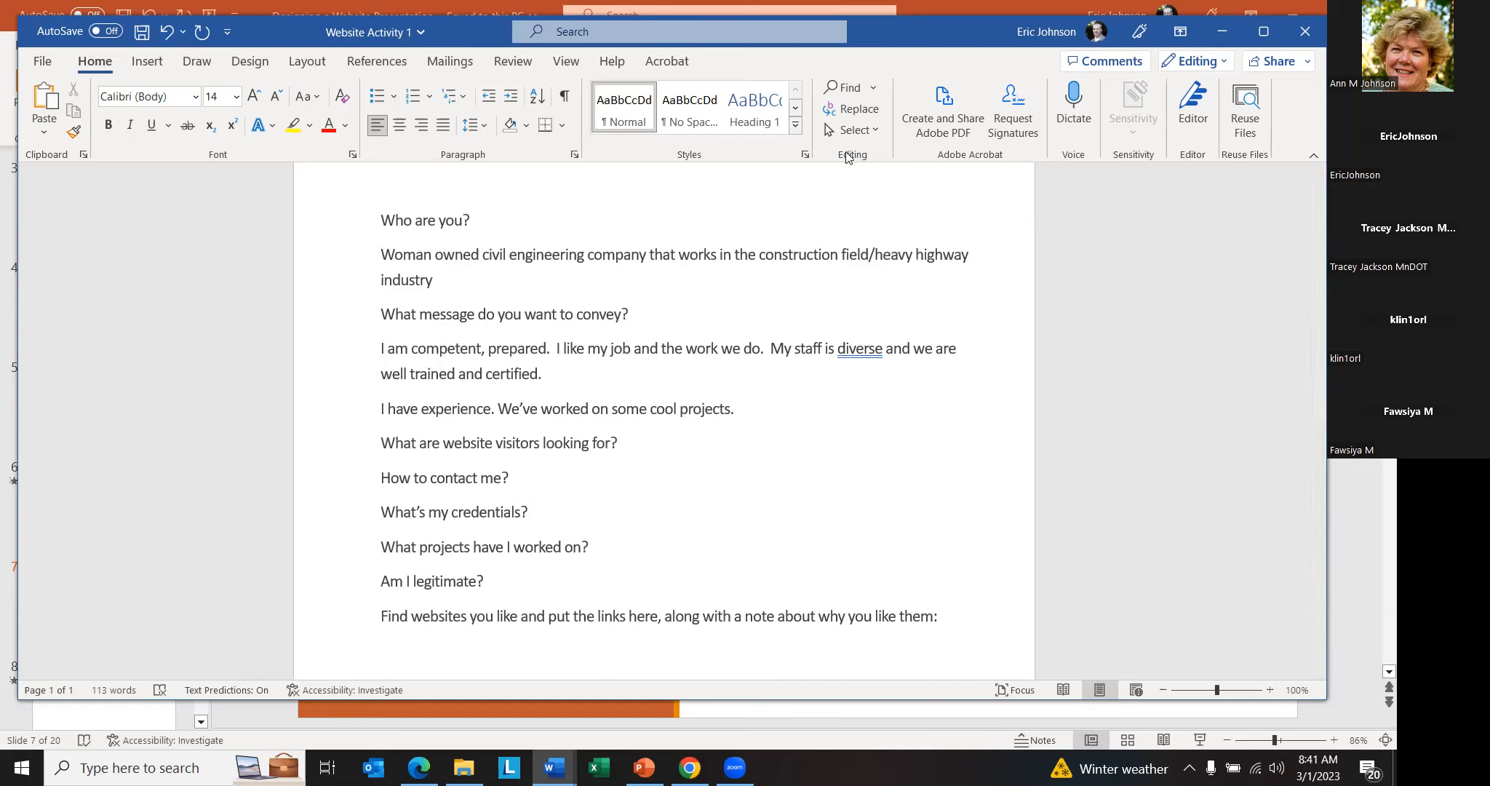
- Format the answers under "Who are you?", "What message do you want to convey?" and "What are website visitors looking for?" as bulleted lists
click(377, 96)
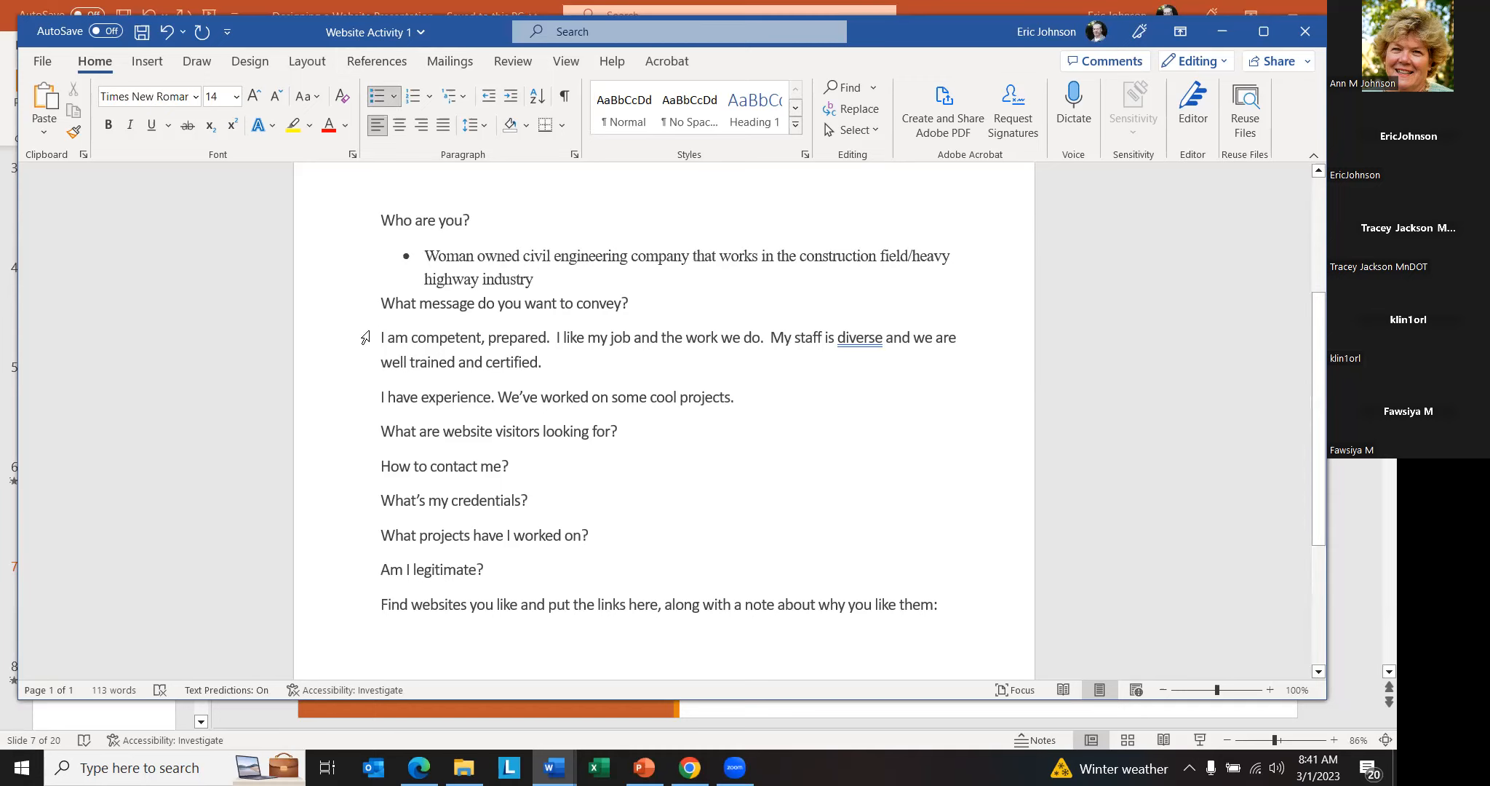
drag(377, 337, 495, 436)
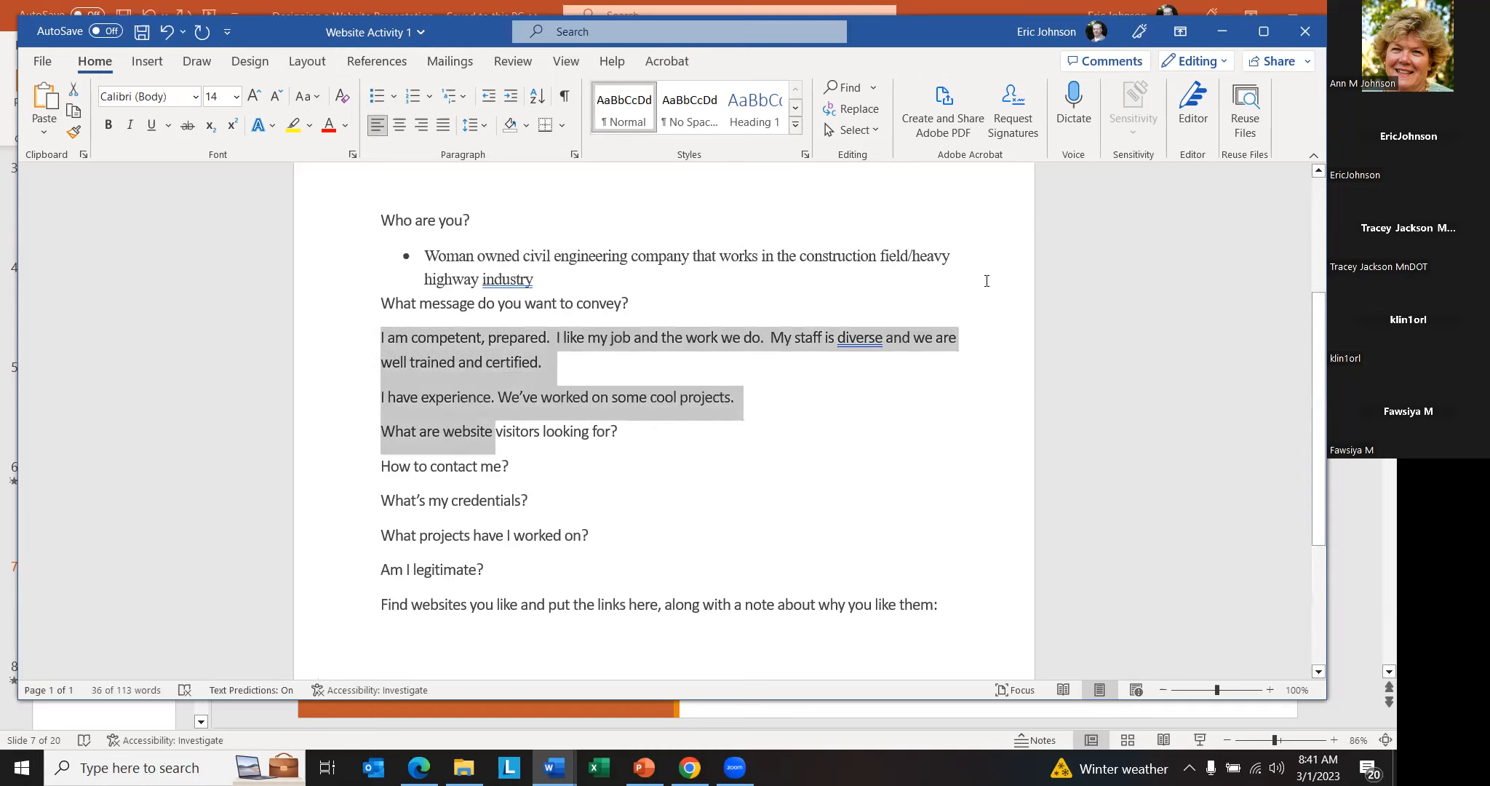
key(Up)
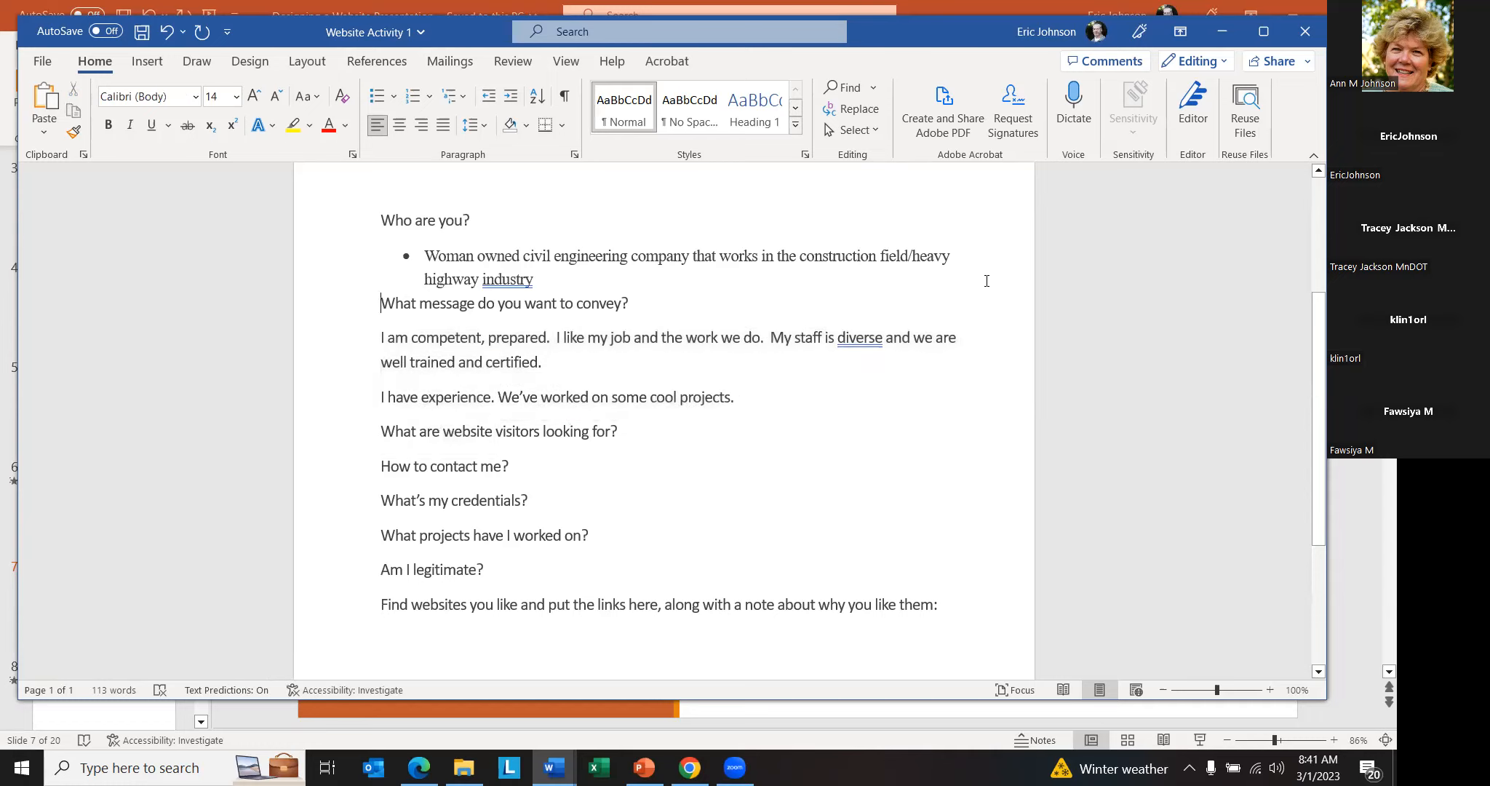
key(shift+Down)
key(shift+Down)
key(shift+Down)
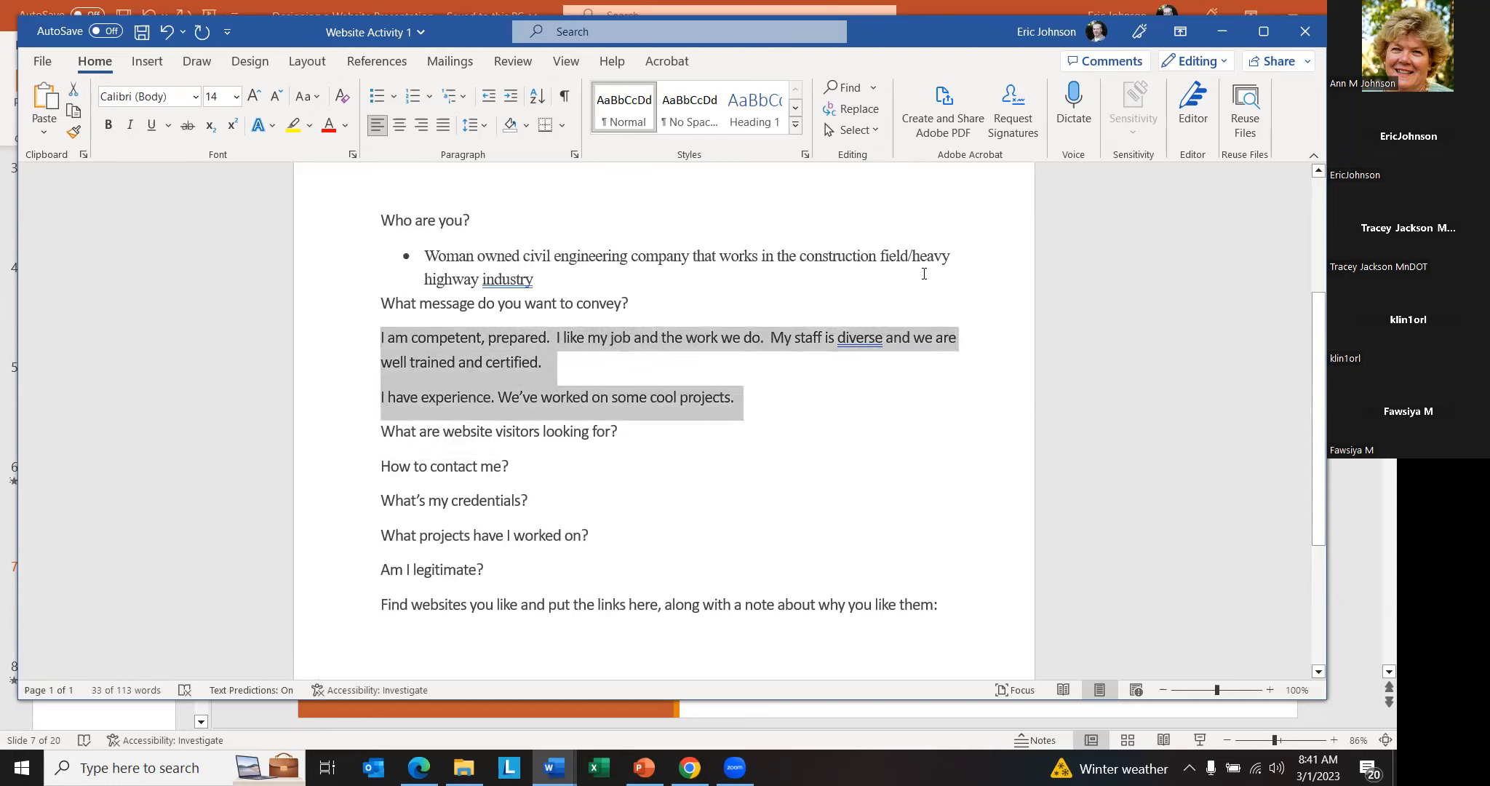
click(377, 97)
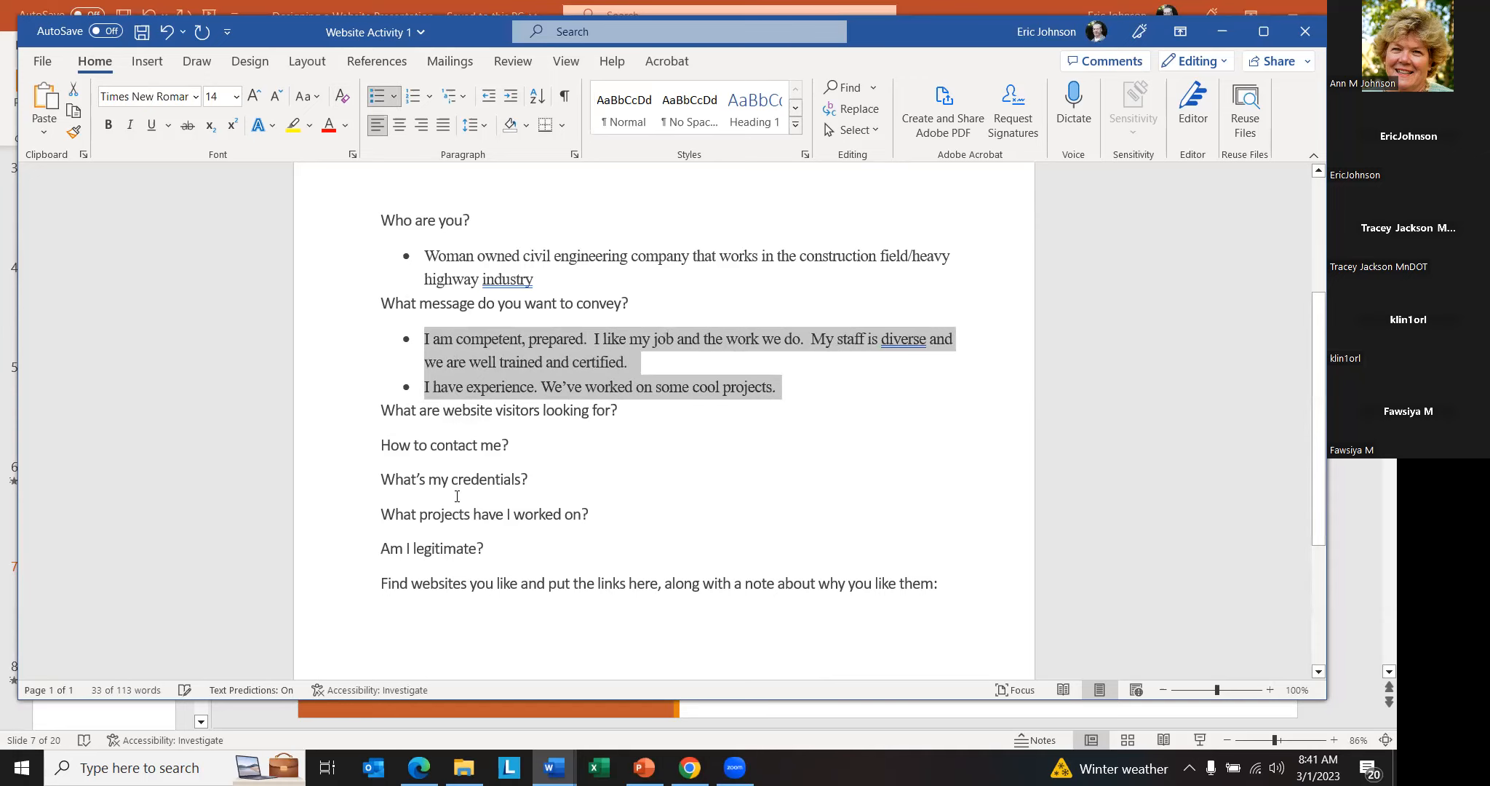
drag(381, 440, 495, 557)
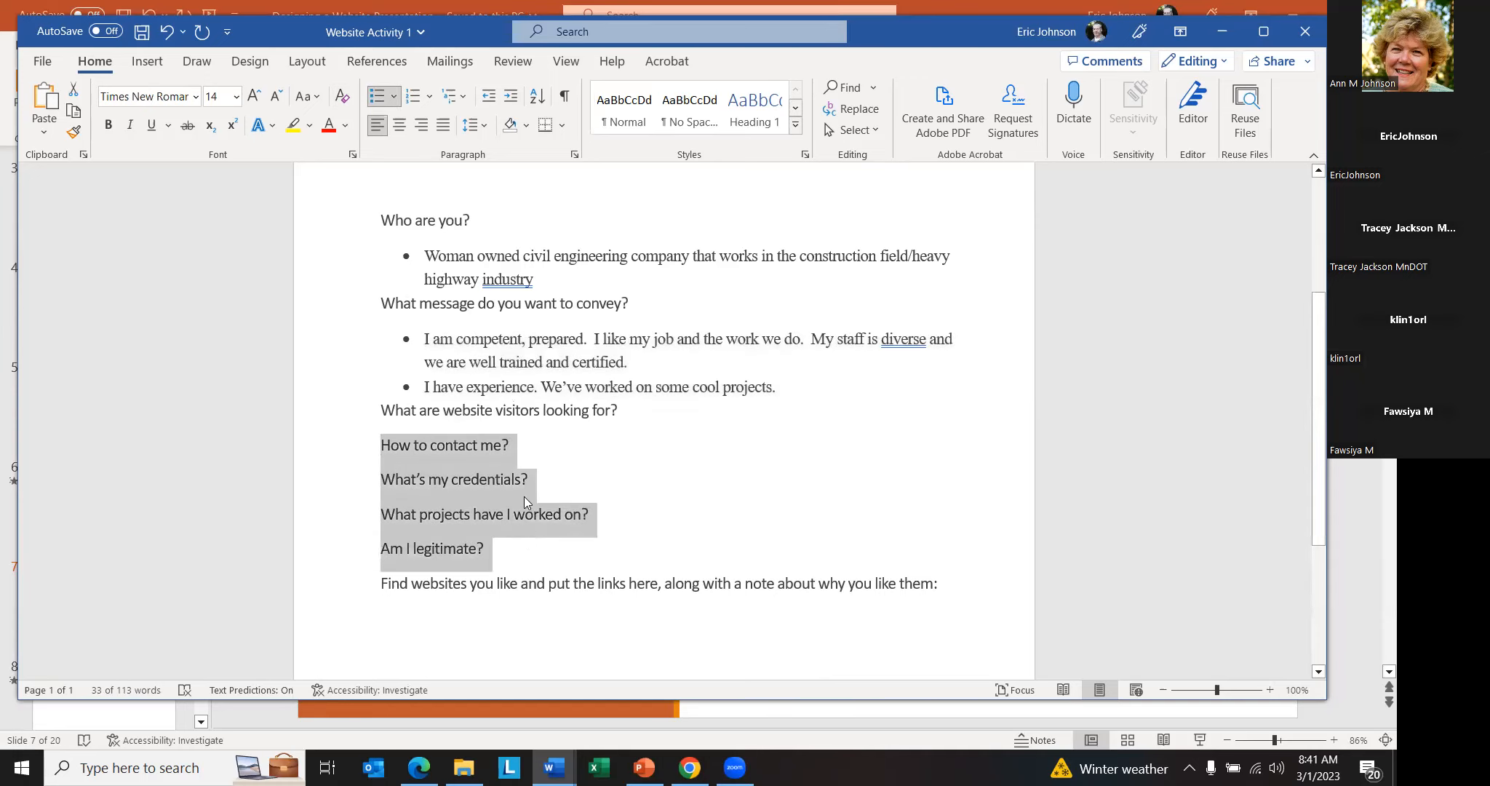
click(377, 98)
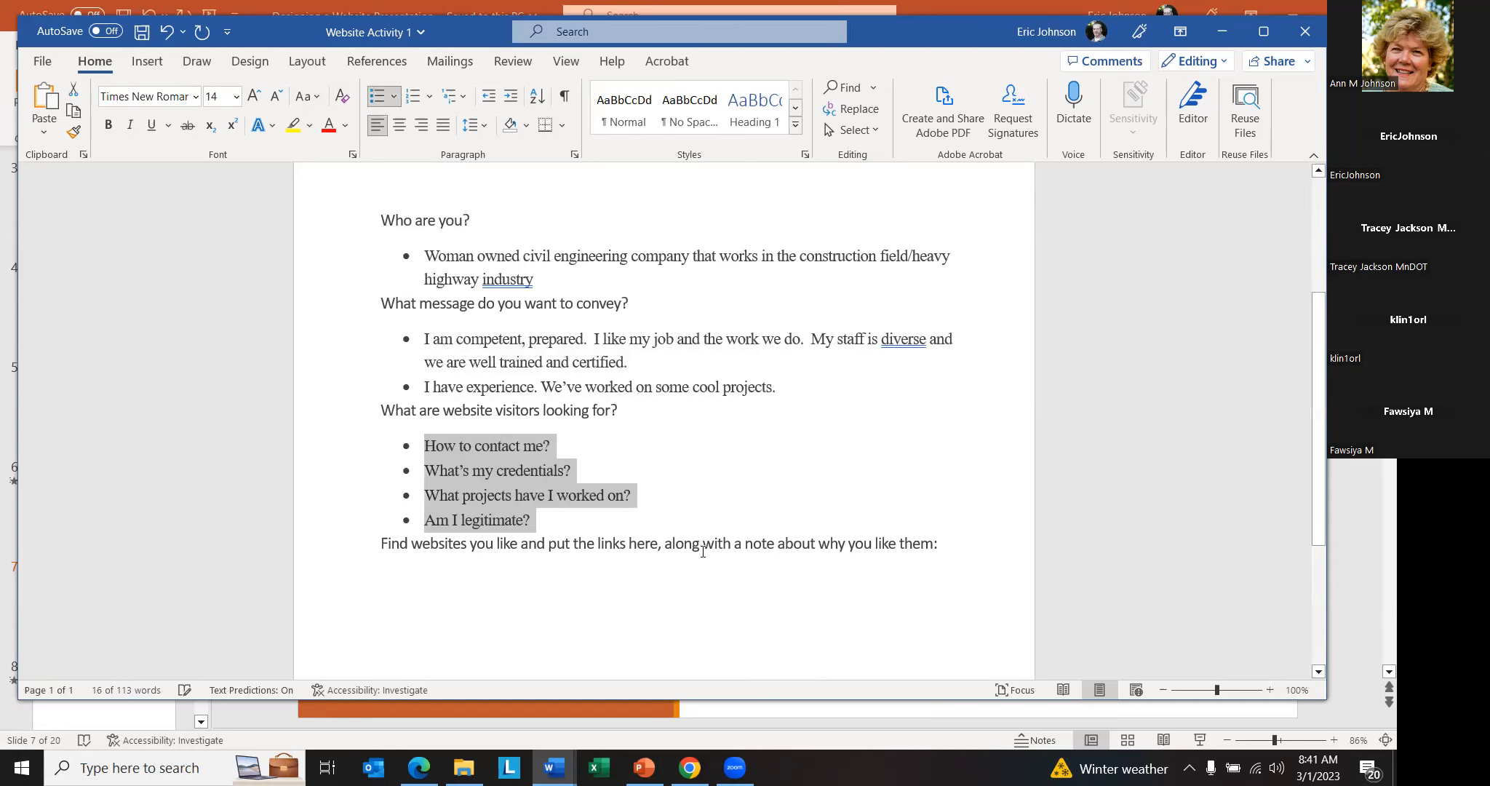
- Start a new empty line below "Find websites you like and put the links here" for the website links
scroll(480, 350, down, 3)
click(431, 328)
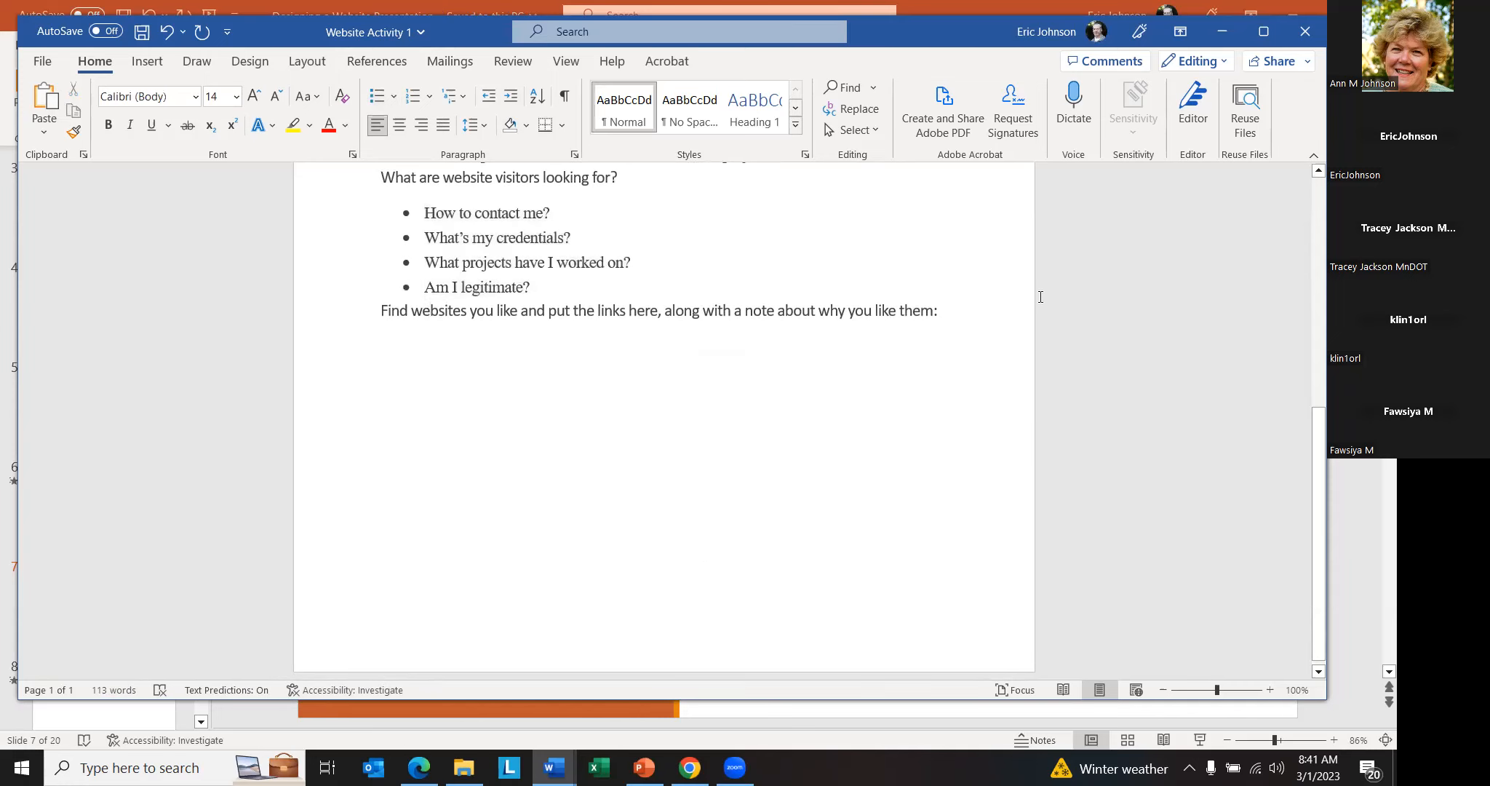
click(975, 317)
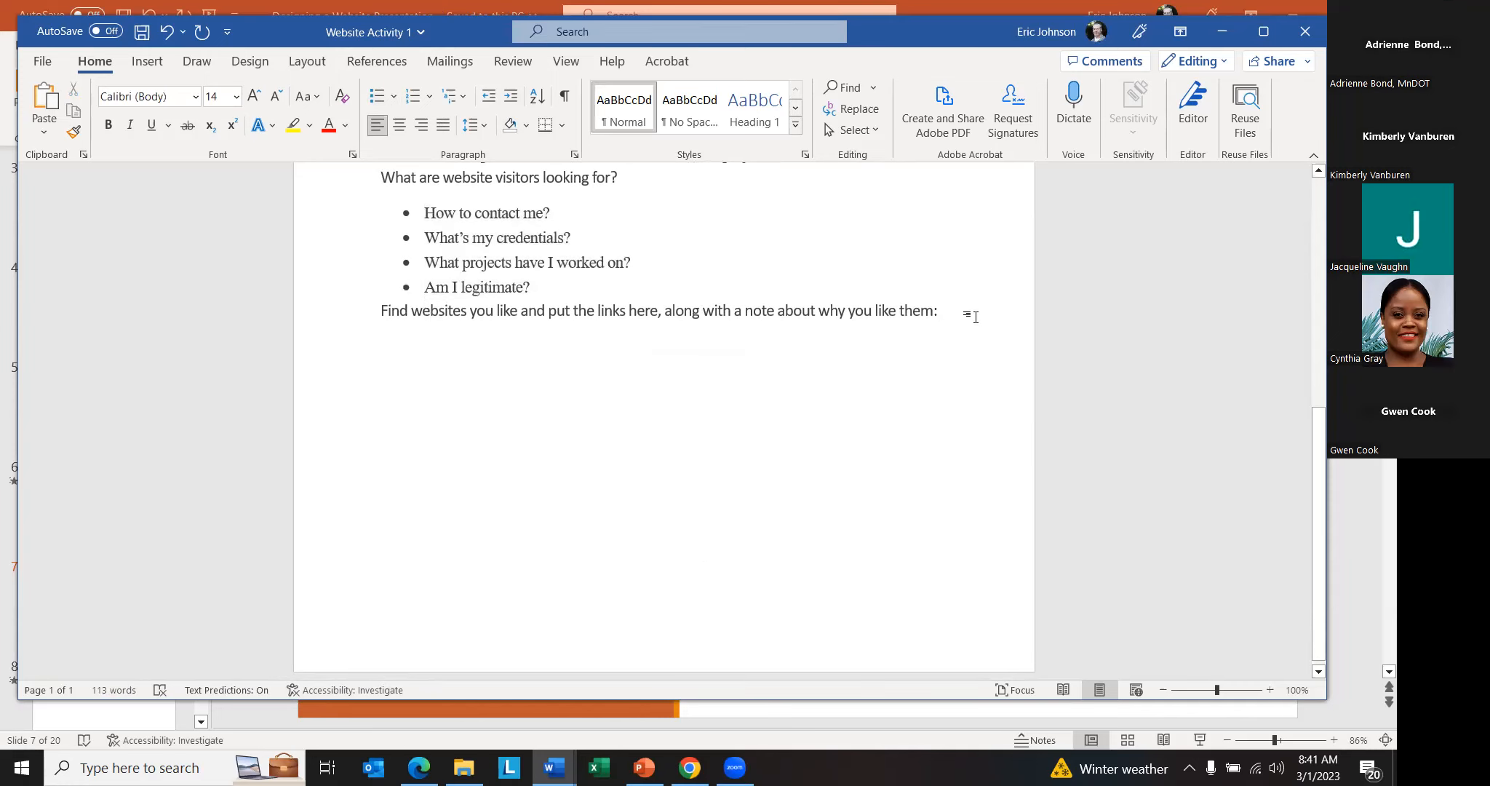
key(Return)
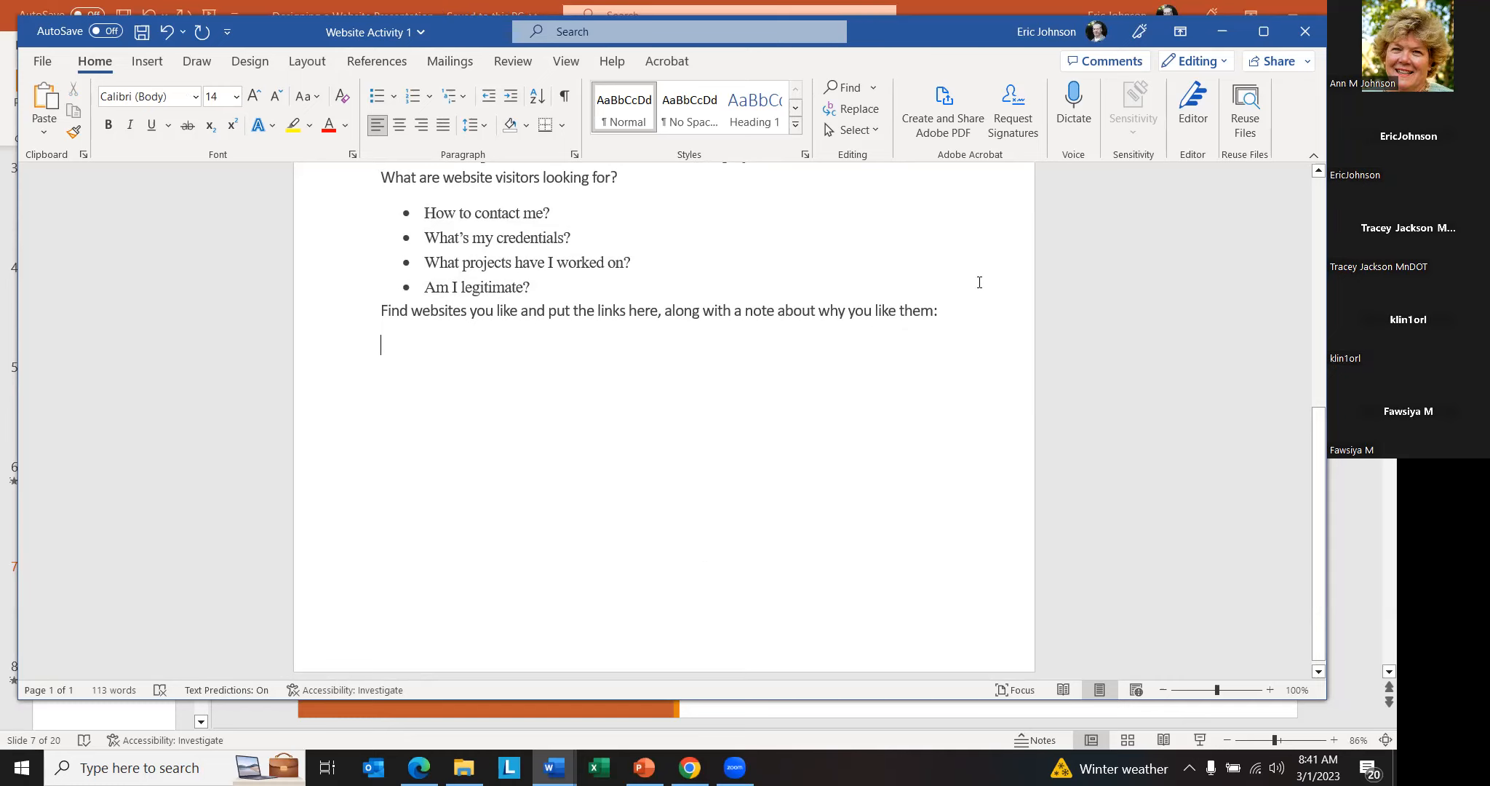
- Switch to Chrome, search for "braun intertec" in a new tab and open the Braun Intertec website
click(690, 767)
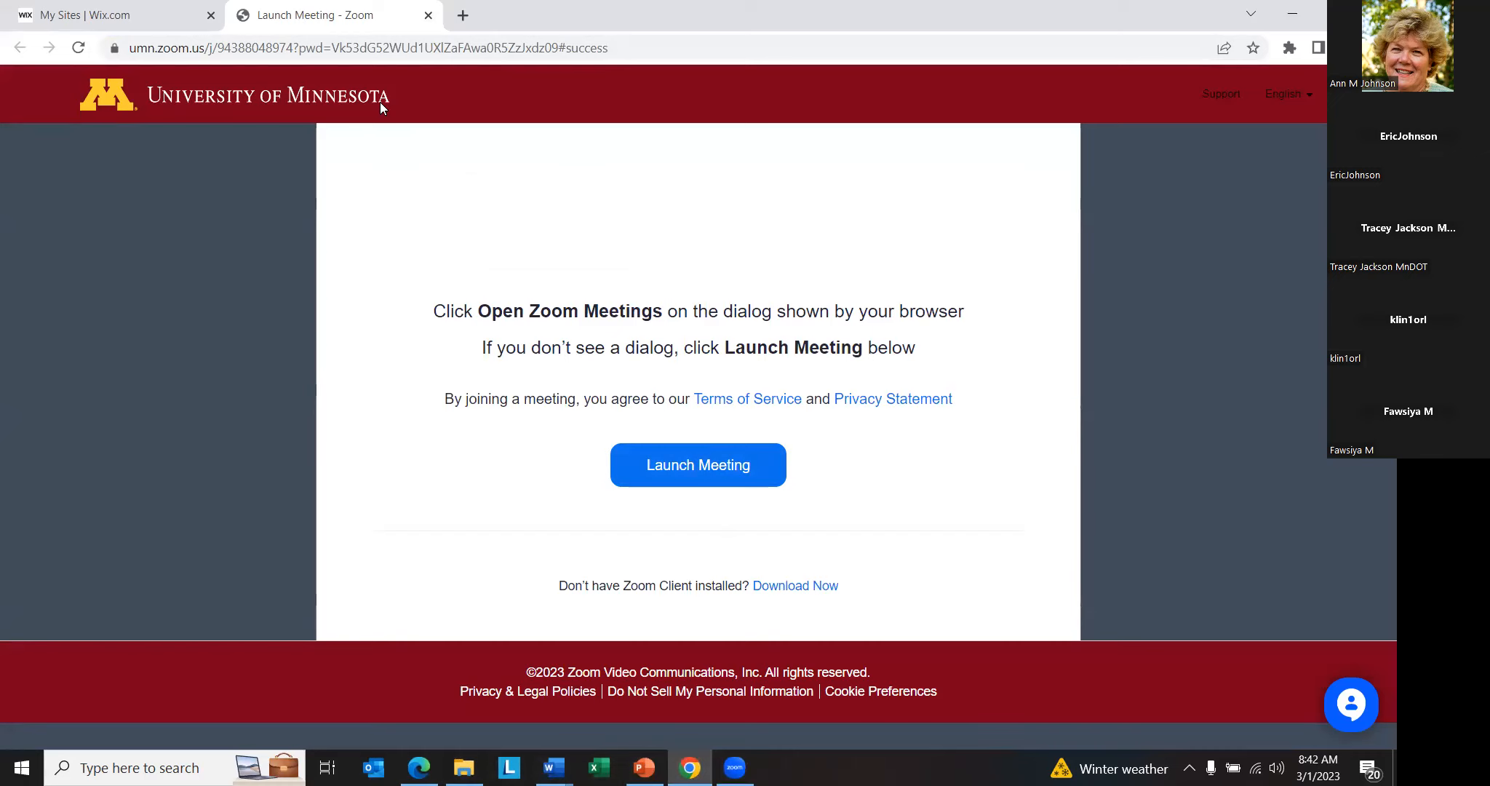
click(462, 15)
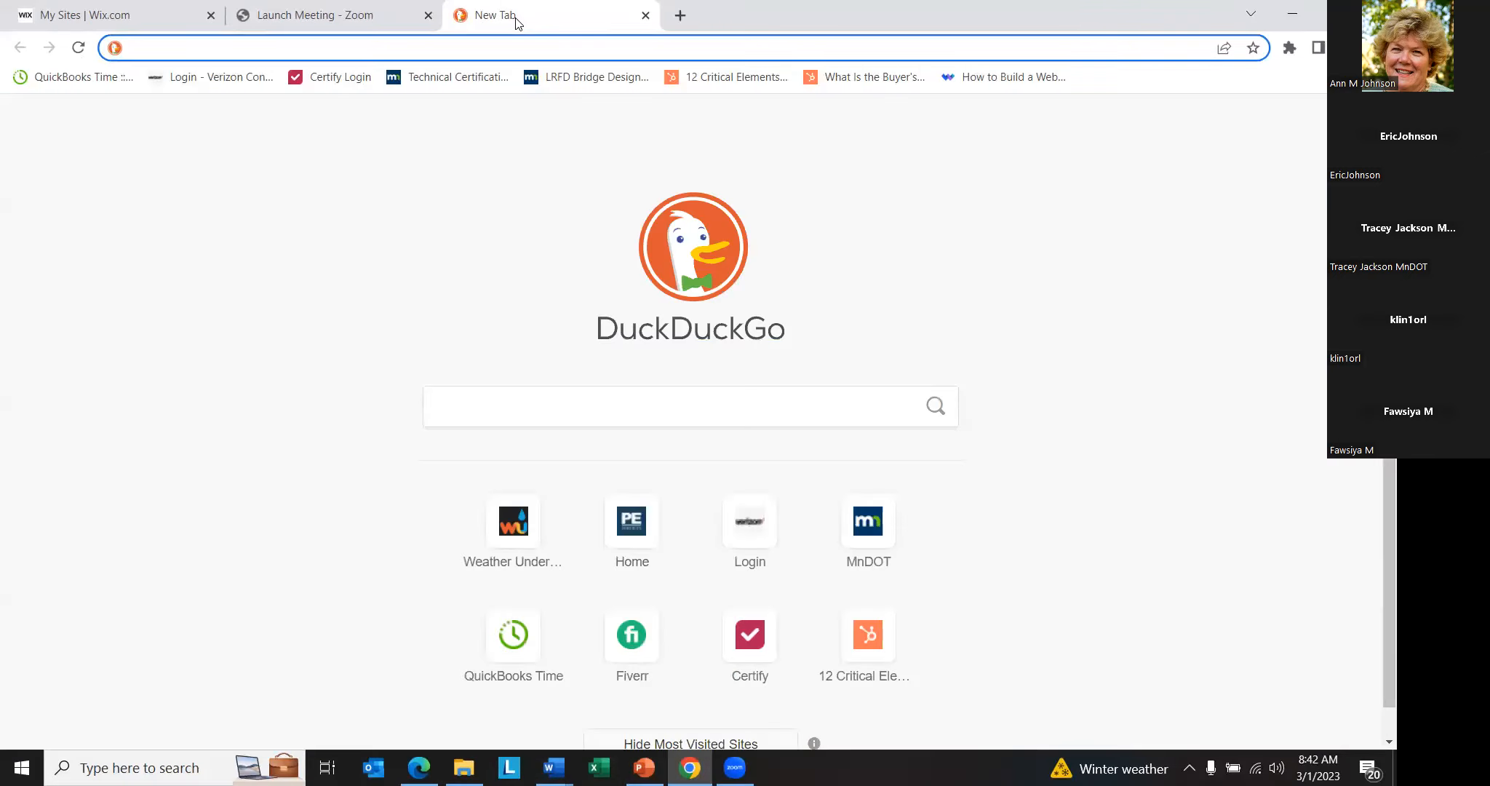
text(br)
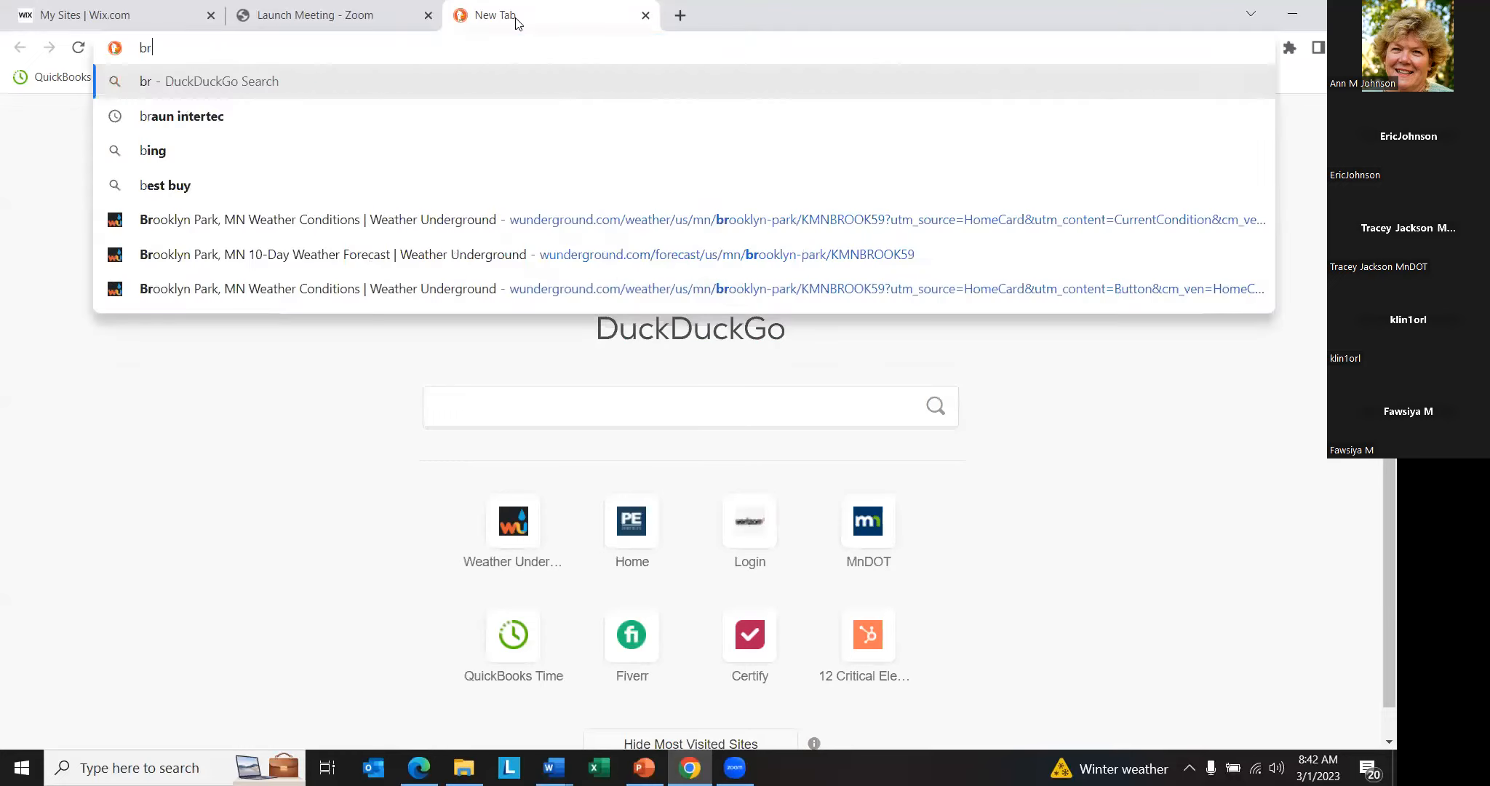
text(aun intertec)
key(Return)
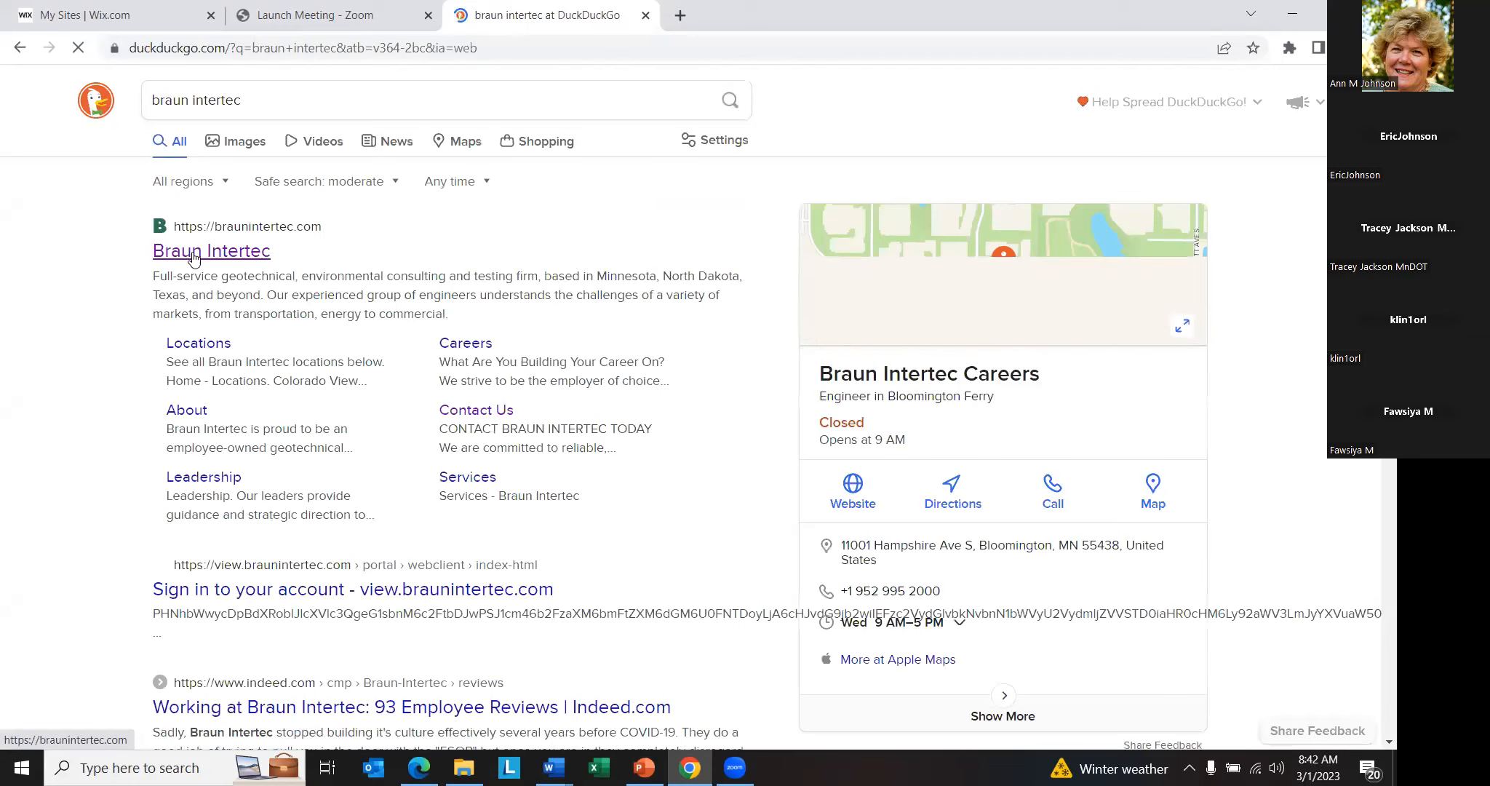
click(489, 284)
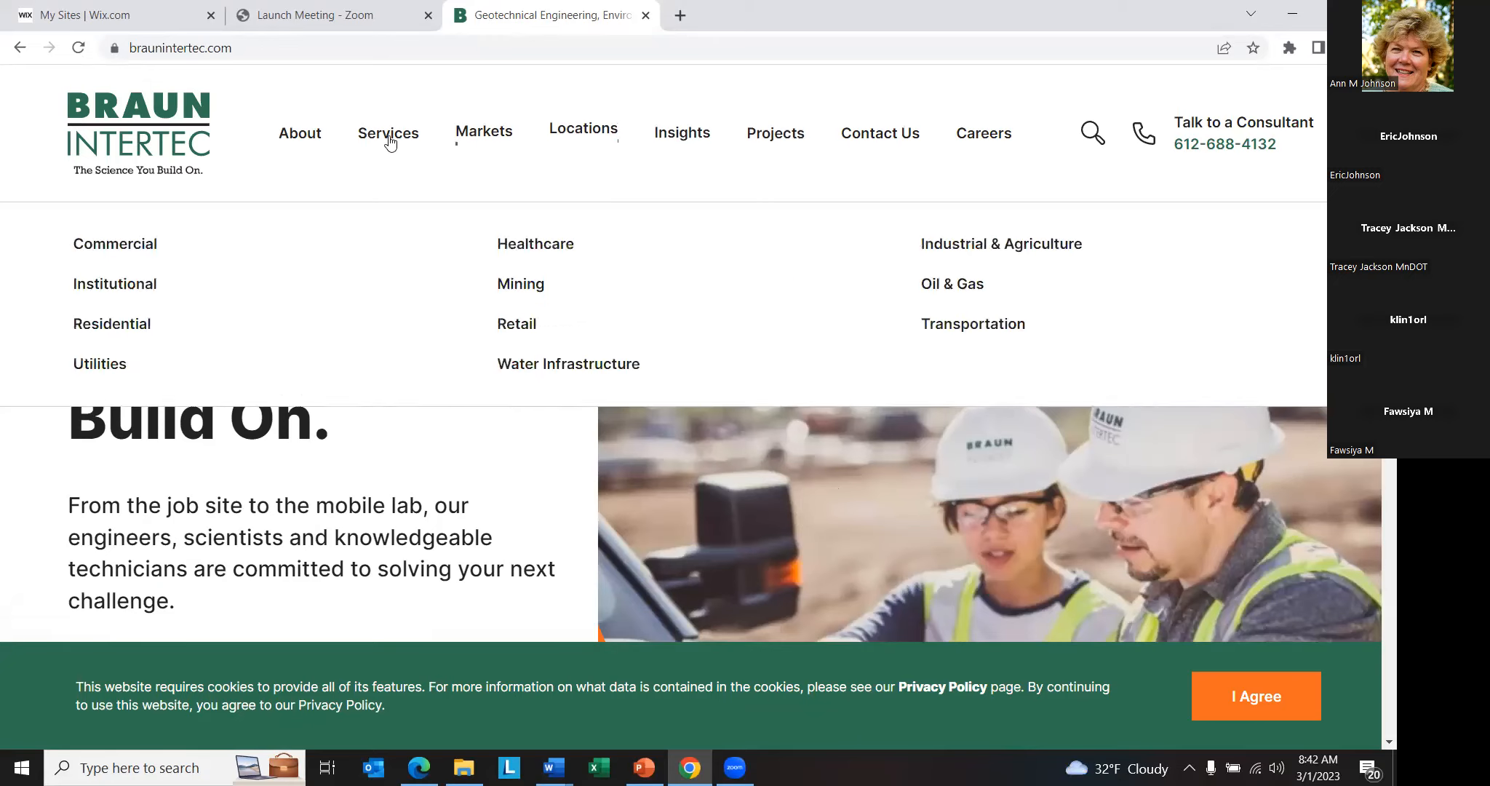
- Examine the Braun Intertec home page, including its navigation options, services, latest news and careers section
scroll(553, 291, down, 3)
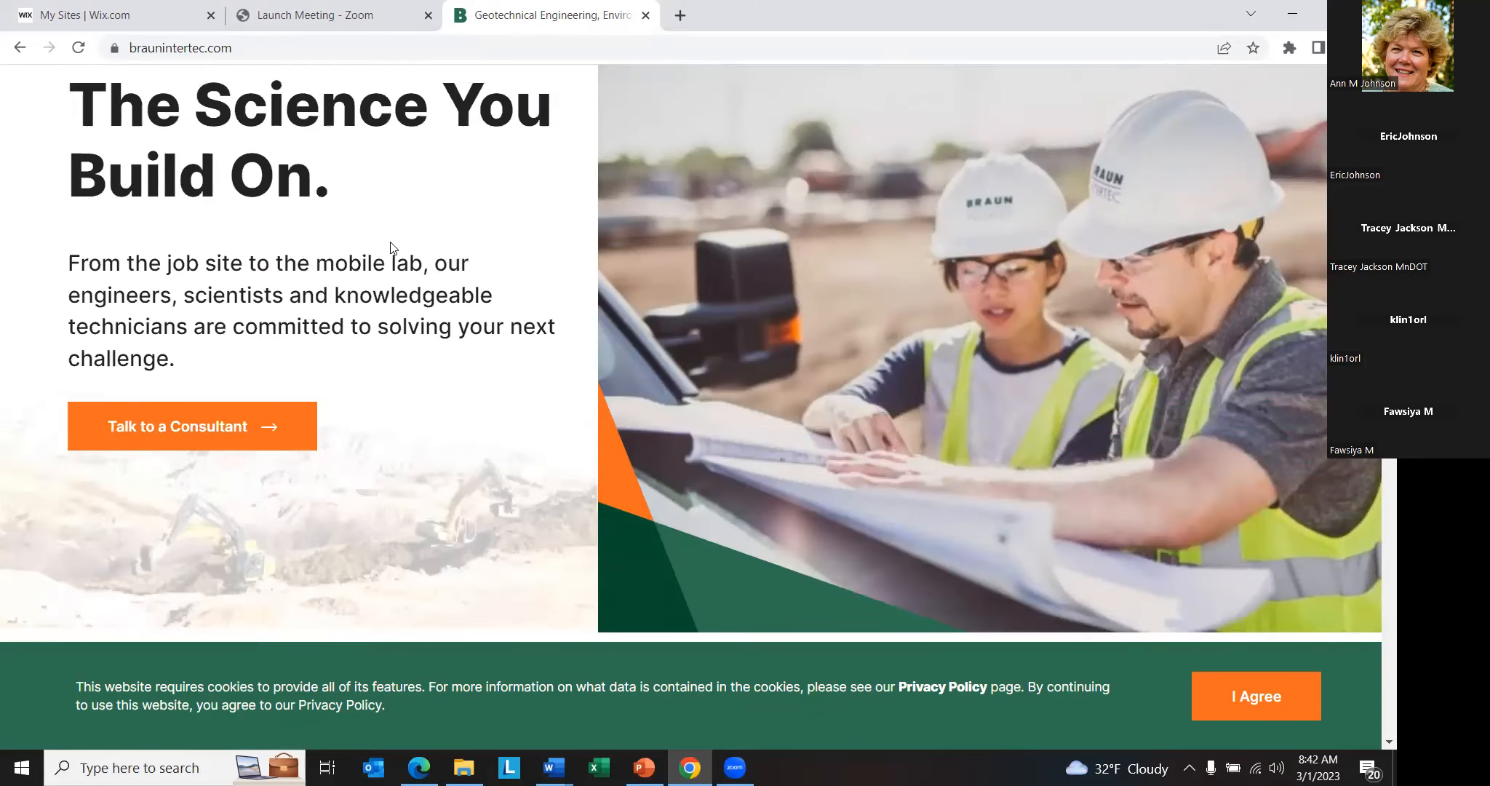
scroll(419, 322, up, 3)
scroll(902, 404, down, 3)
scroll(990, 354, down, 6)
scroll(989, 368, up, 3)
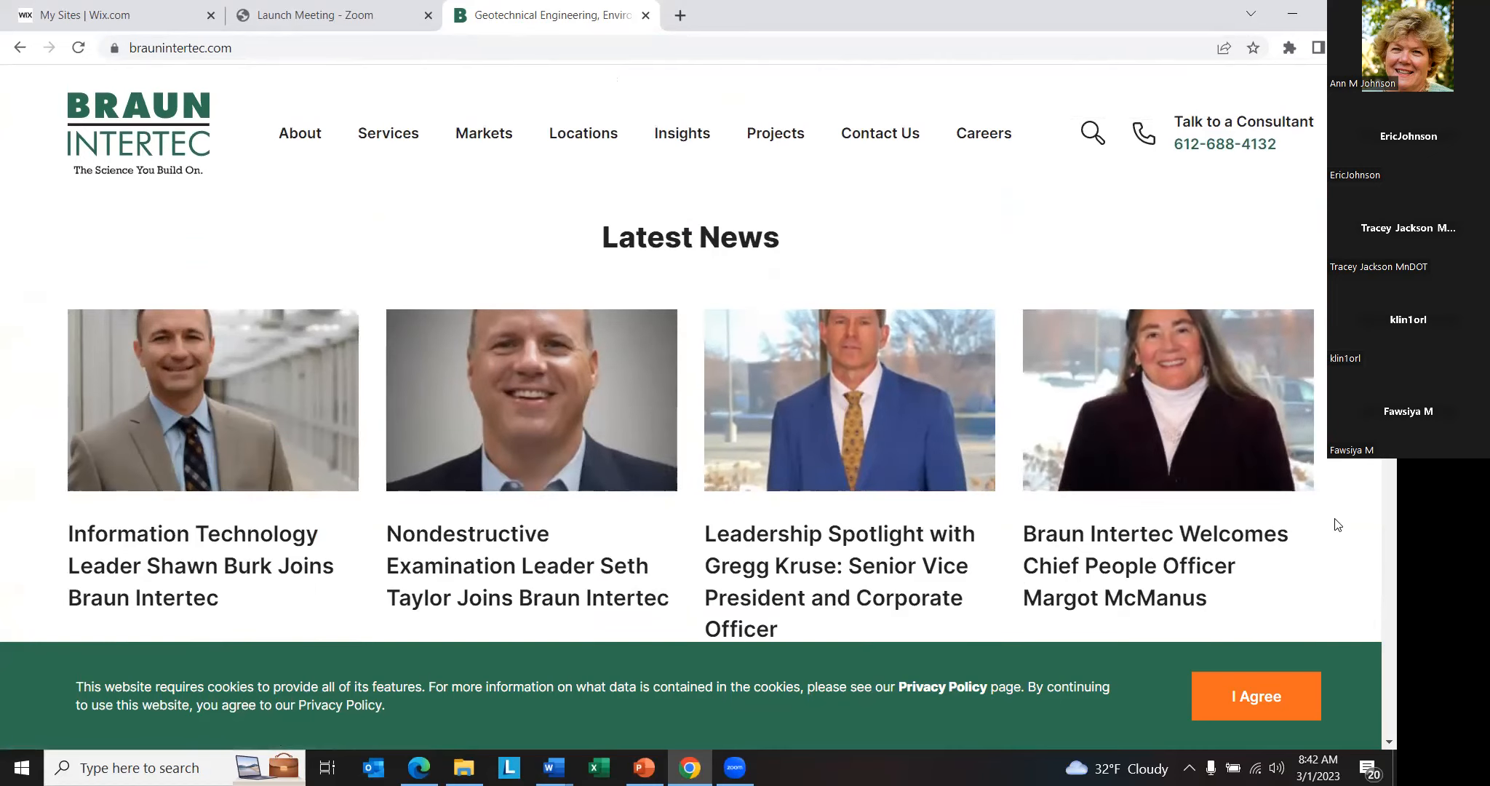
scroll(873, 524, down, 10)
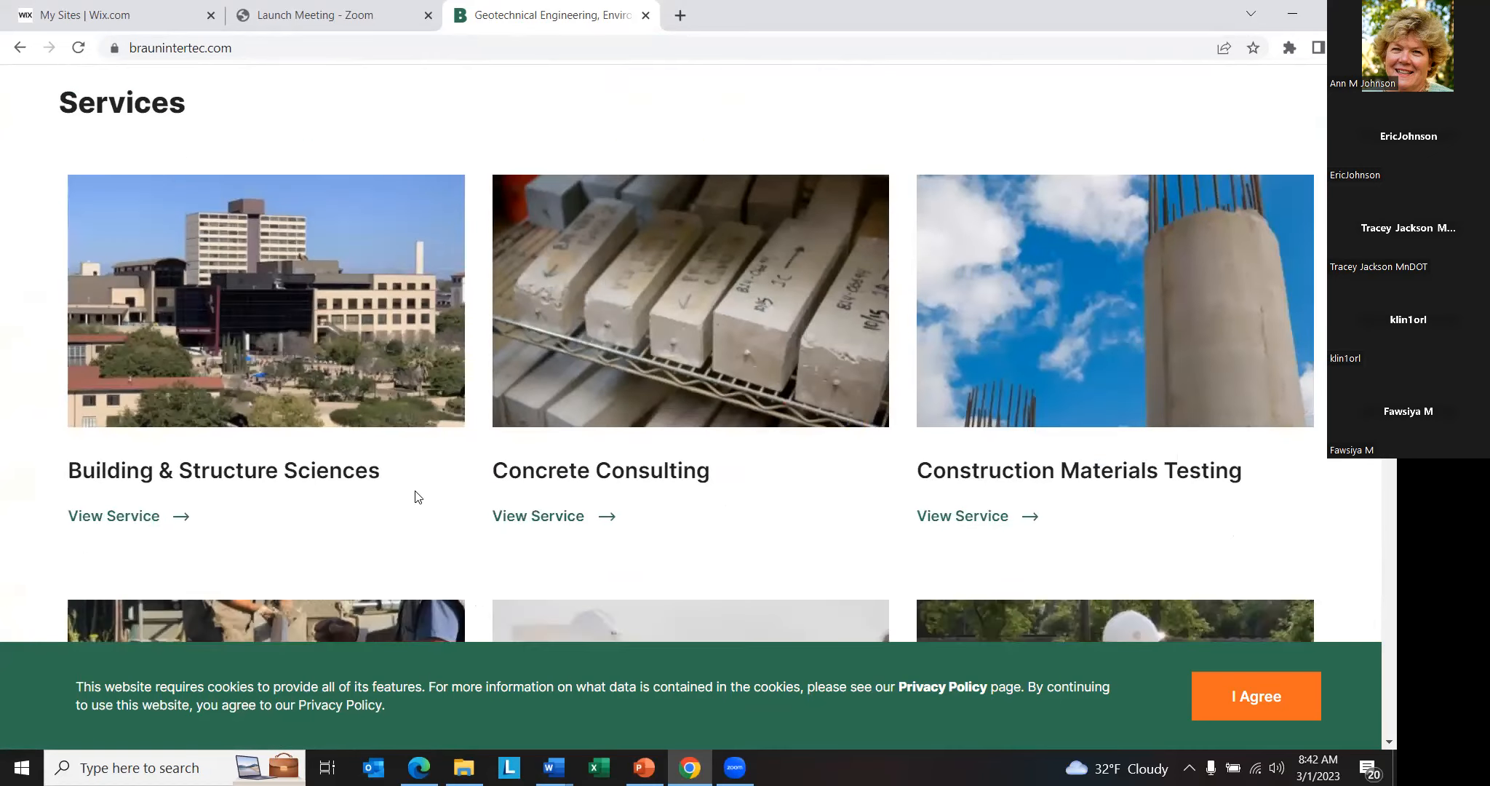
scroll(415, 499, down, 6)
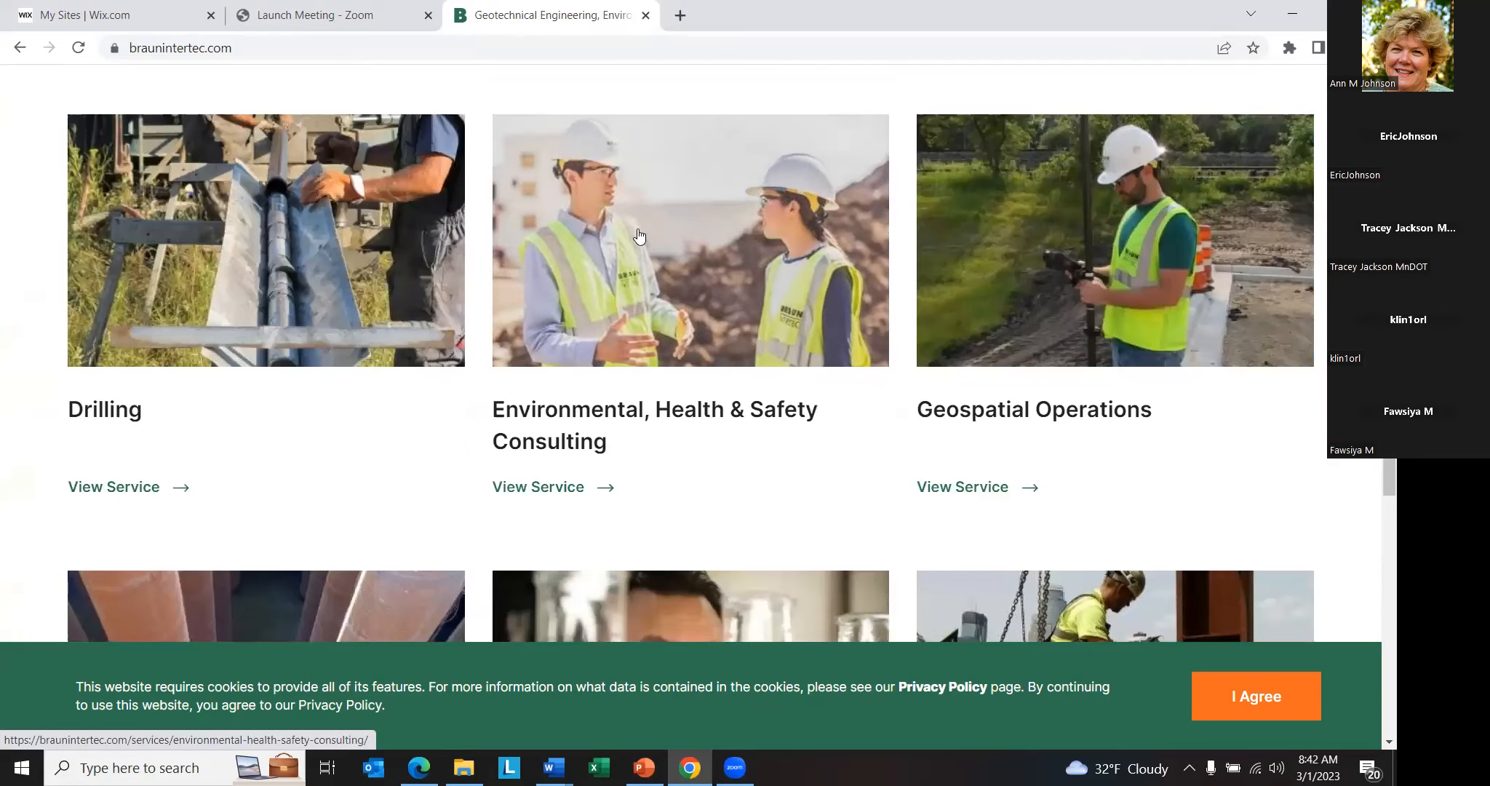
scroll(315, 299, down, 1)
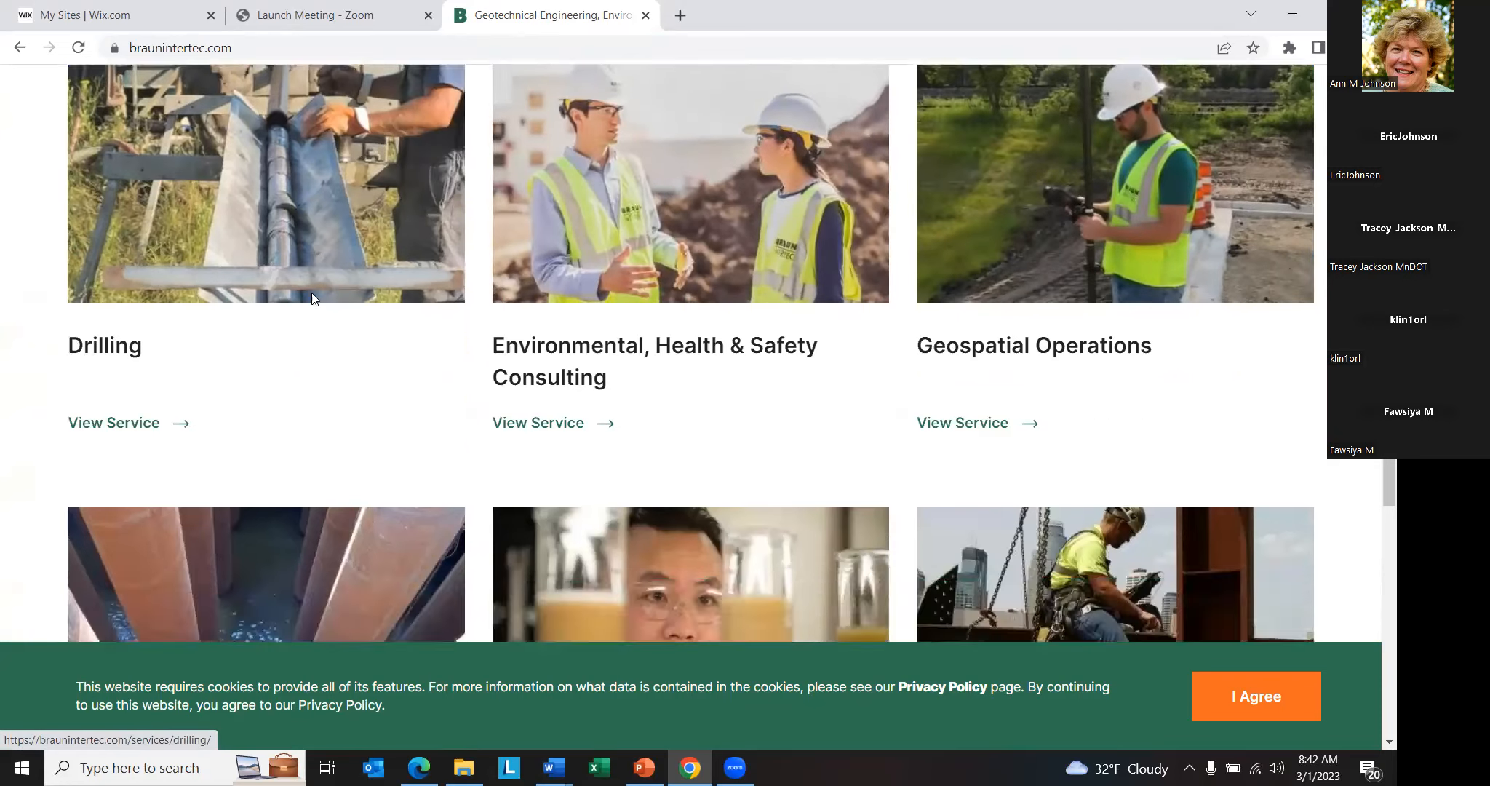
scroll(805, 424, down, 8)
scroll(873, 408, down, 6)
scroll(931, 385, up, 6)
scroll(930, 388, down, 3)
scroll(655, 378, up, 20)
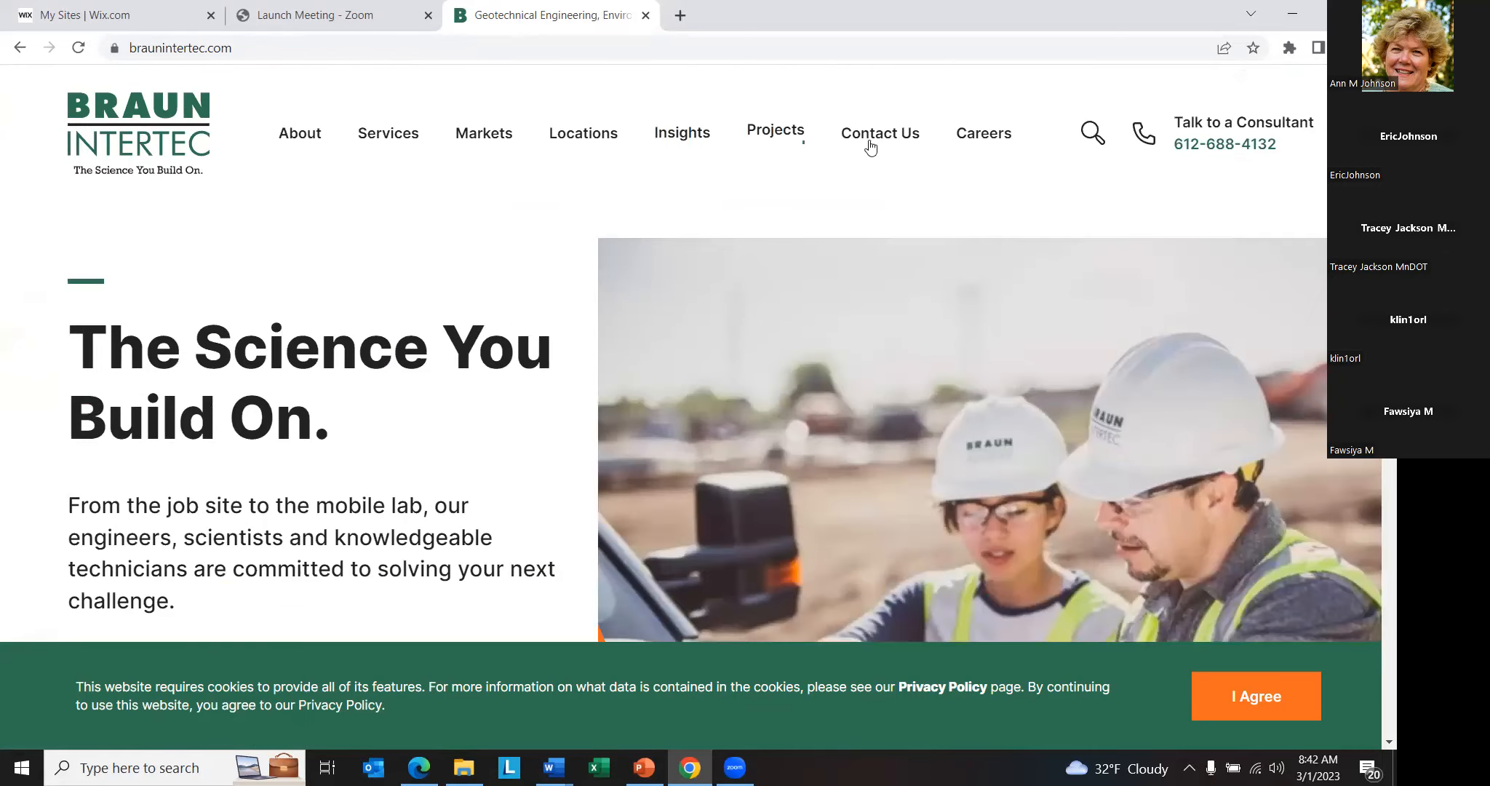
mouse_move(984, 133)
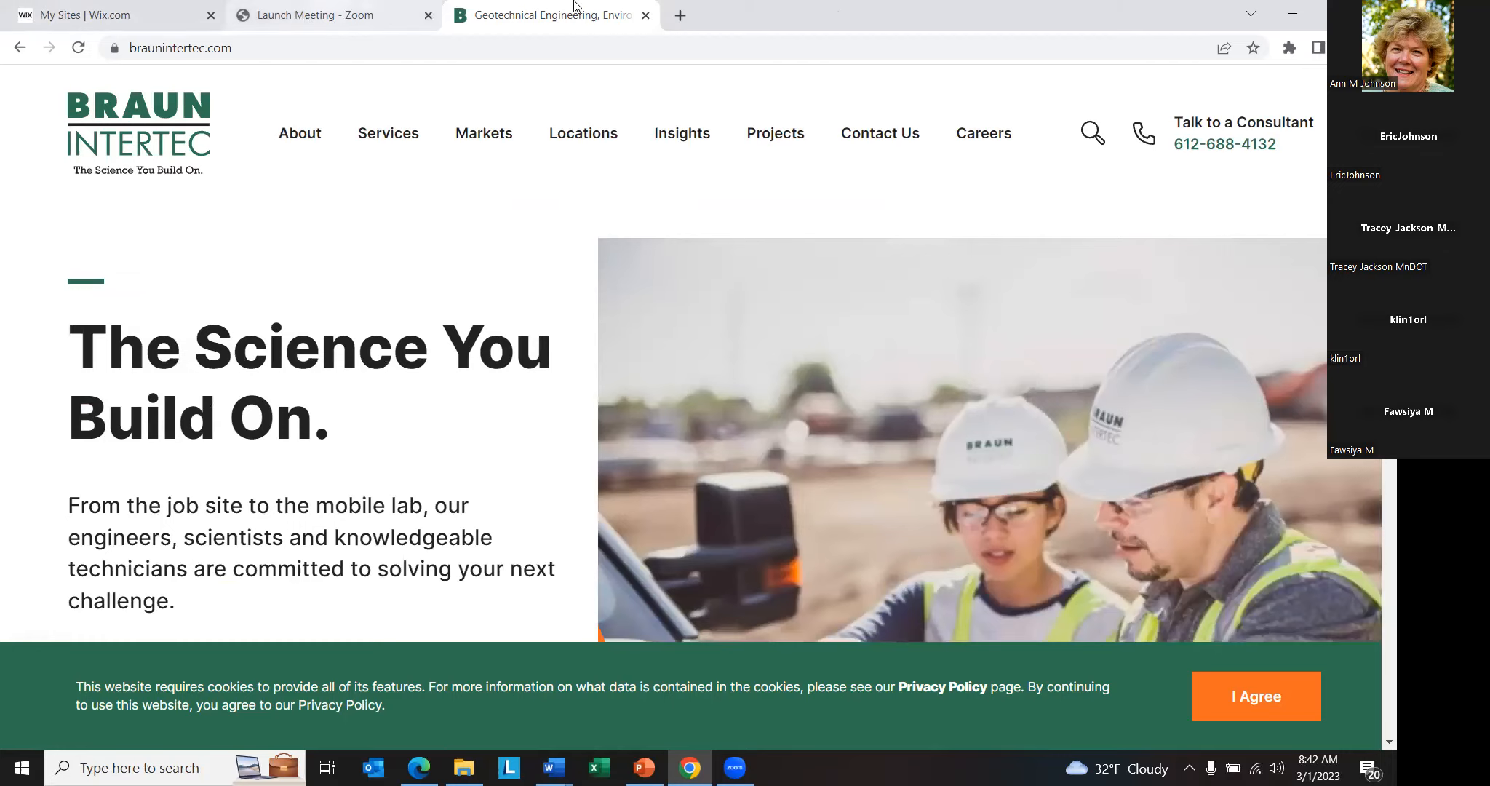
- Search for "hntb" in a new browser tab and open the HNTB website
click(680, 15)
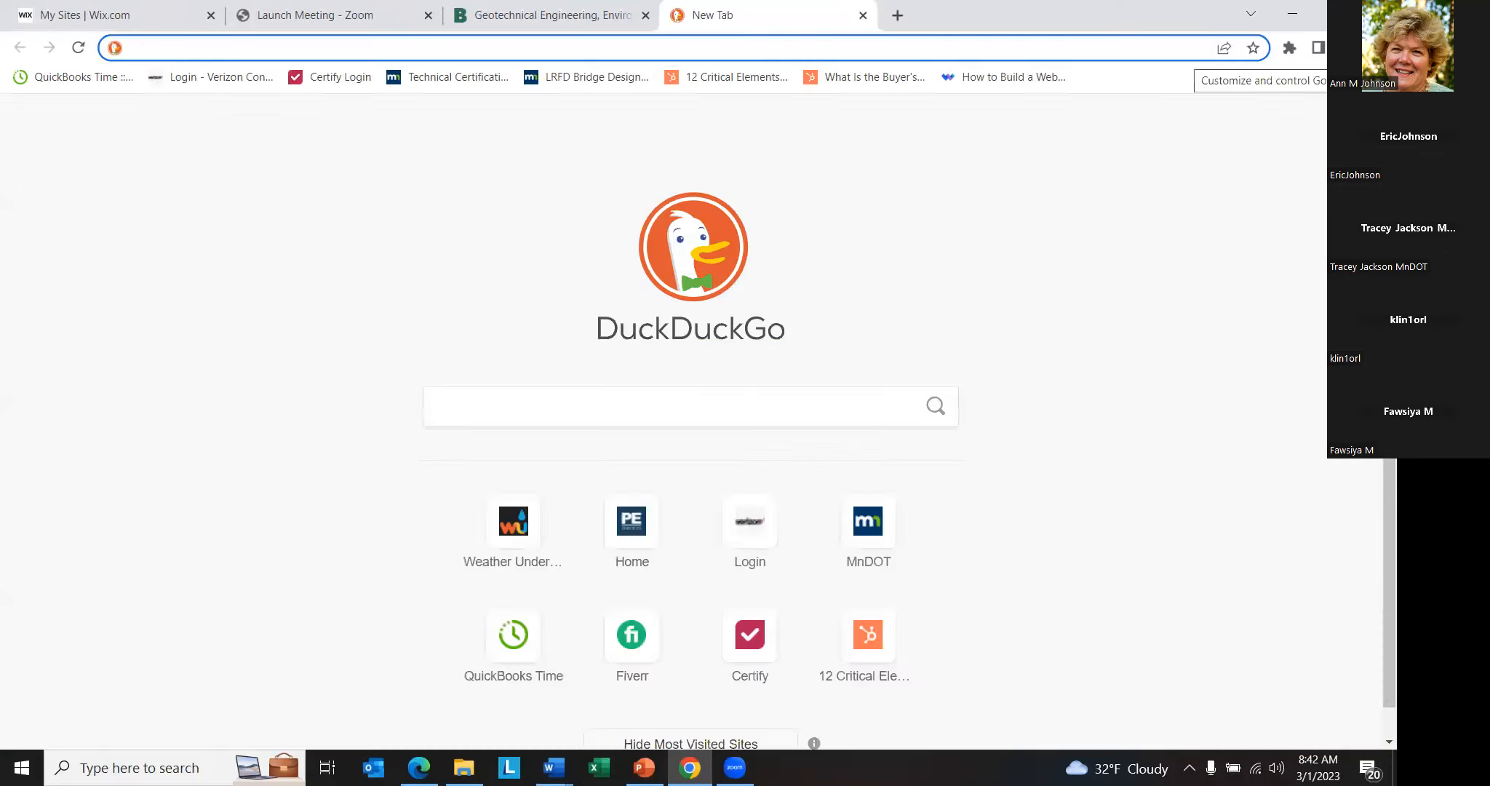
text(hntb)
key(Return)
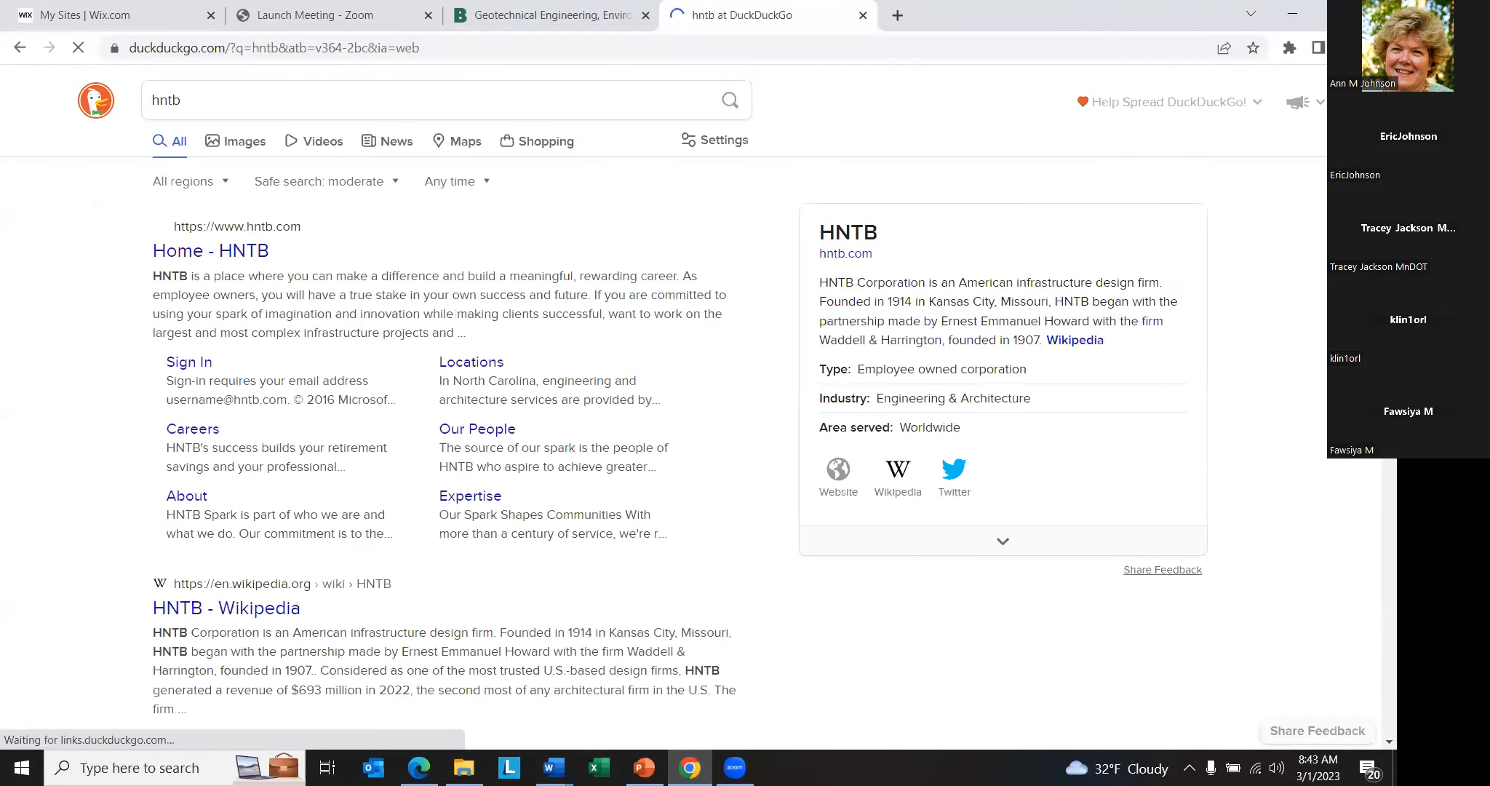
click(218, 261)
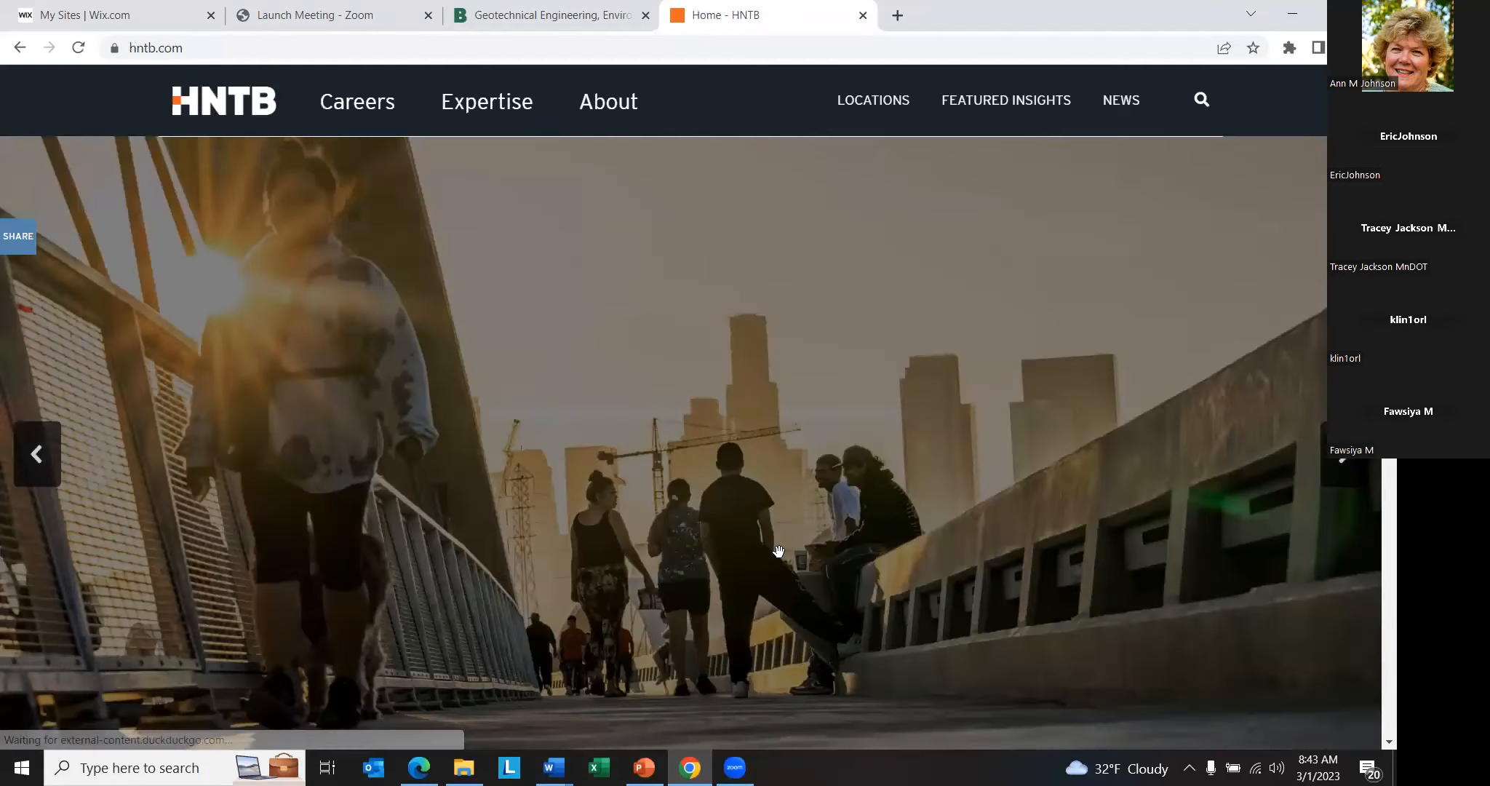
- Examine the HNTB home page, including its rotating banner, featured projects, Join Our Team section, News and Insights, and footer
scroll(790, 552, down, 5)
scroll(909, 542, up, 5)
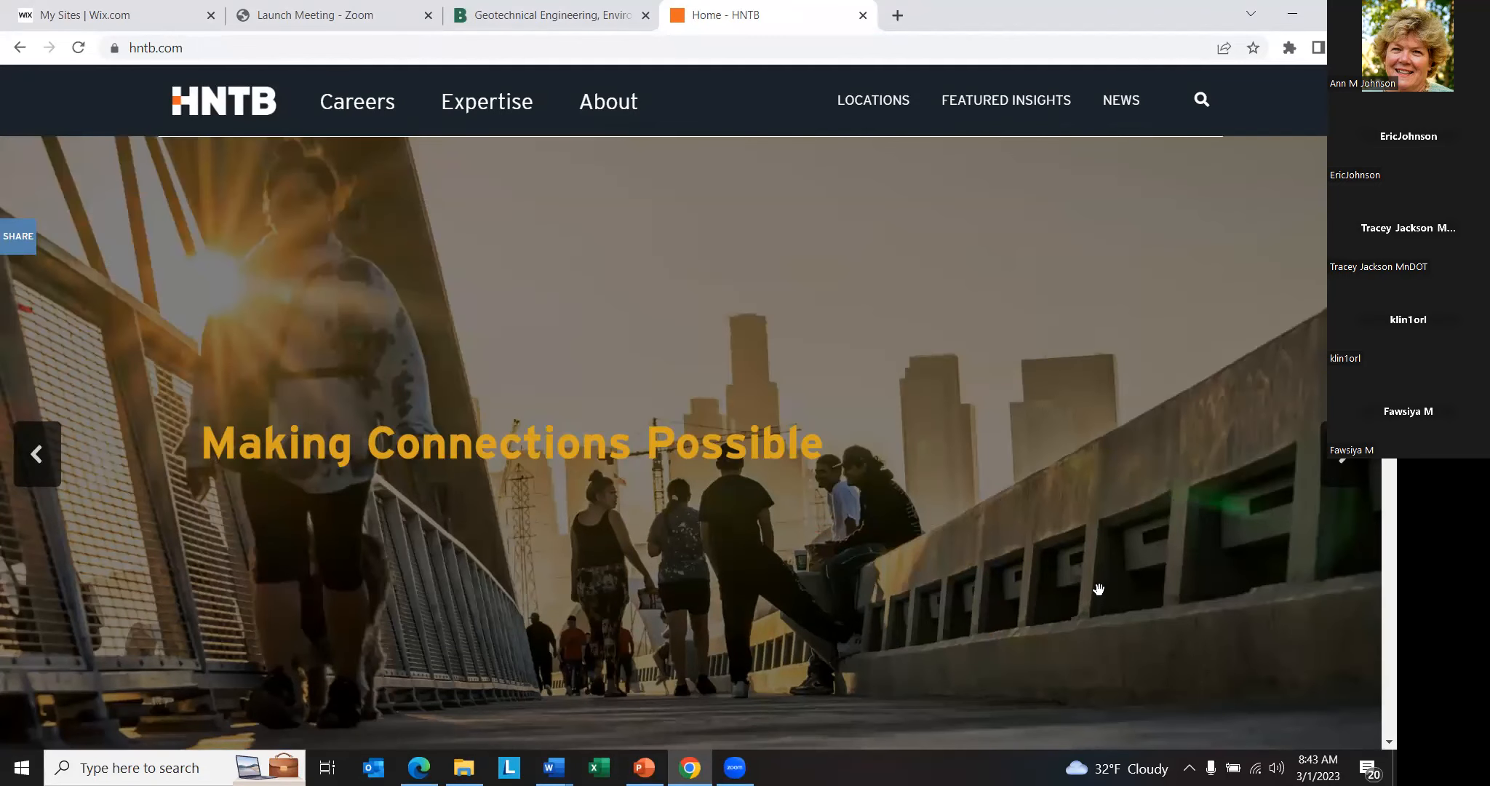
scroll(1099, 589, down, 5)
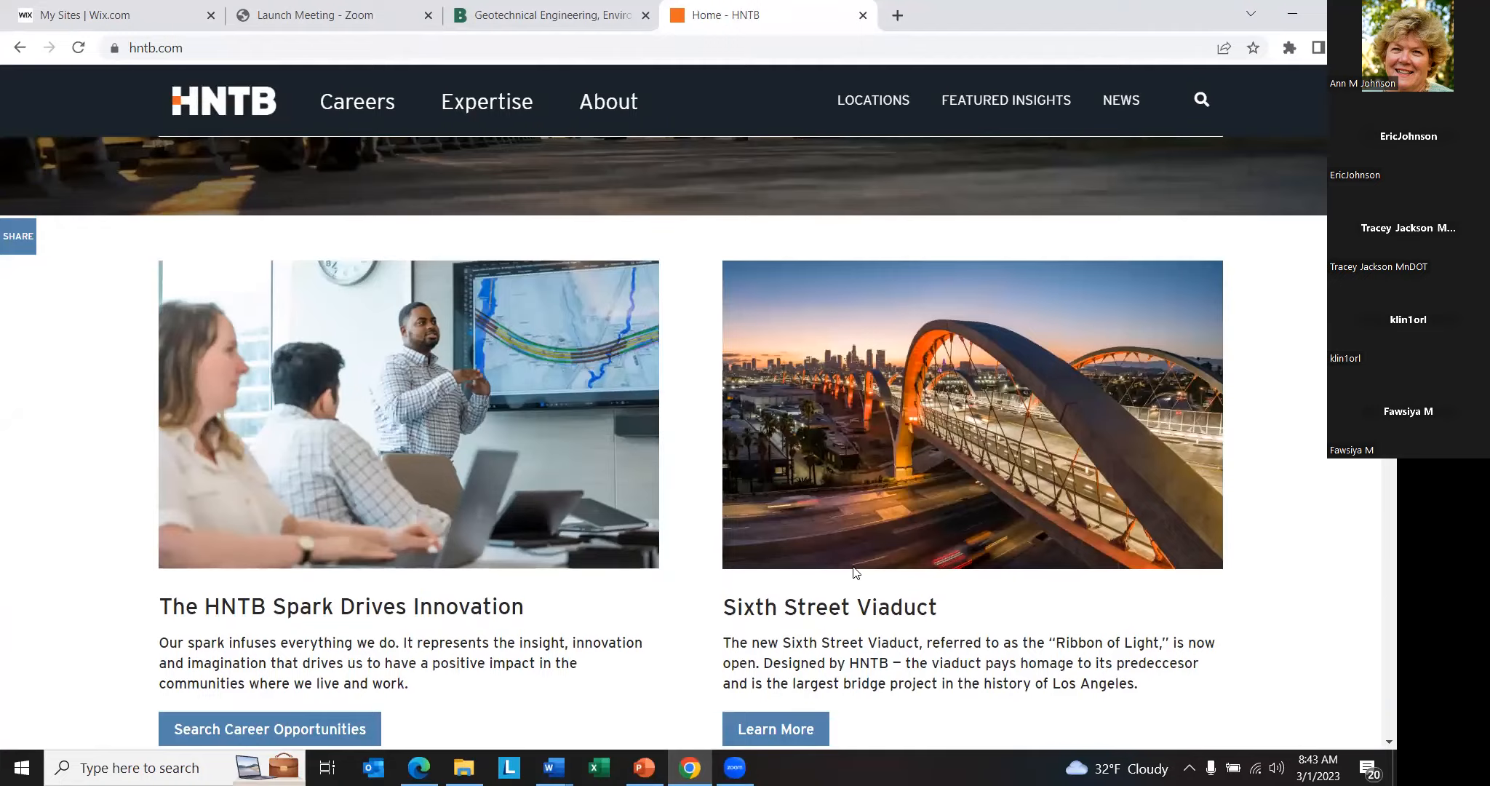
scroll(855, 573, up, 5)
scroll(859, 564, down, 5)
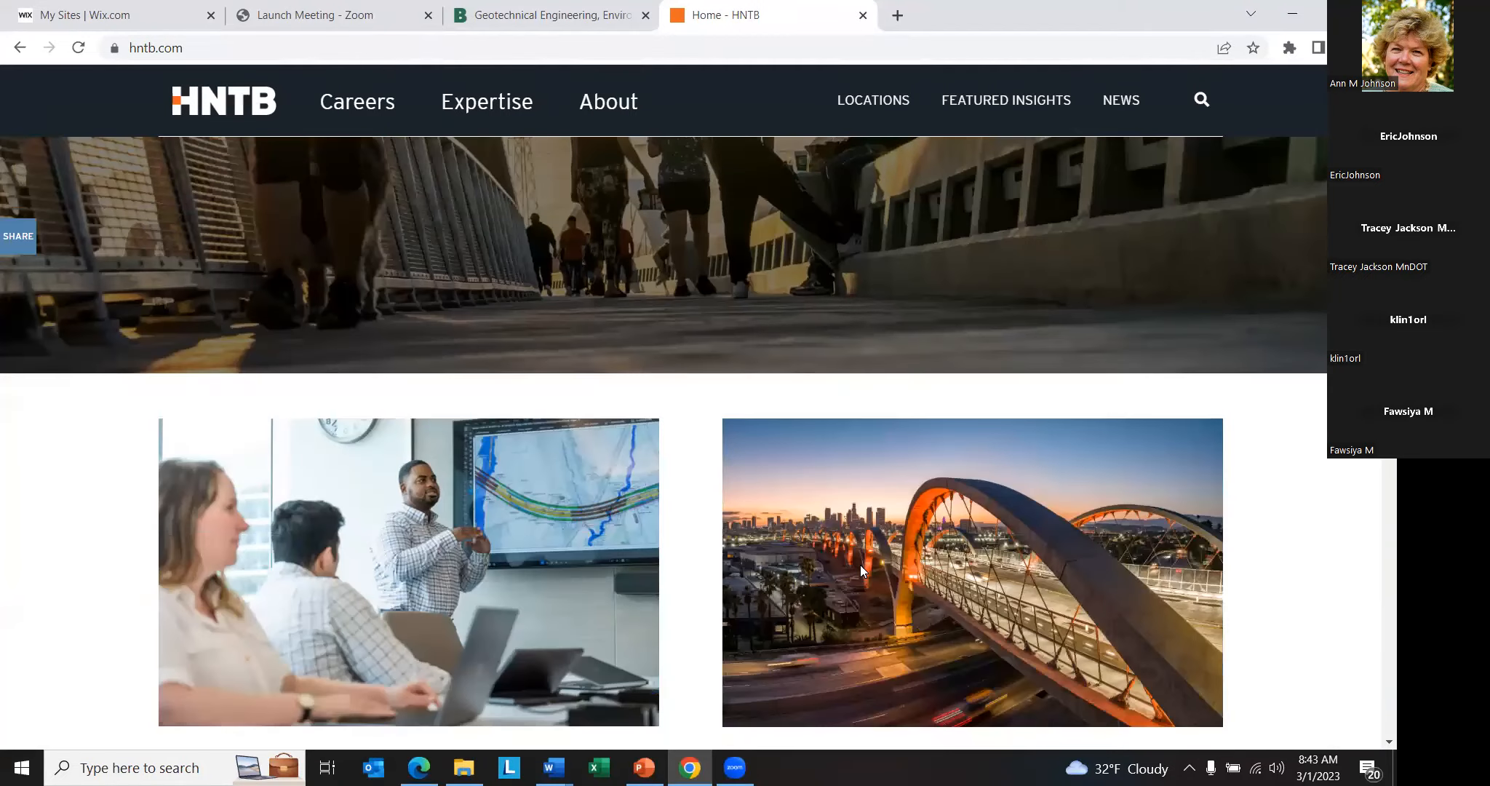
scroll(860, 565, down, 10)
scroll(864, 564, up, 4)
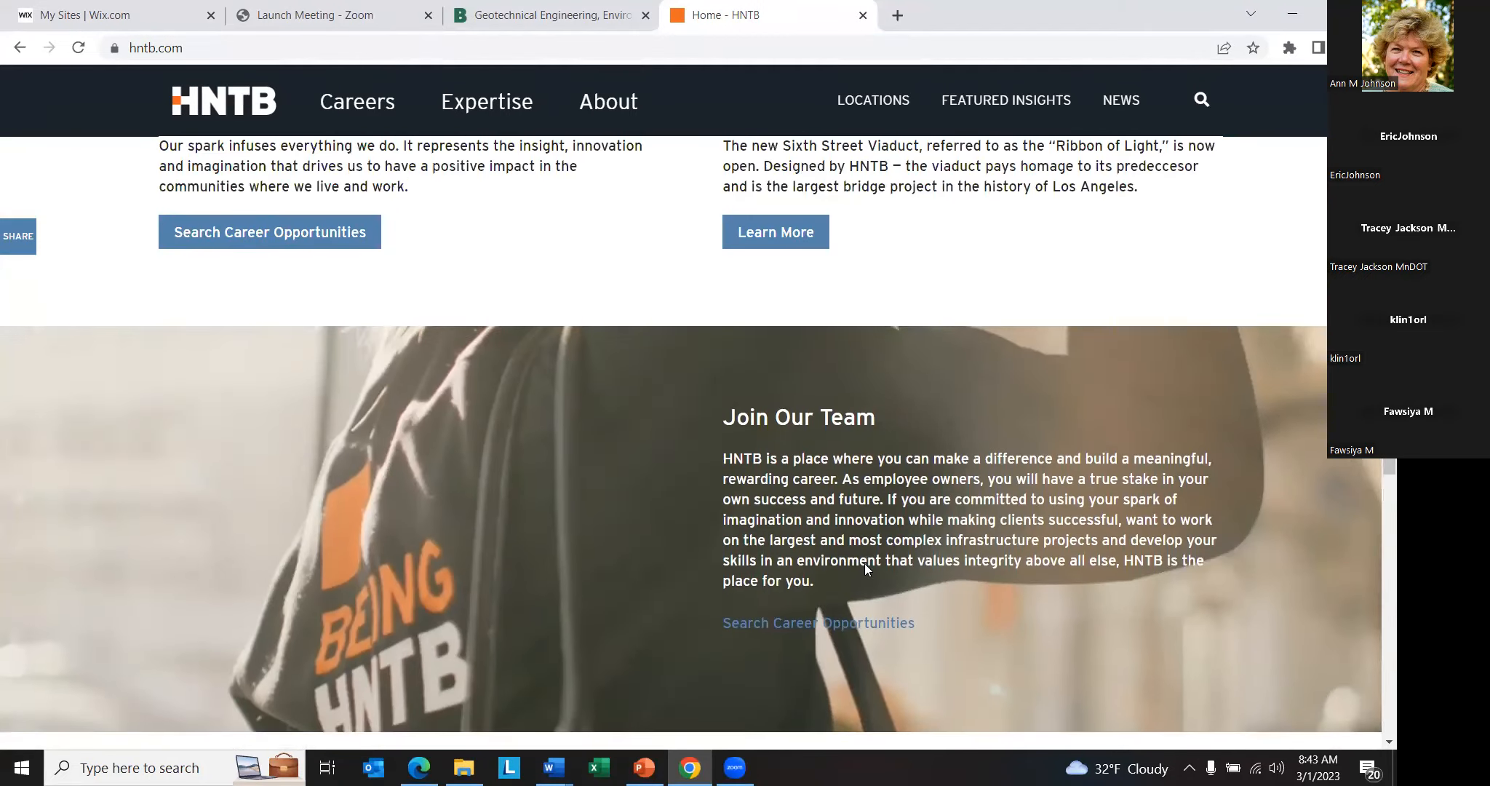
scroll(868, 561, down, 4)
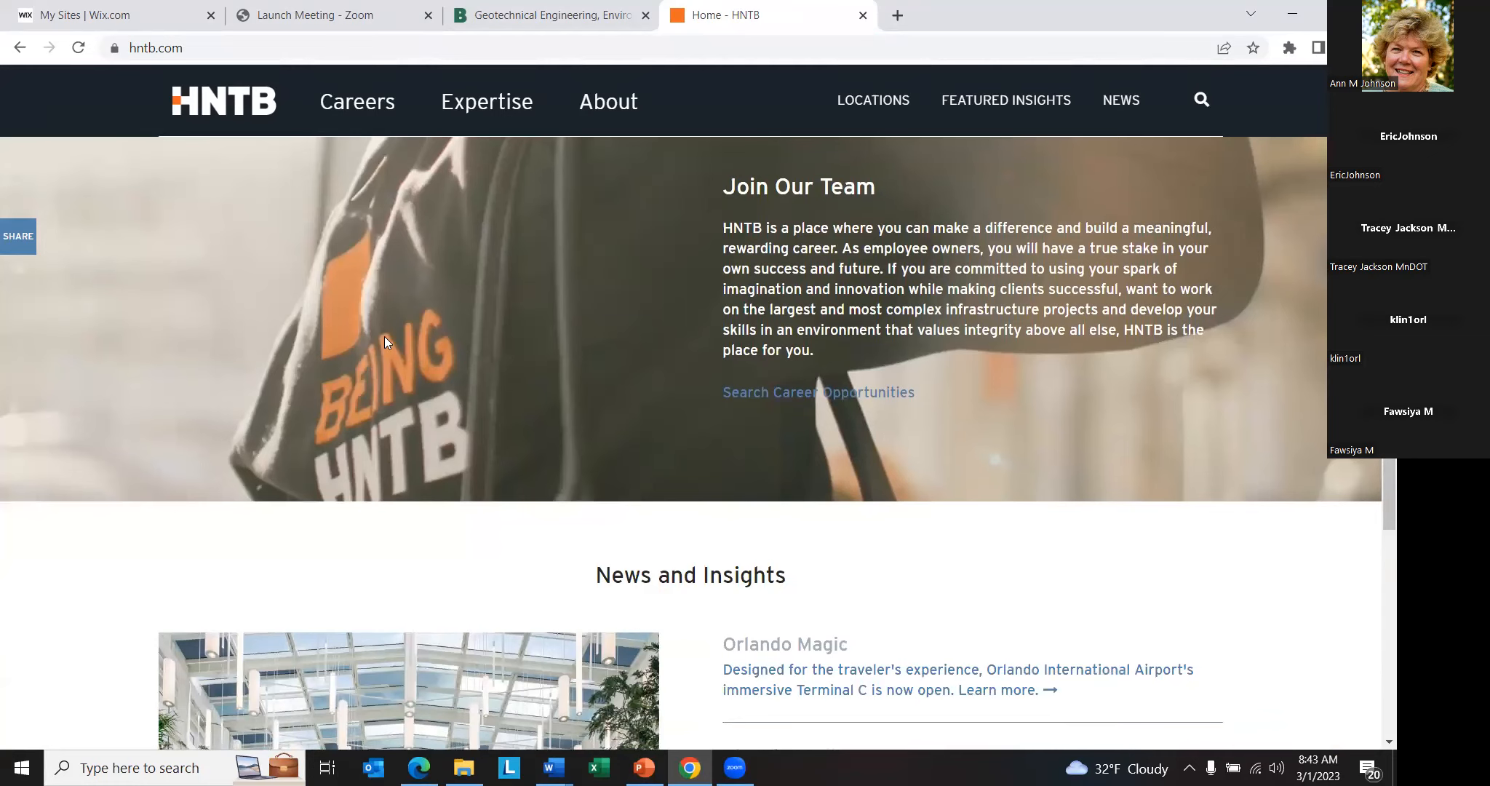
scroll(476, 368, down, 11)
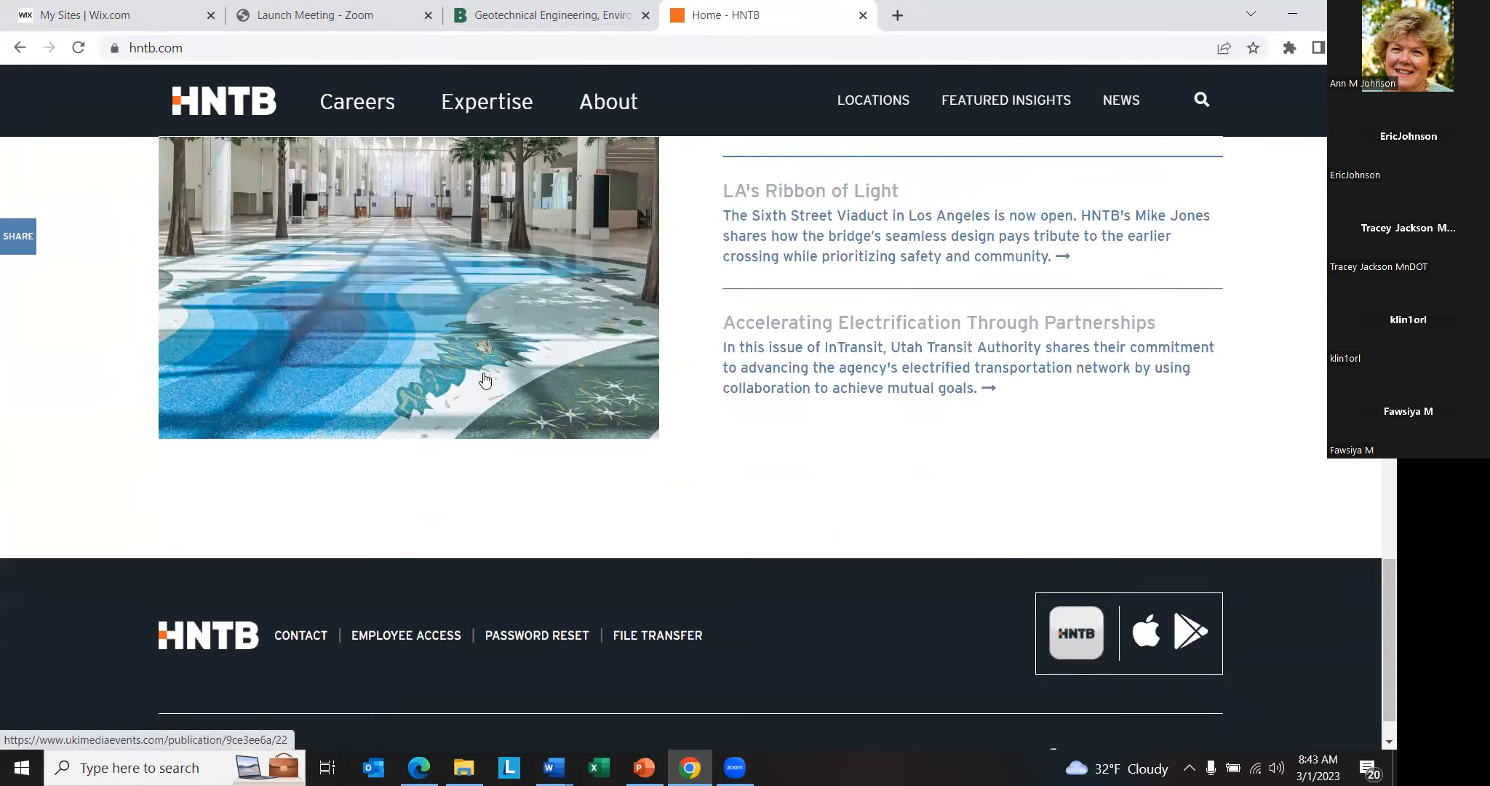
scroll(489, 381, up, 20)
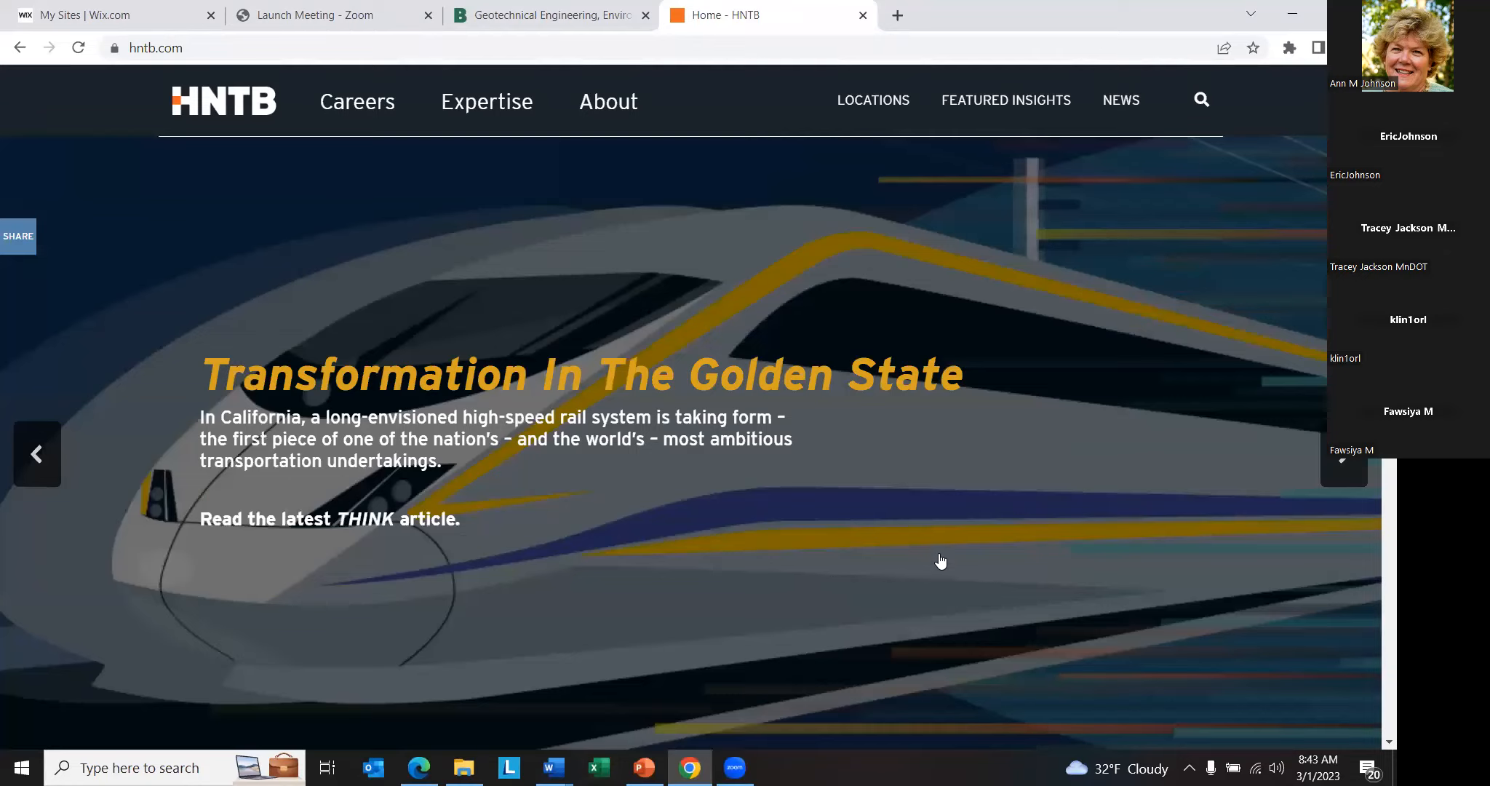
scroll(1009, 508, down, 8)
scroll(946, 512, up, 8)
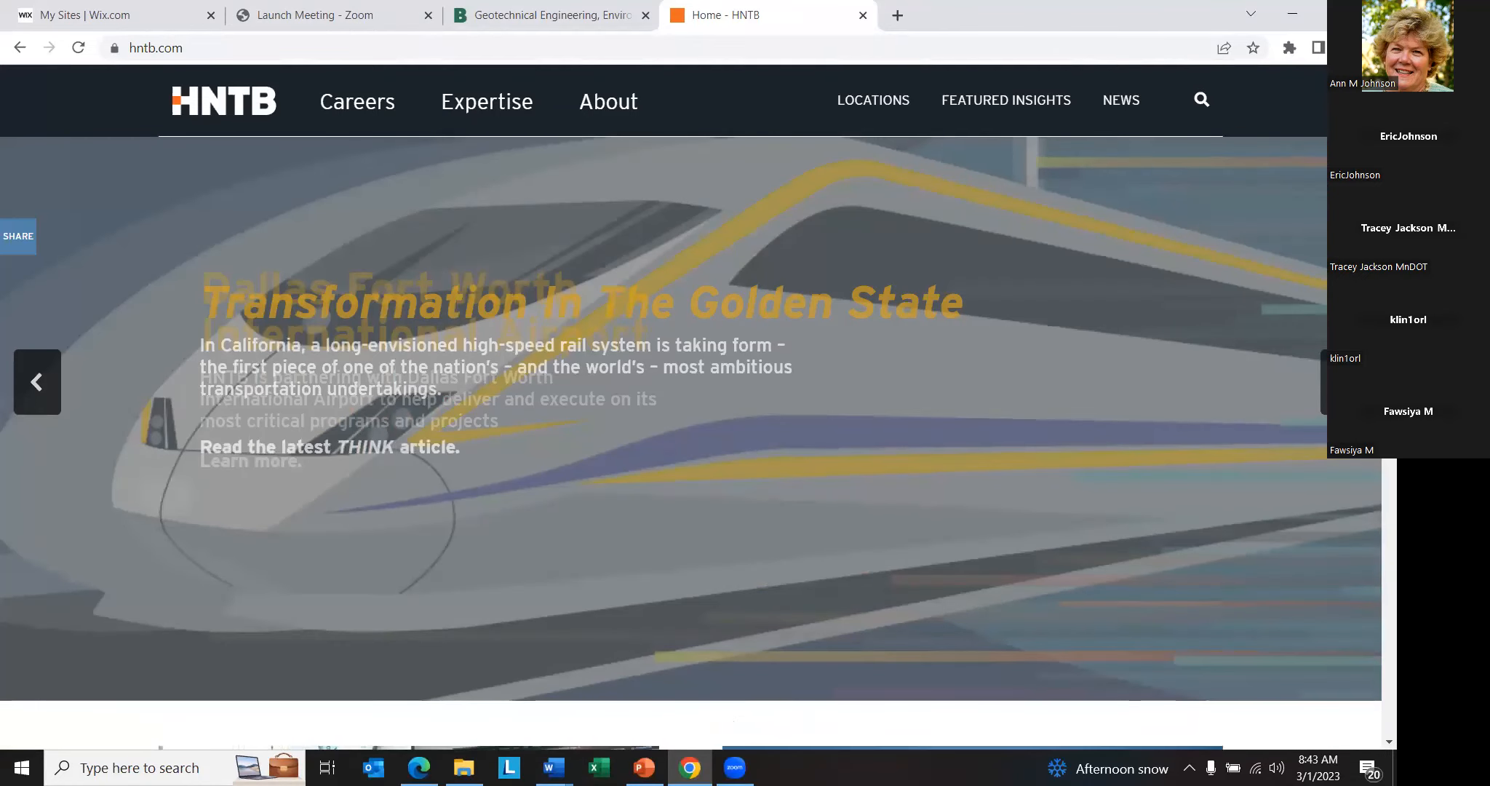
scroll(935, 512, down, 10)
- Review the website links question in the Website Activity 1 Word document, minimize it, and switch to the Designing a Website Presentation in PowerPoint
mouse_move(553, 767)
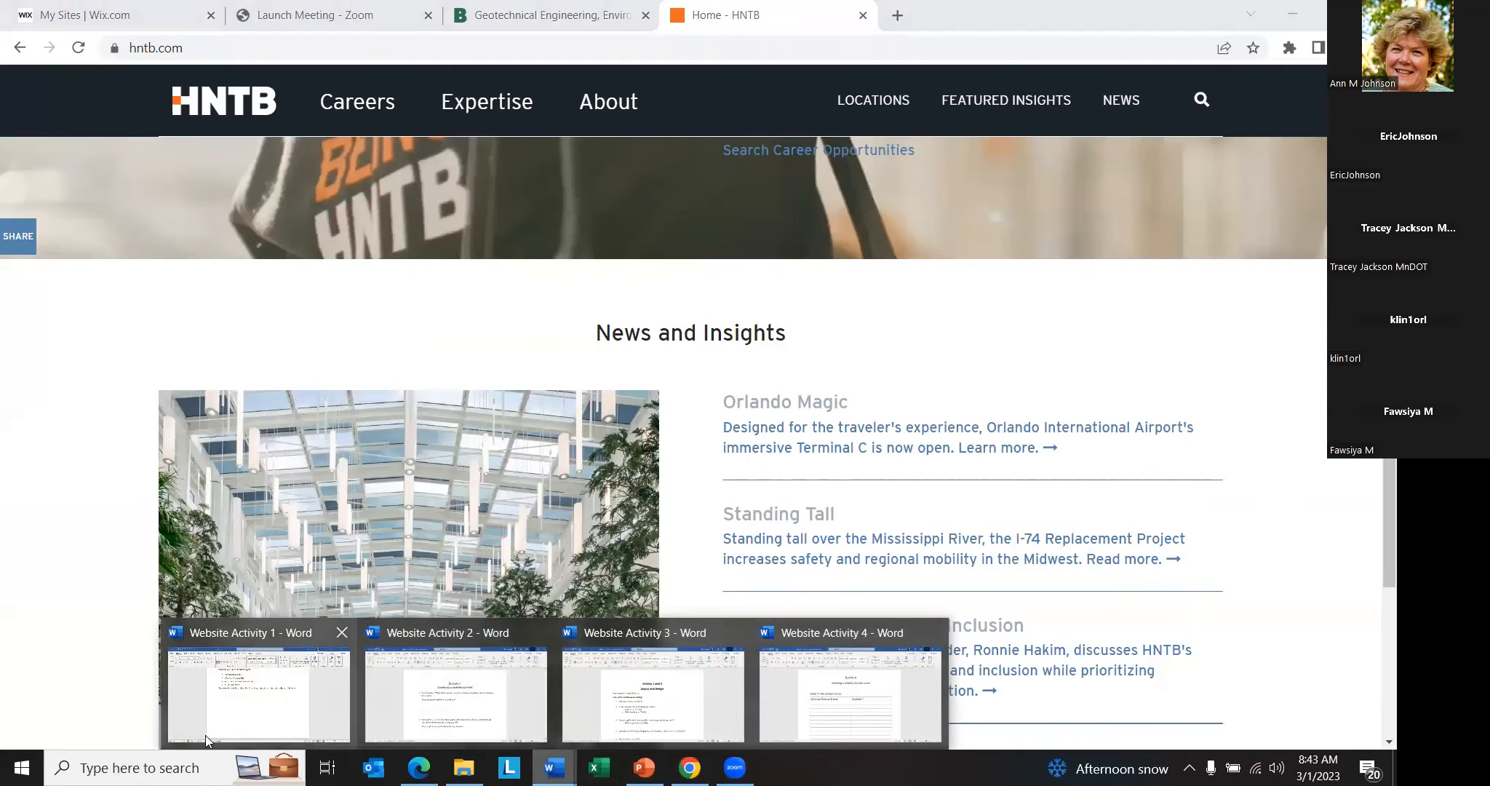
click(307, 692)
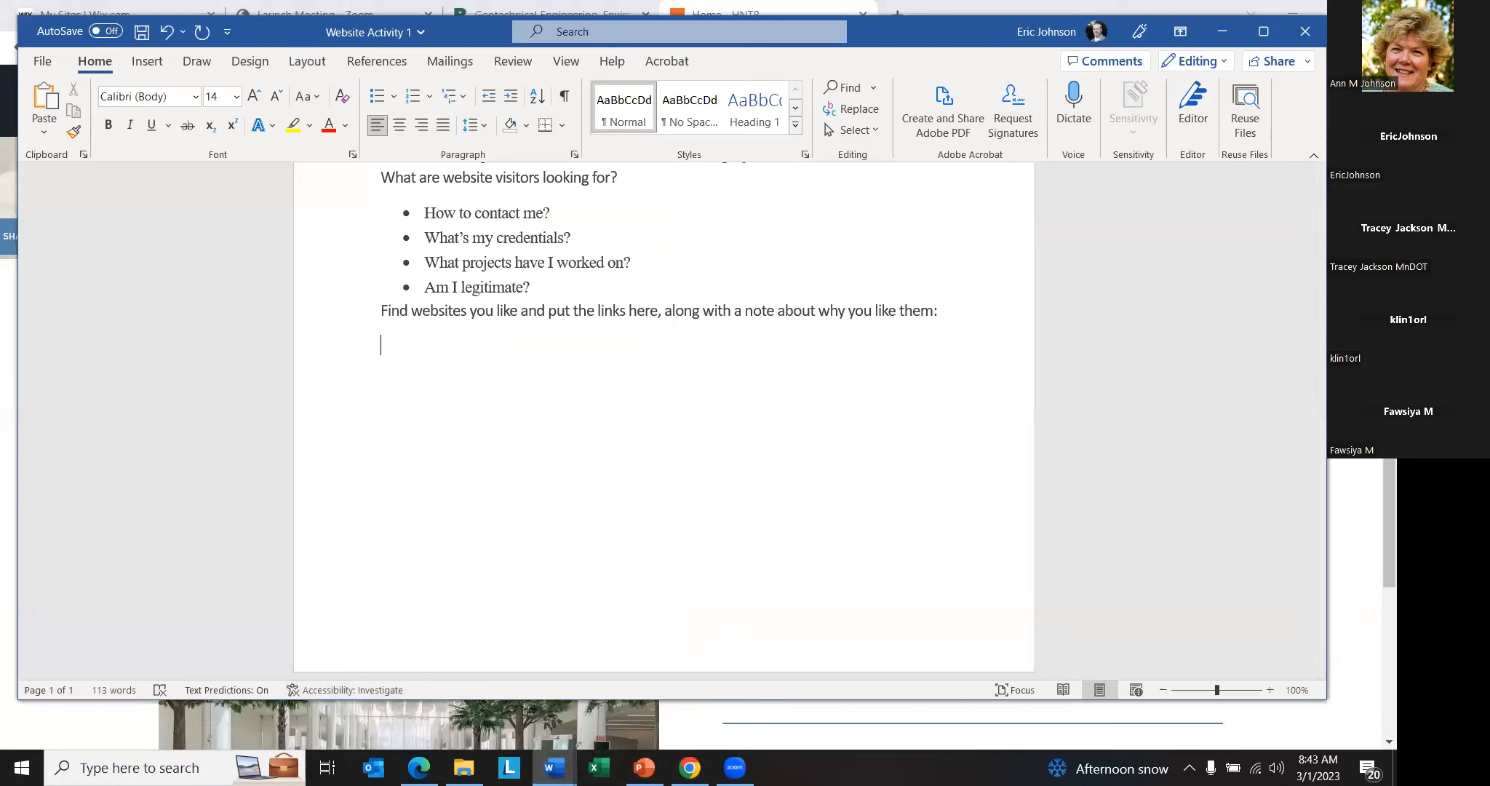
click(1222, 32)
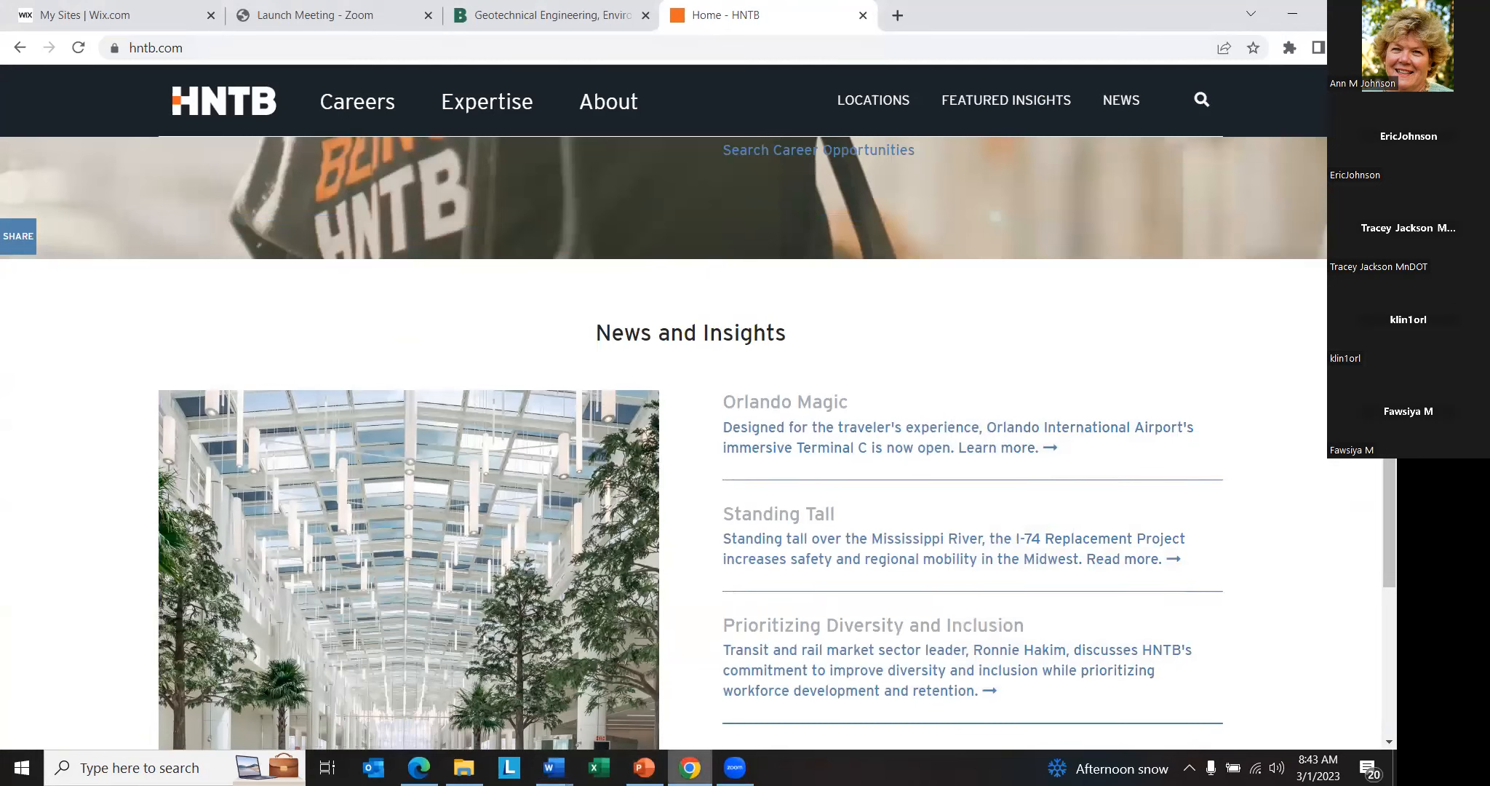
click(644, 767)
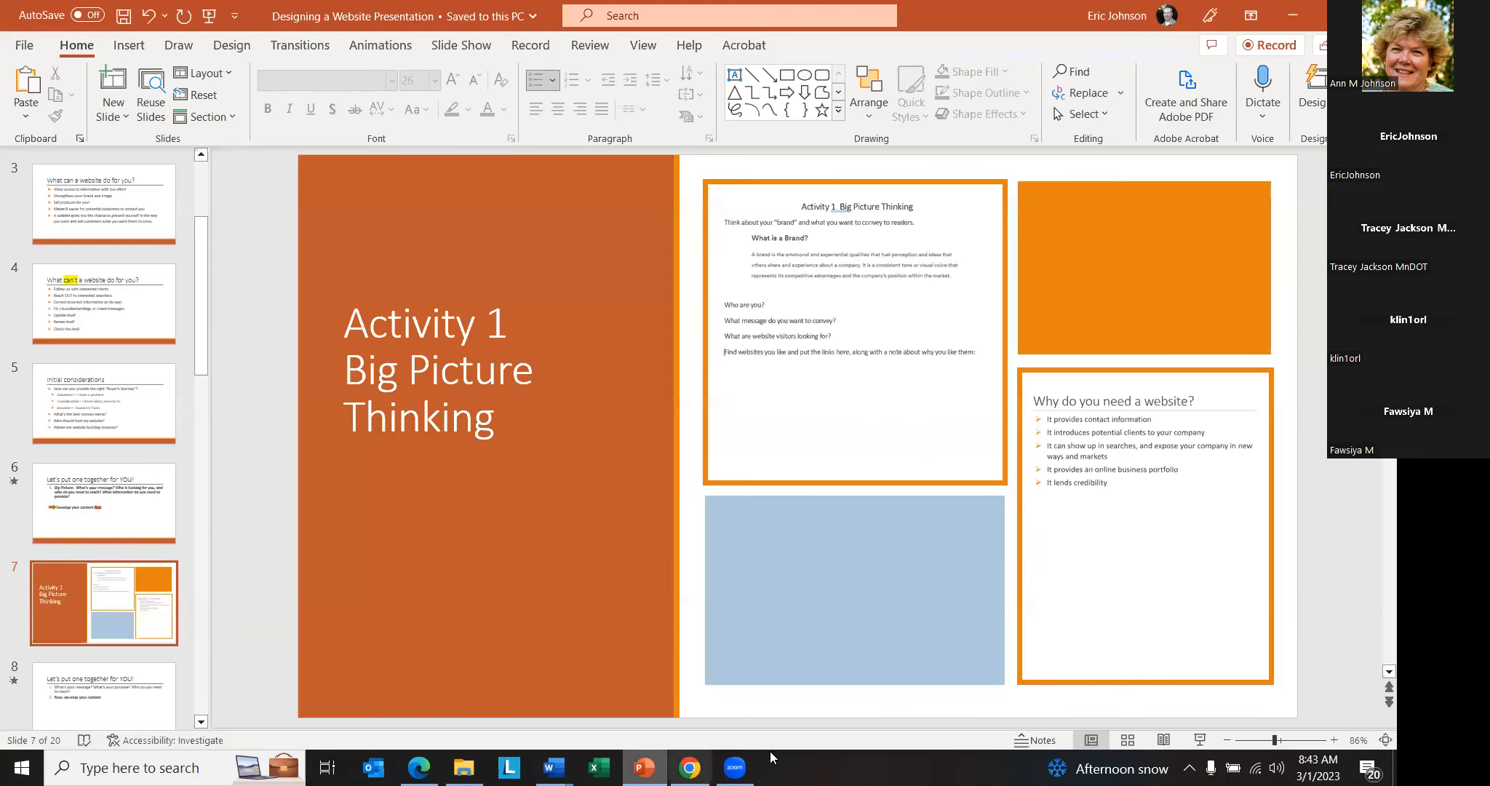
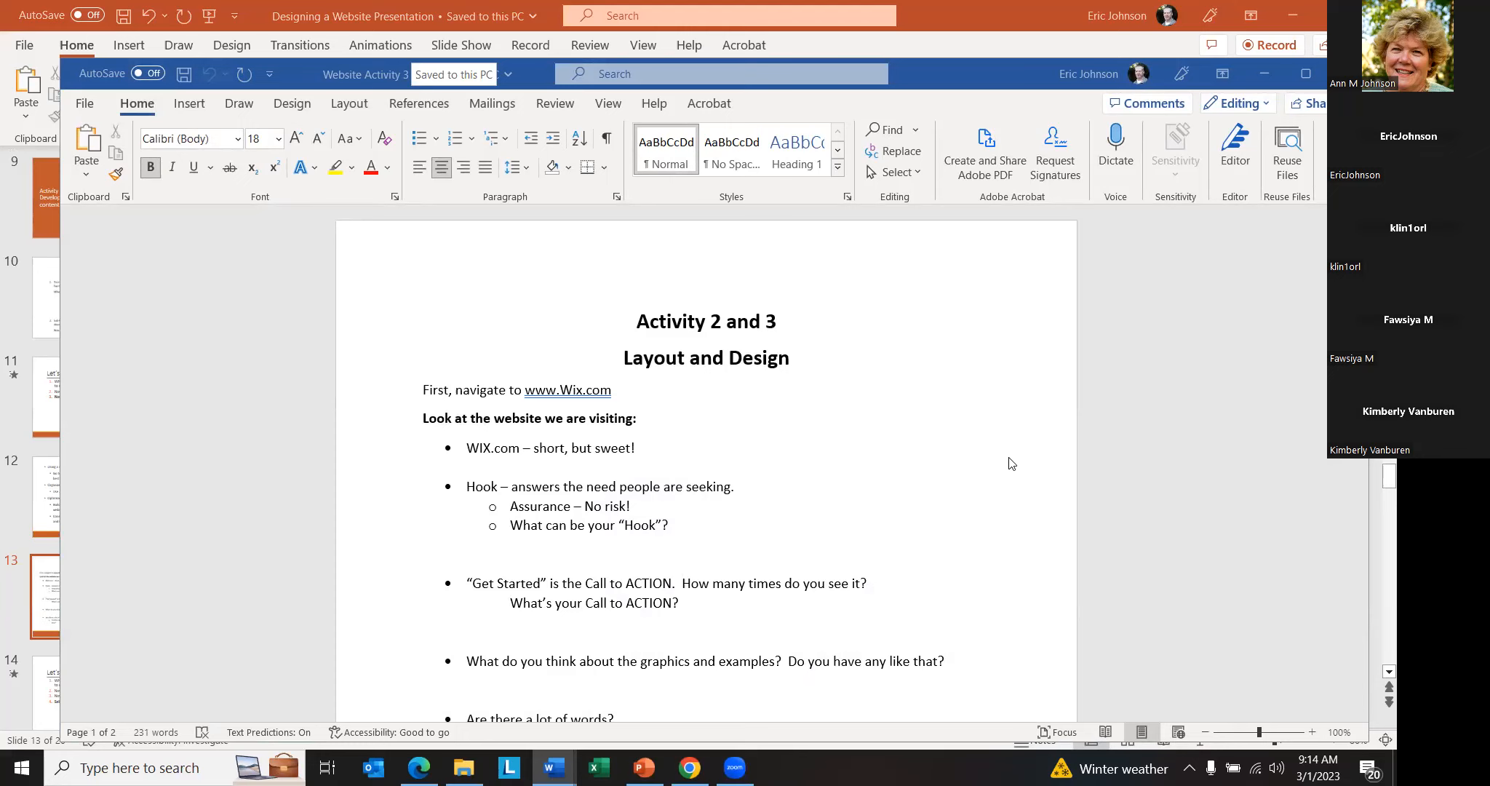
- Read the Activity 2 and 3 Layout and Design worksheet, from the website review questions through the directions for signing up at Wix.com
scroll(1011, 464, down, 3)
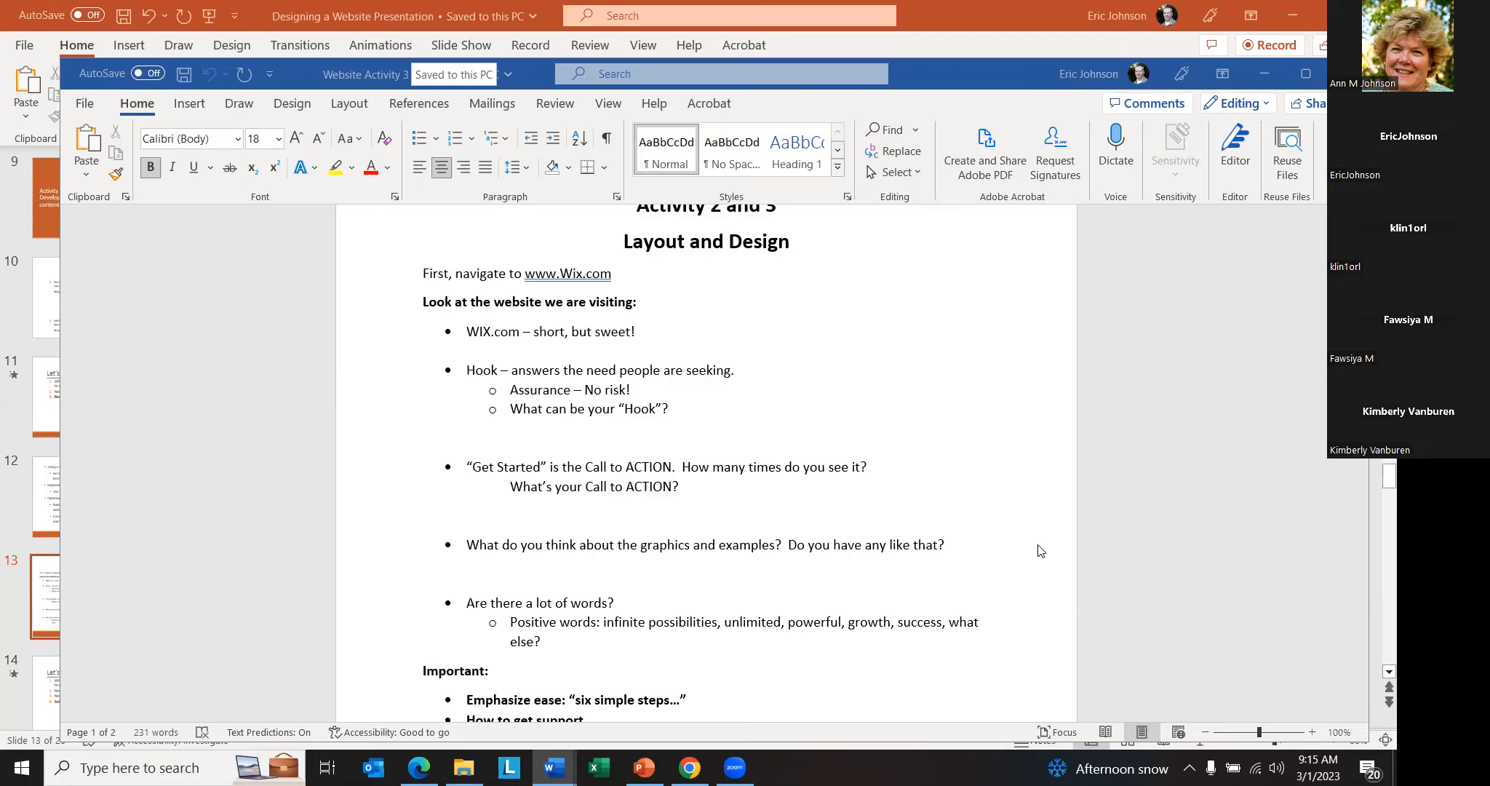
scroll(1039, 546, down, 2)
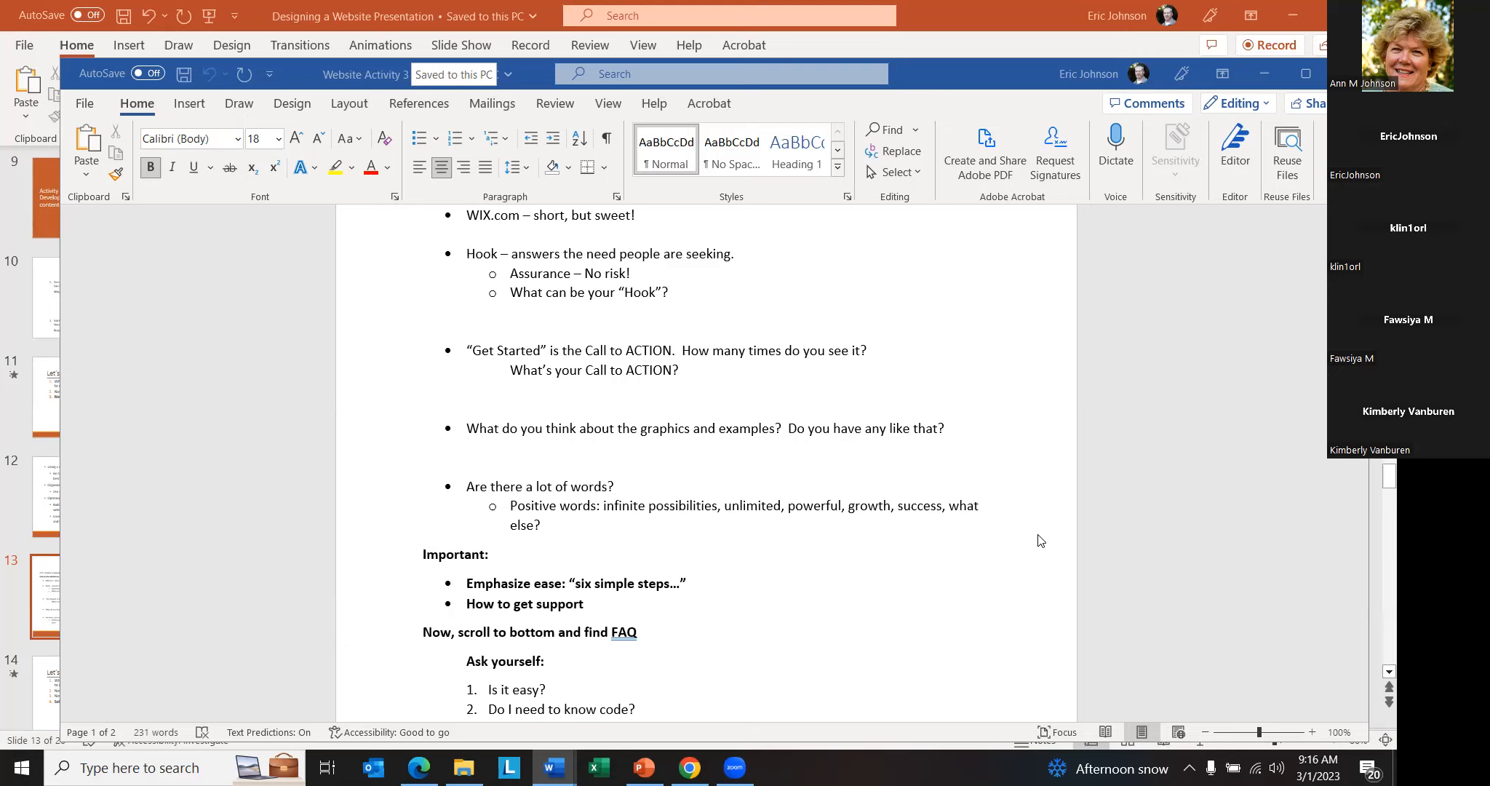
scroll(1042, 542, down, 2)
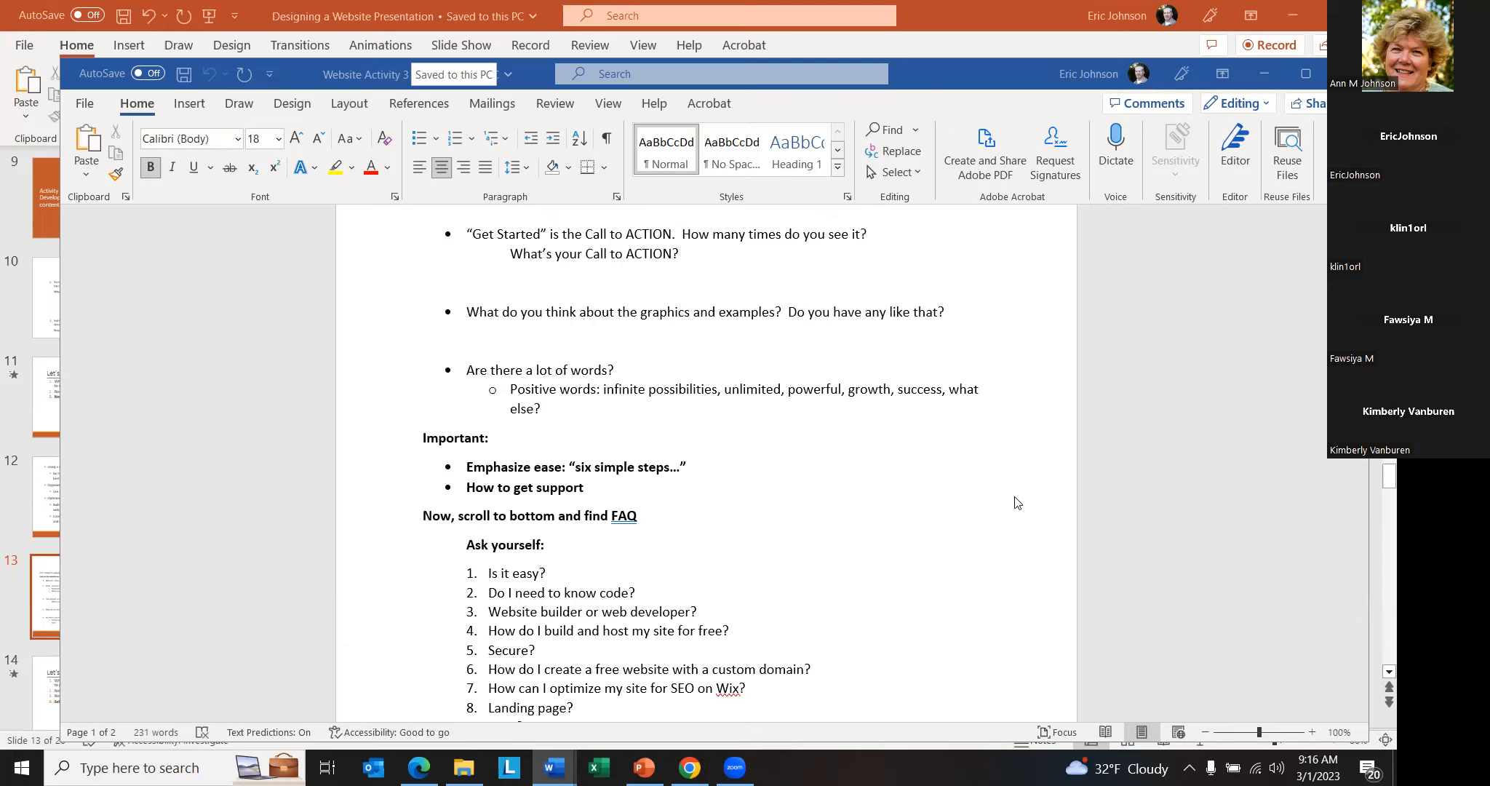
scroll(1017, 499, down, 2)
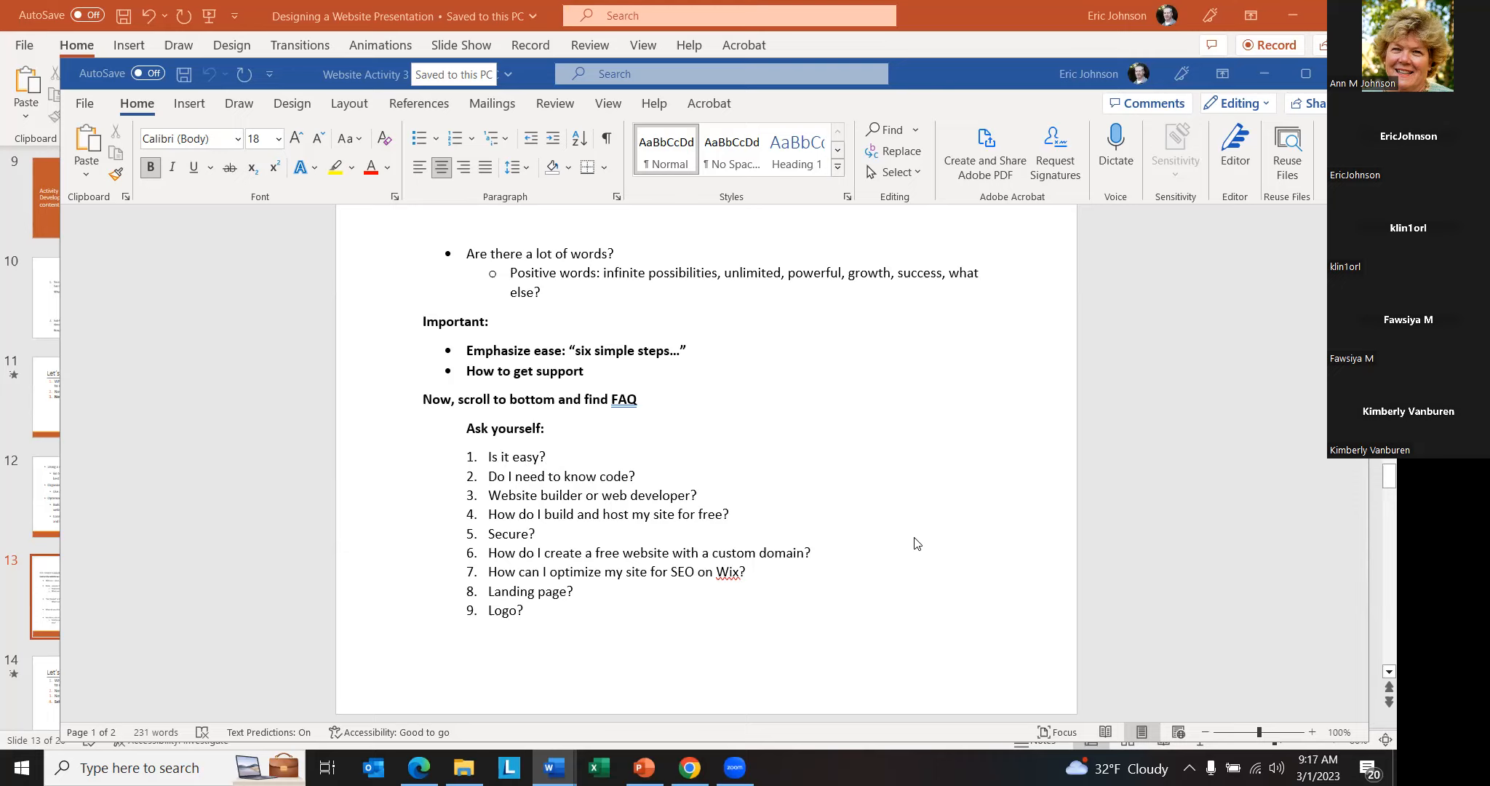
scroll(909, 543, down, 3)
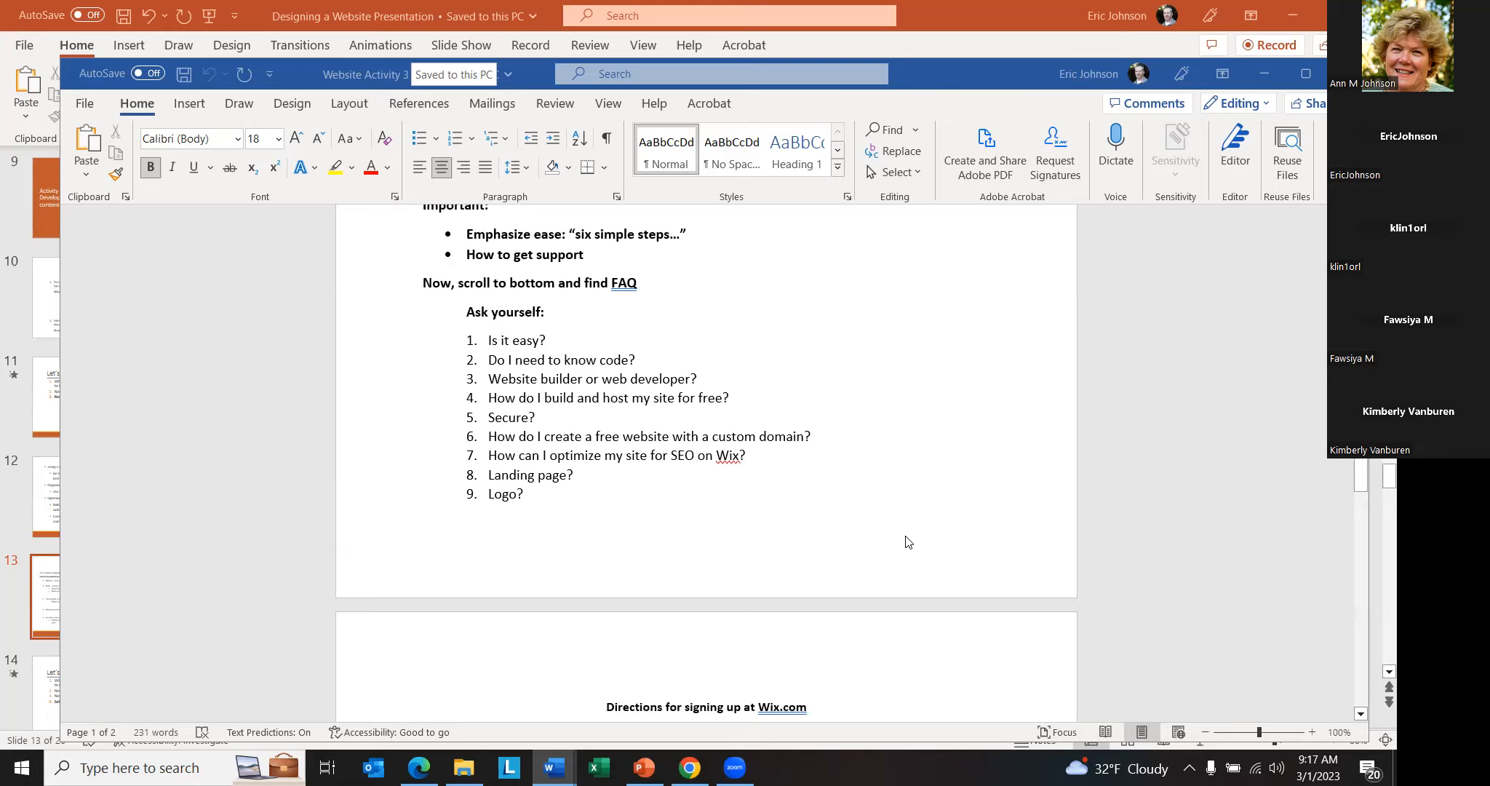
scroll(914, 525, up, 3)
scroll(915, 522, up, 8)
scroll(925, 528, down, 2)
scroll(926, 526, down, 15)
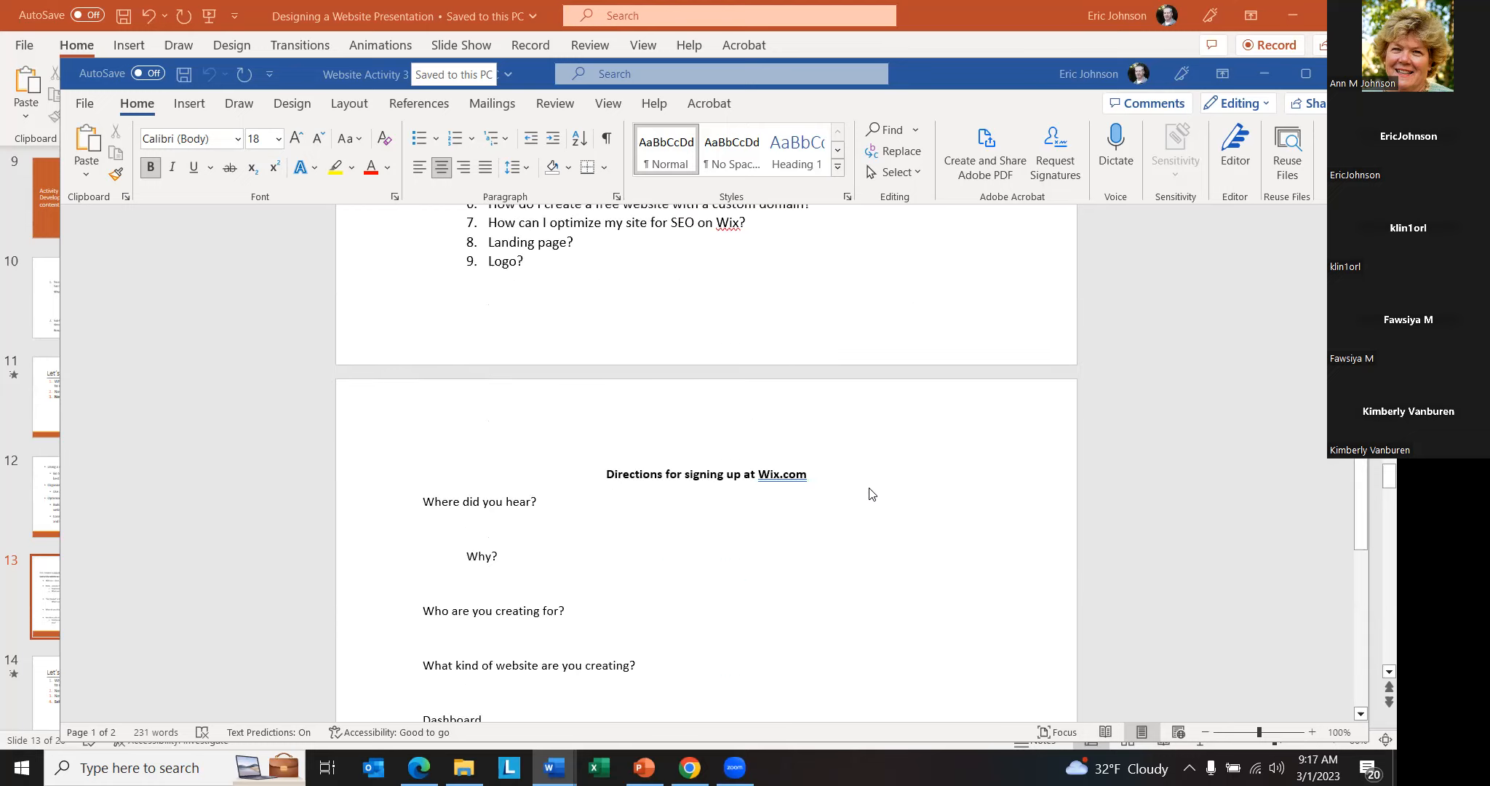
scroll(866, 556, down, 3)
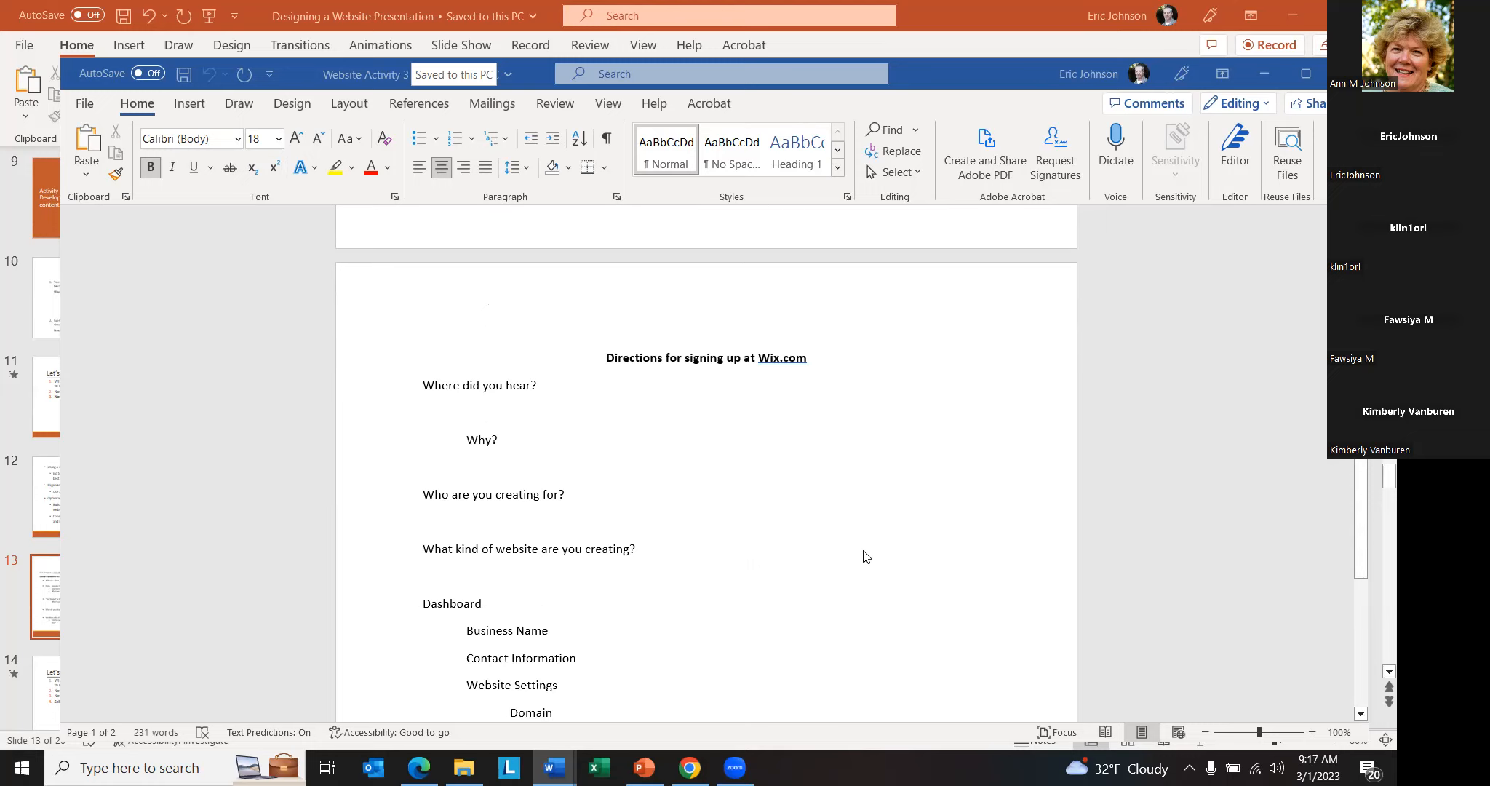
scroll(878, 454, down, 3)
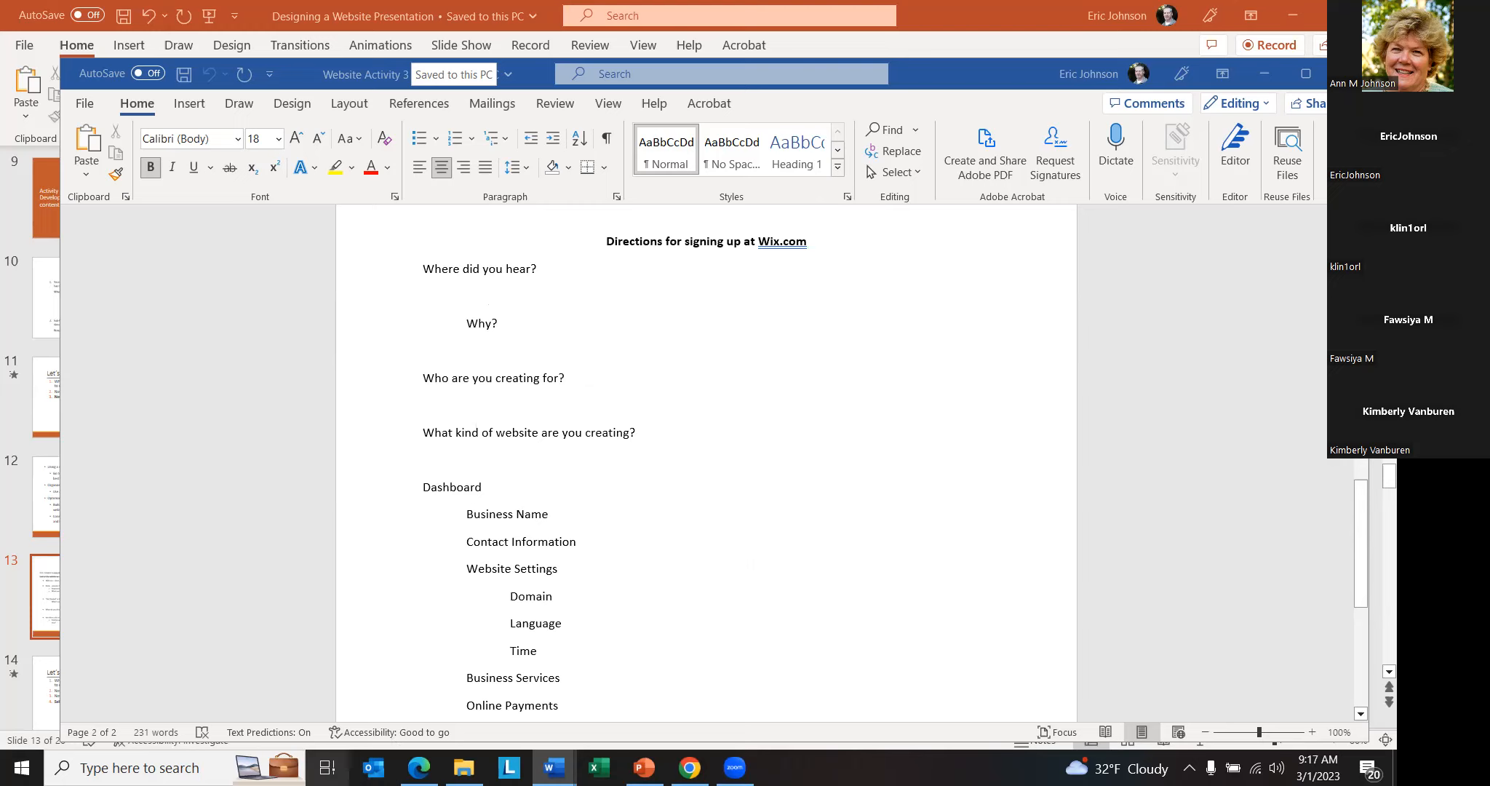
- Open the Wix sign-up form in Edge through Get Started and consult the sign-up directions in the Website Activity 3 document
click(419, 768)
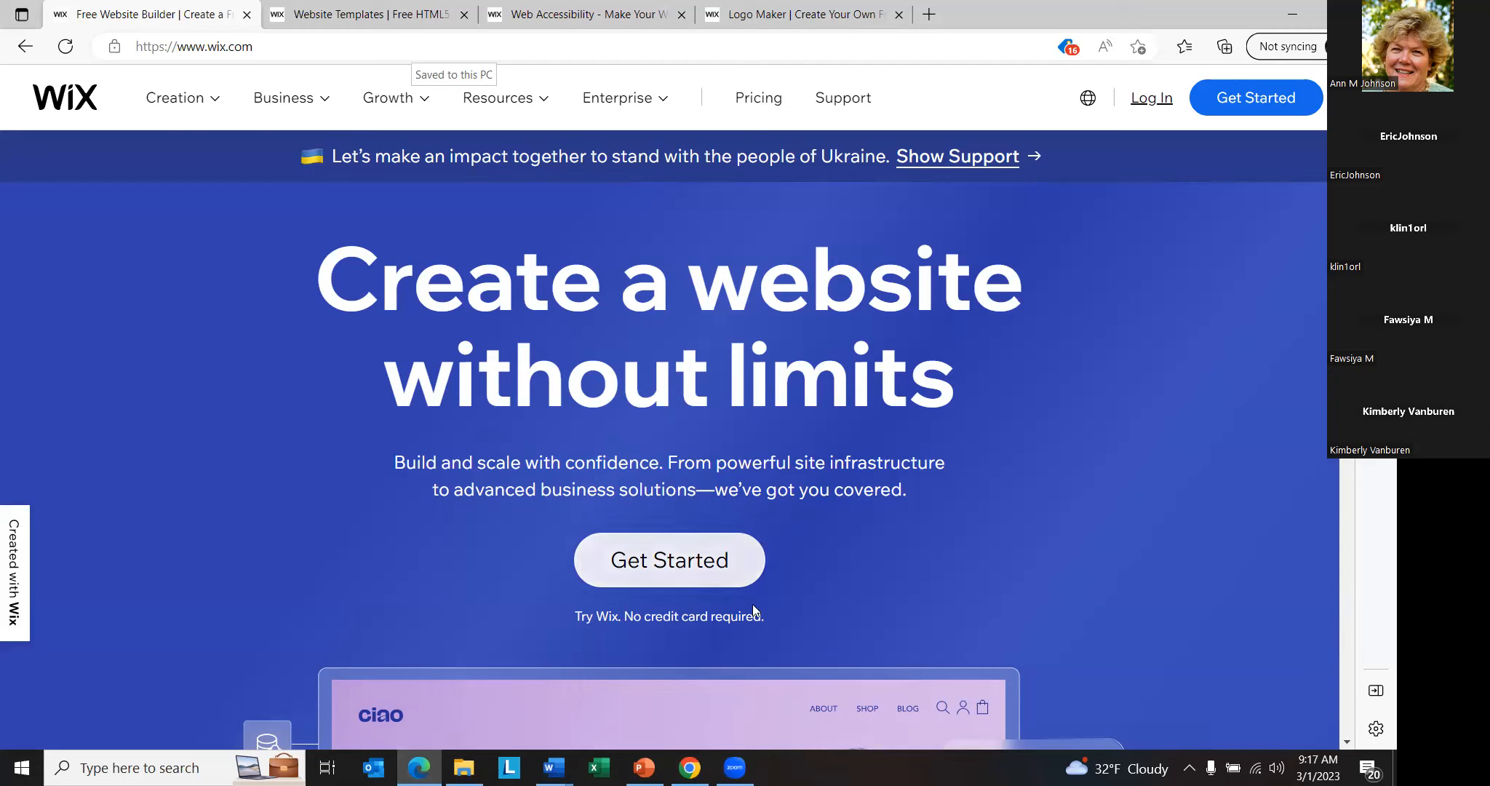
mouse_move(735, 767)
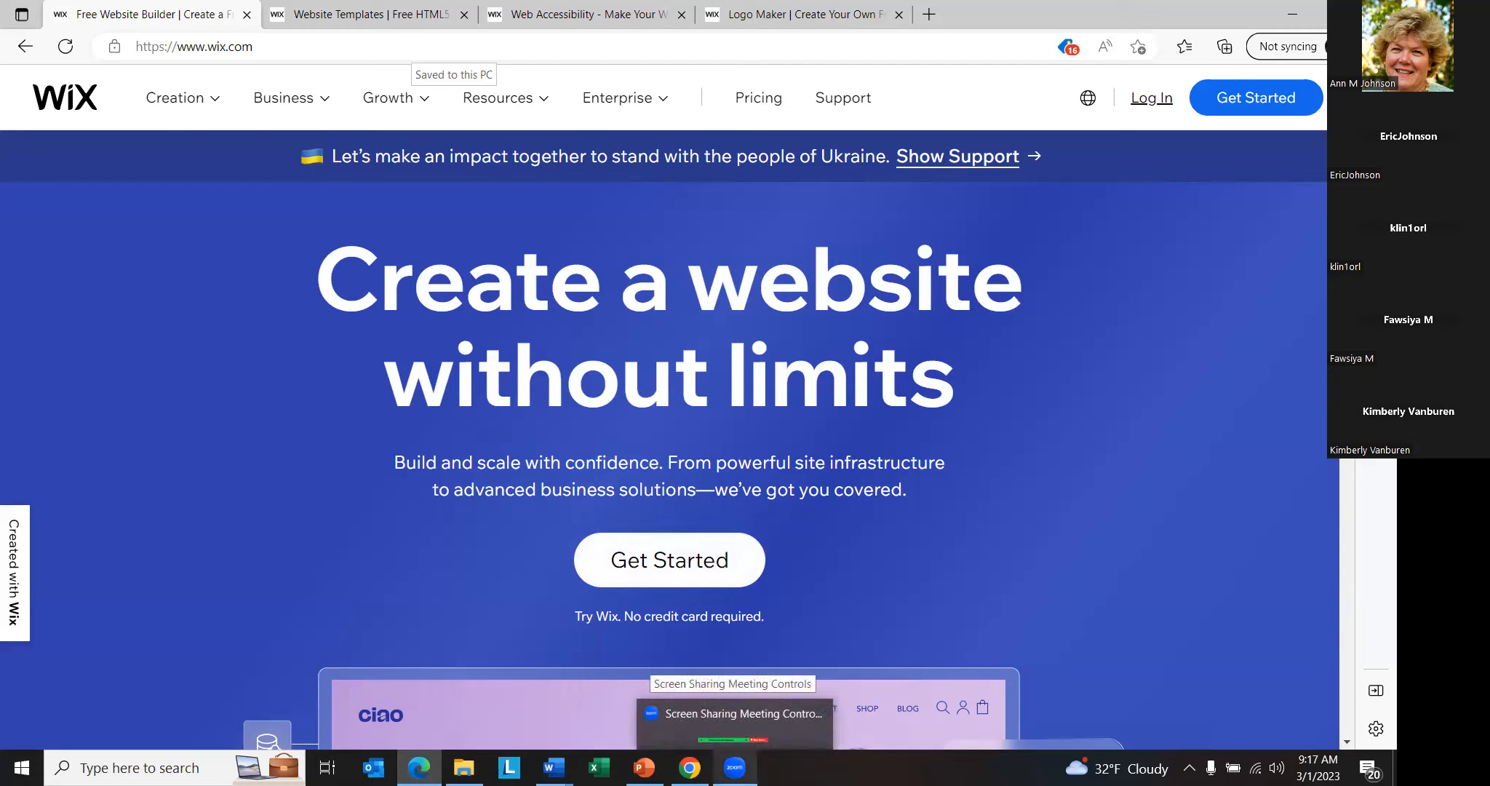
mouse_move(554, 768)
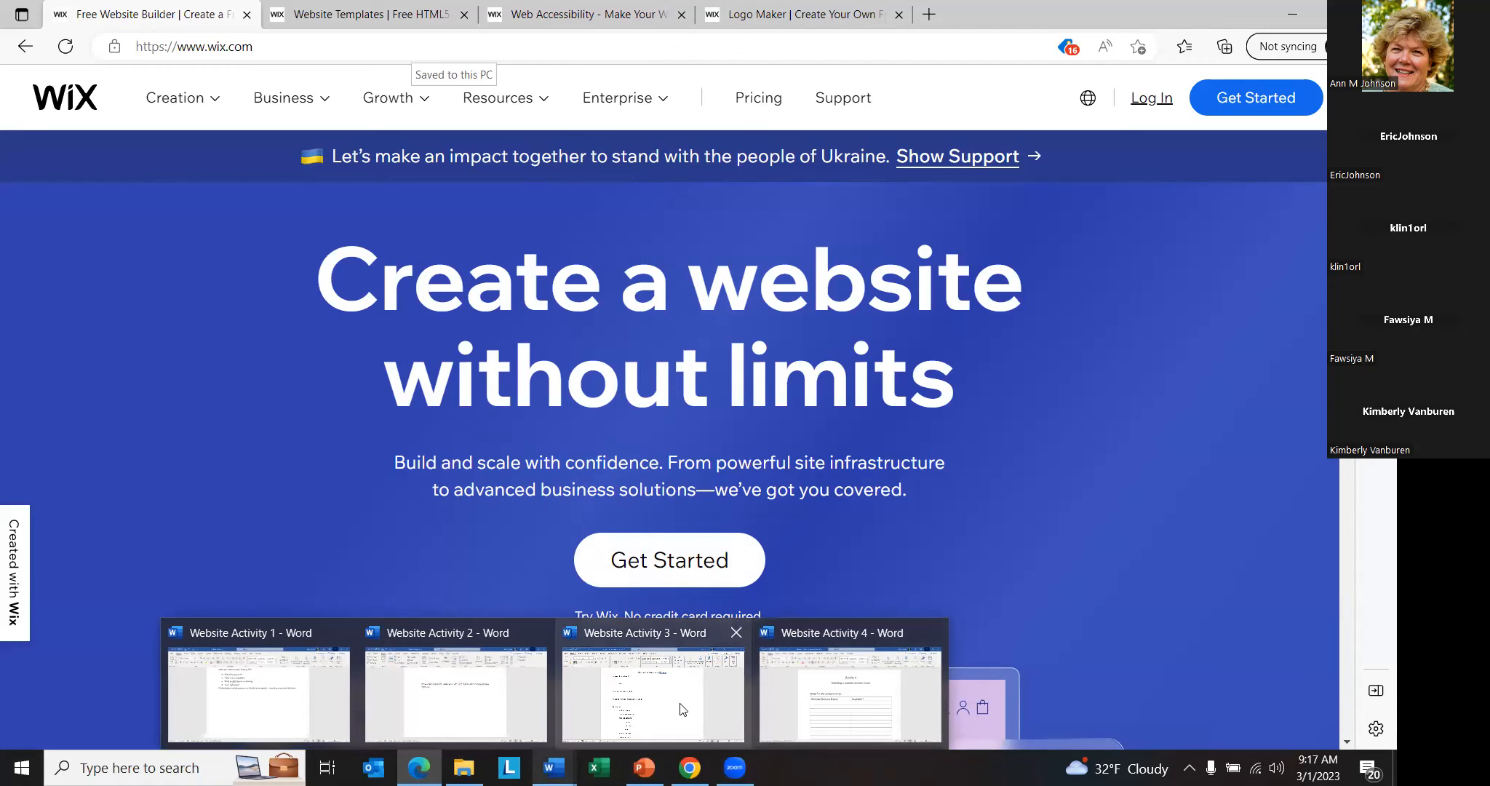
click(683, 710)
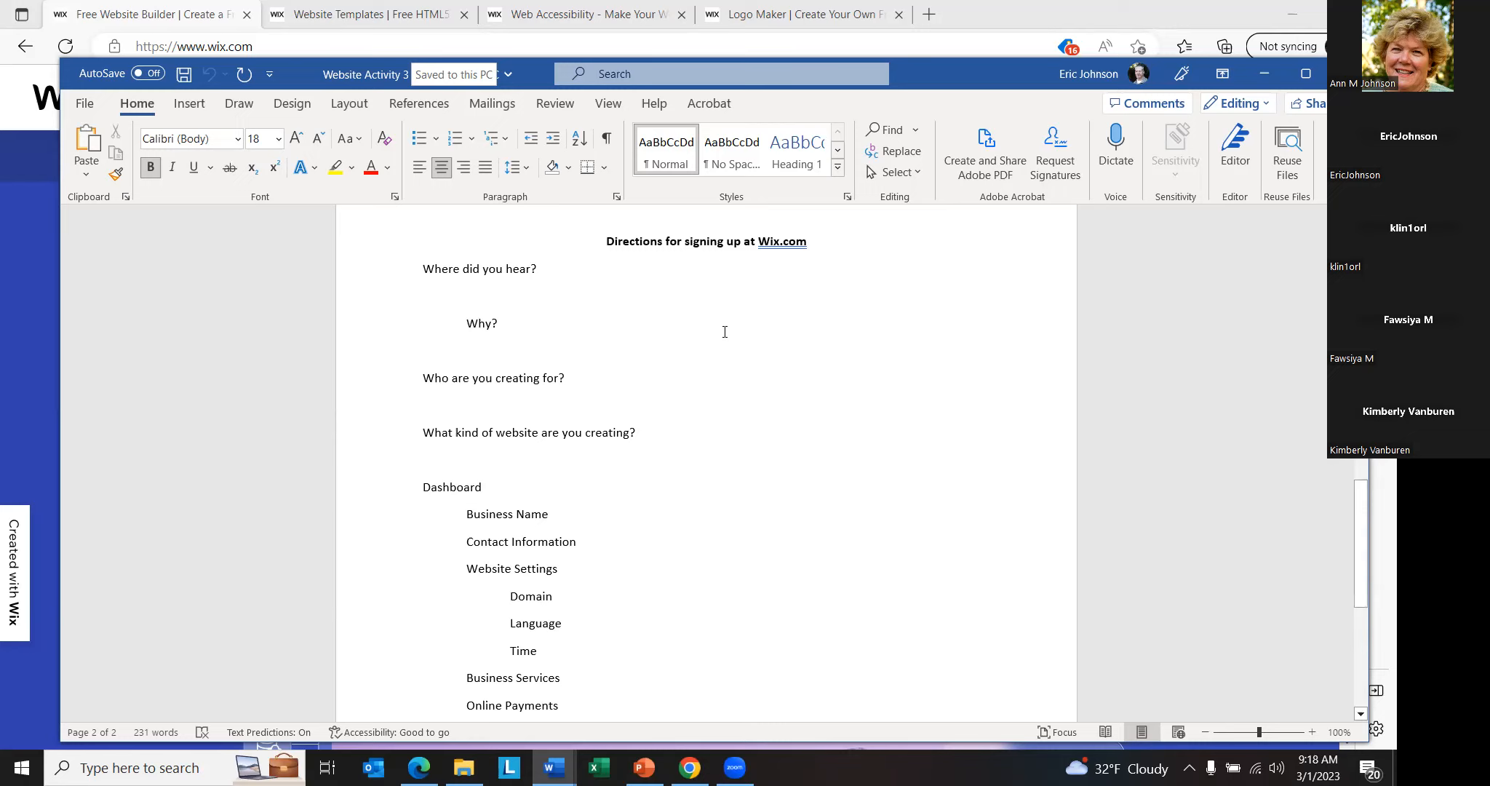
click(16, 281)
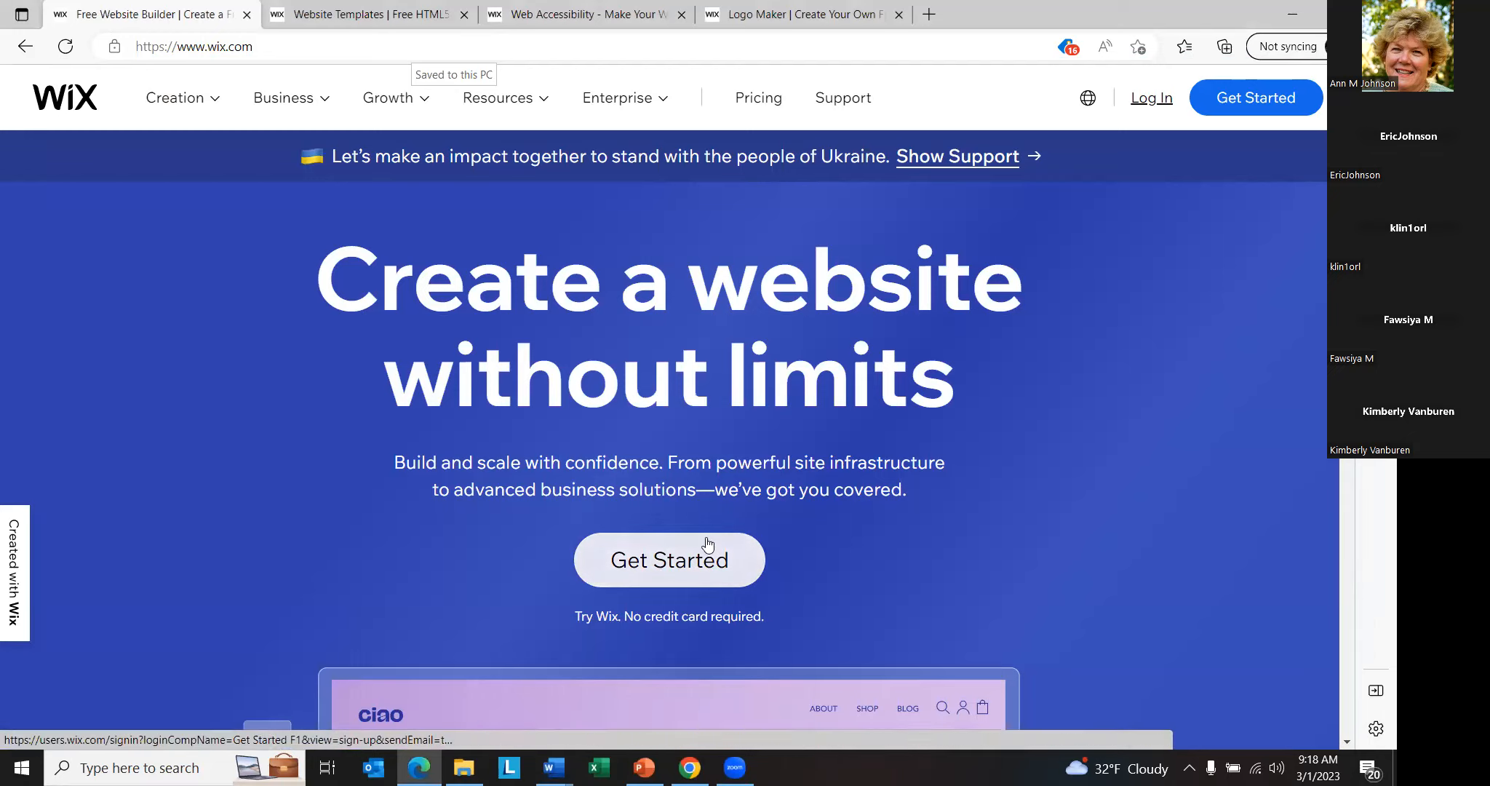
click(662, 572)
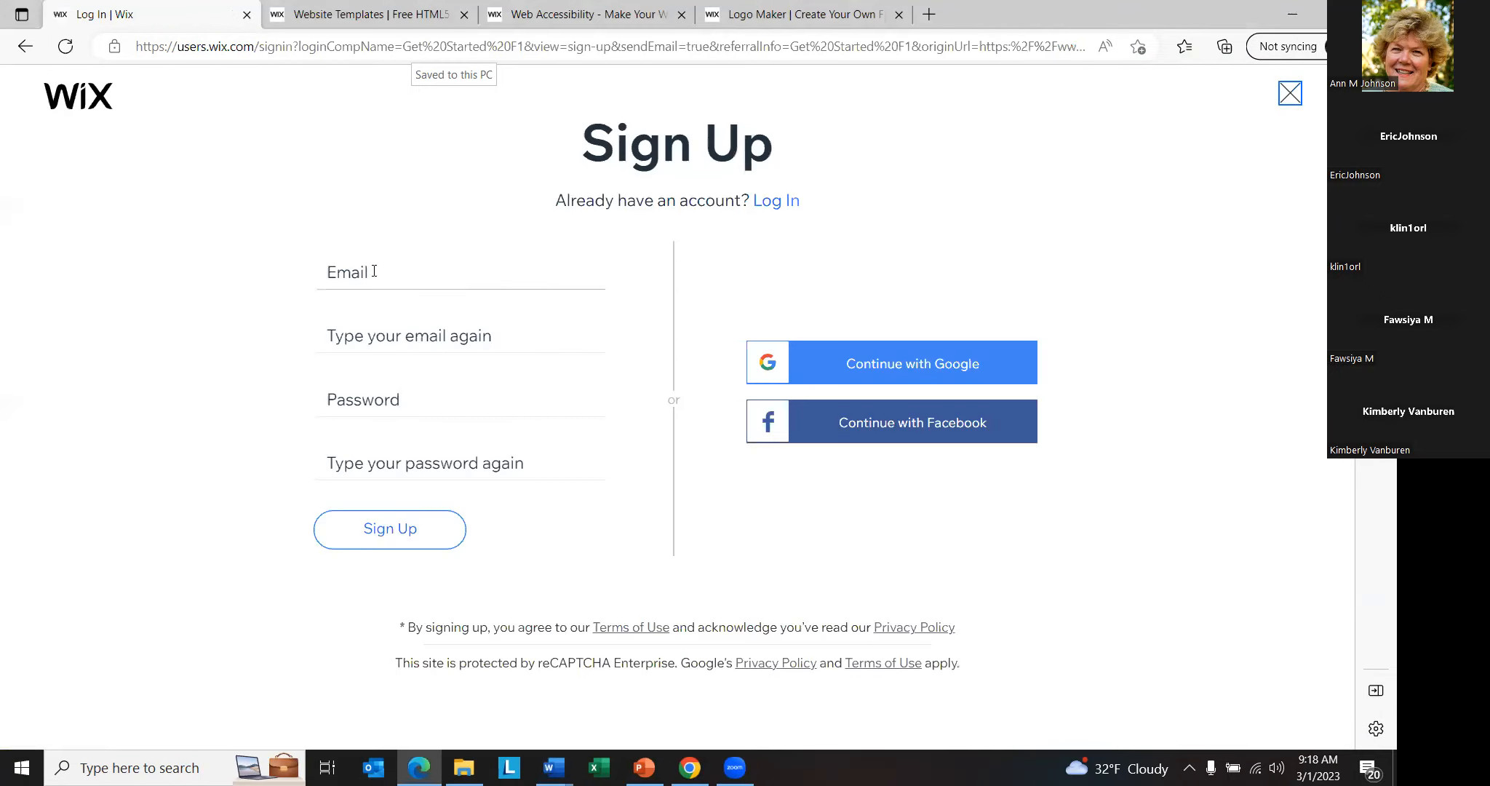
click(532, 333)
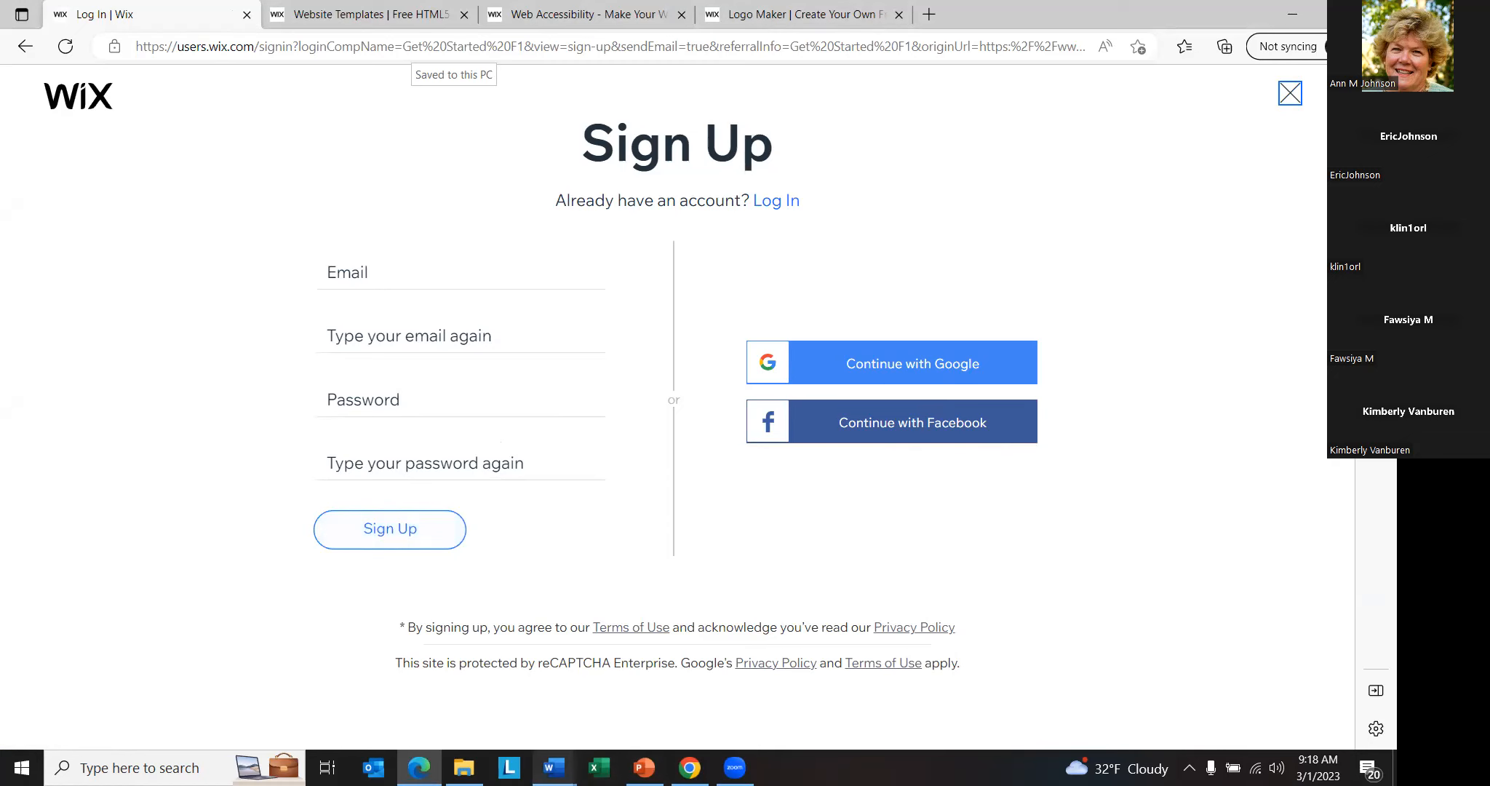
mouse_move(554, 767)
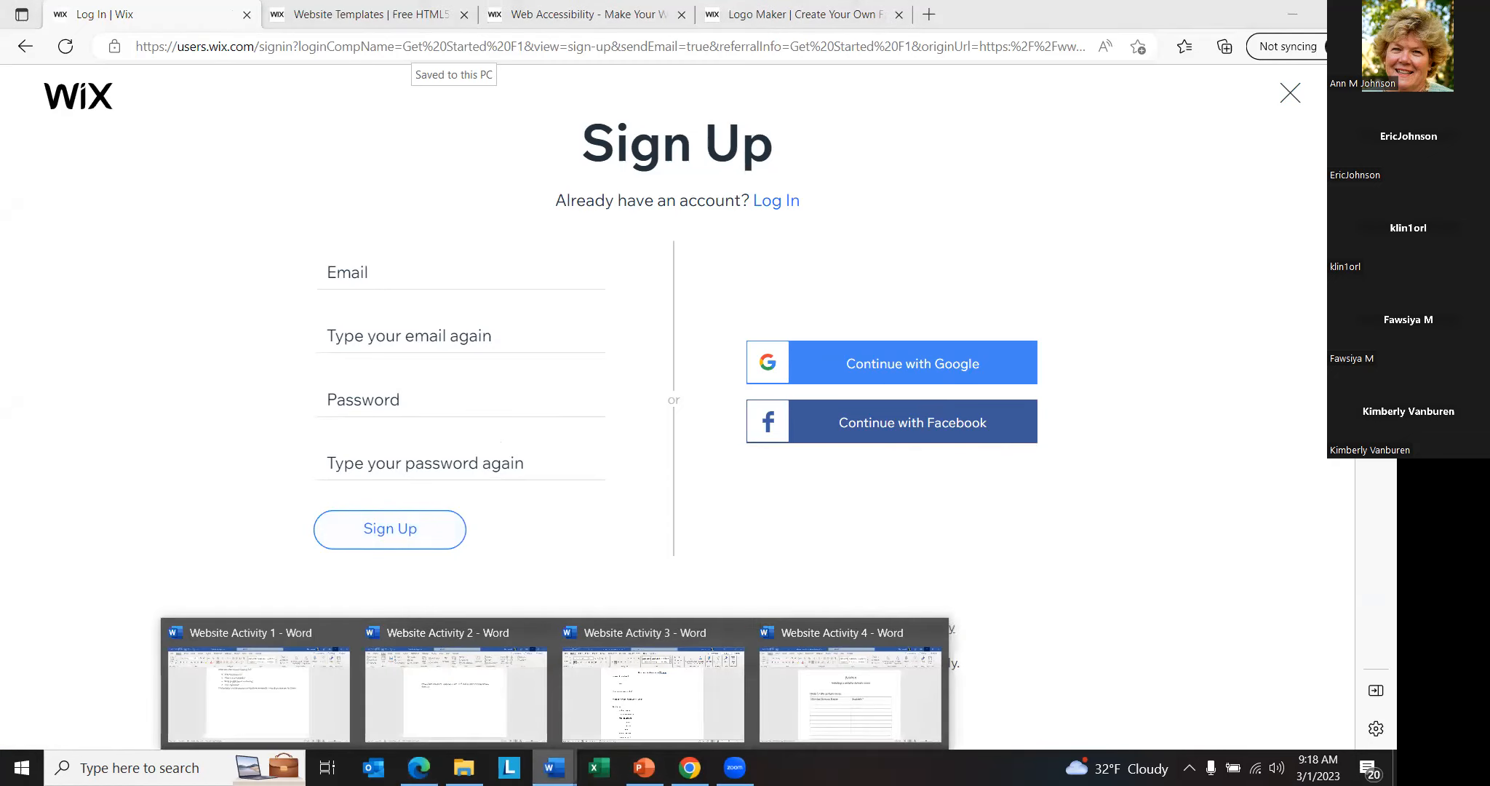
click(646, 699)
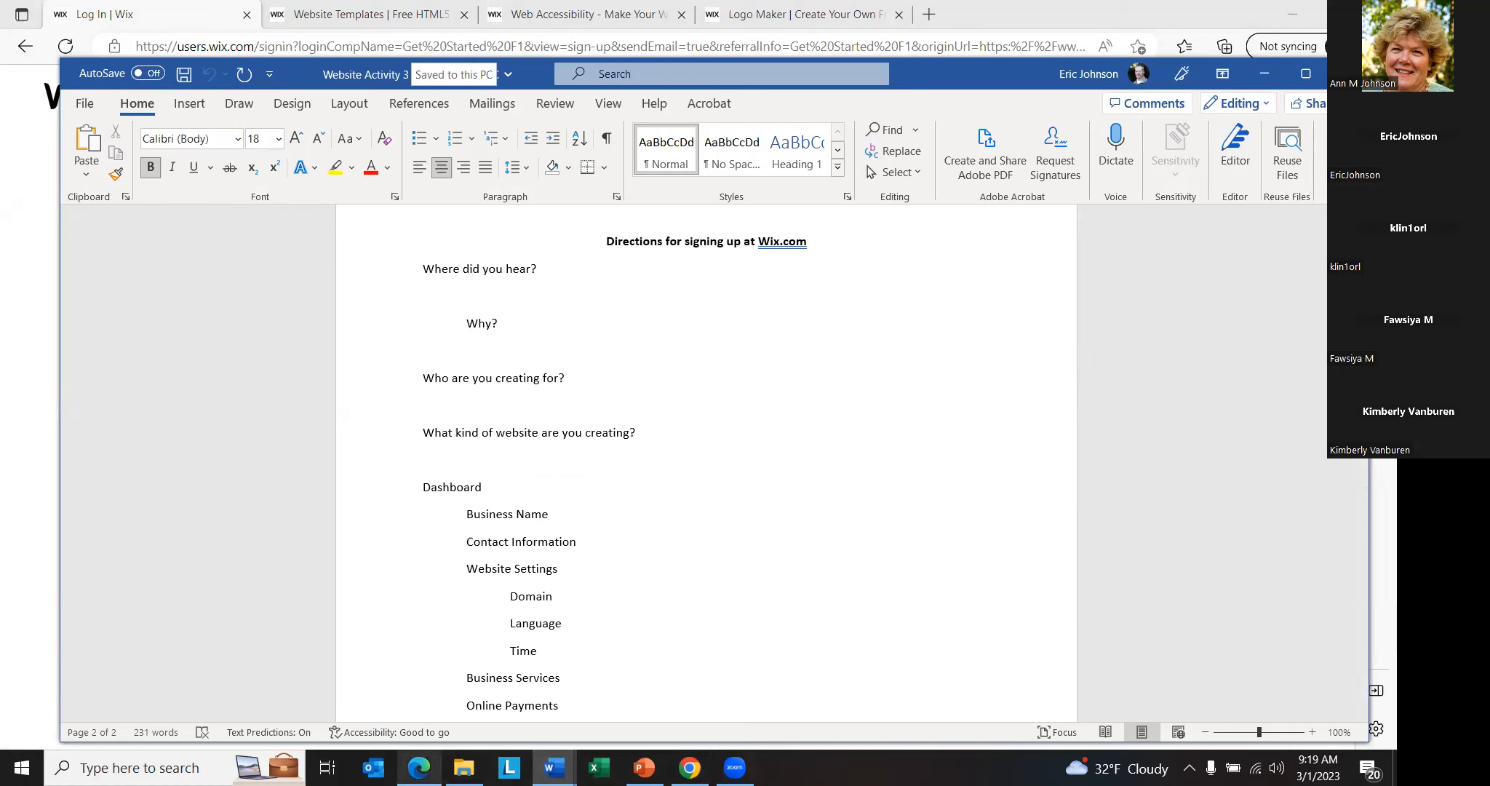
- Switch to Wix in Chrome, open the dashboard of the unpublished My Site, and dismiss the Confirm Your Email notice
click(689, 767)
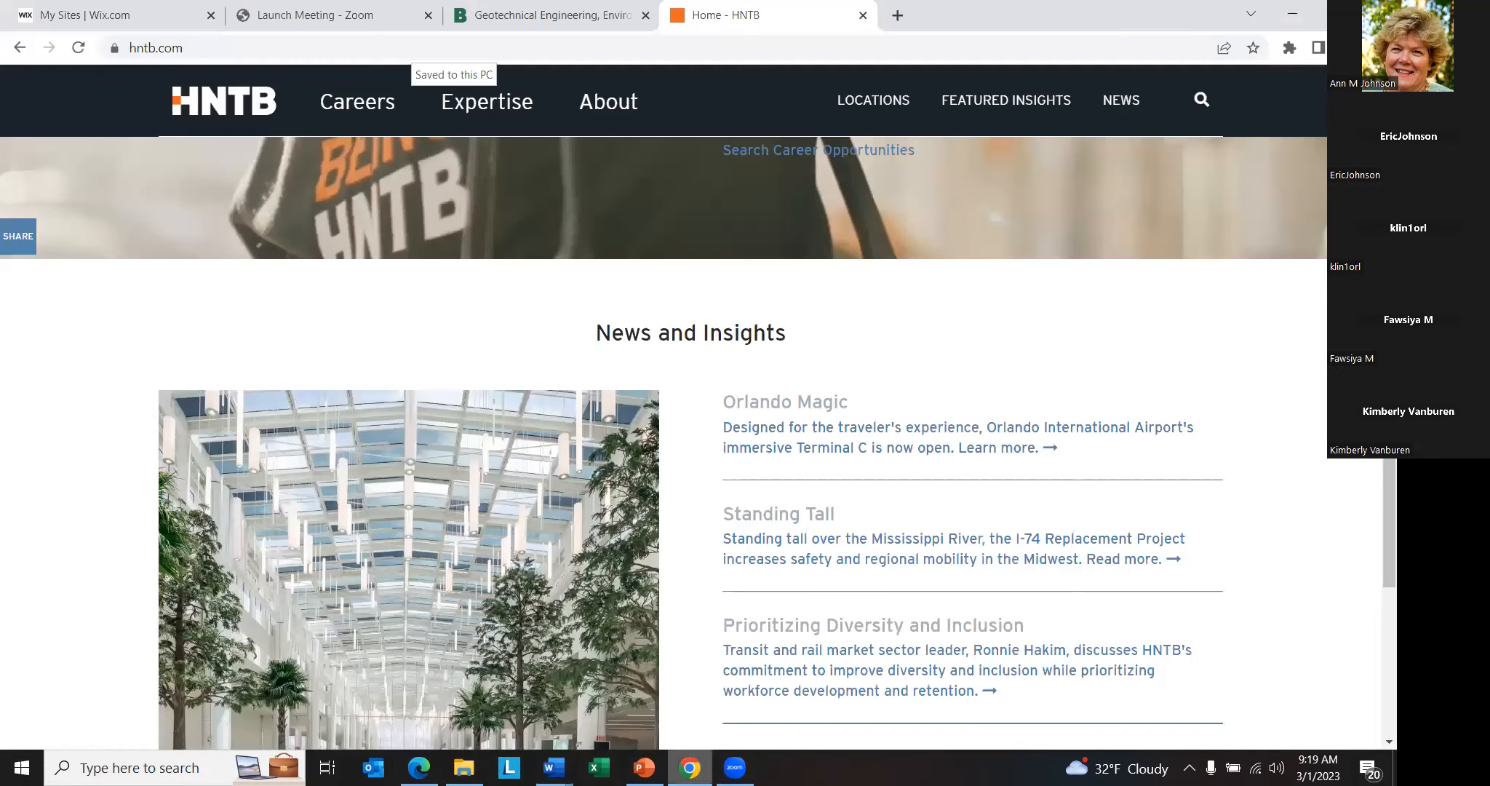
click(102, 13)
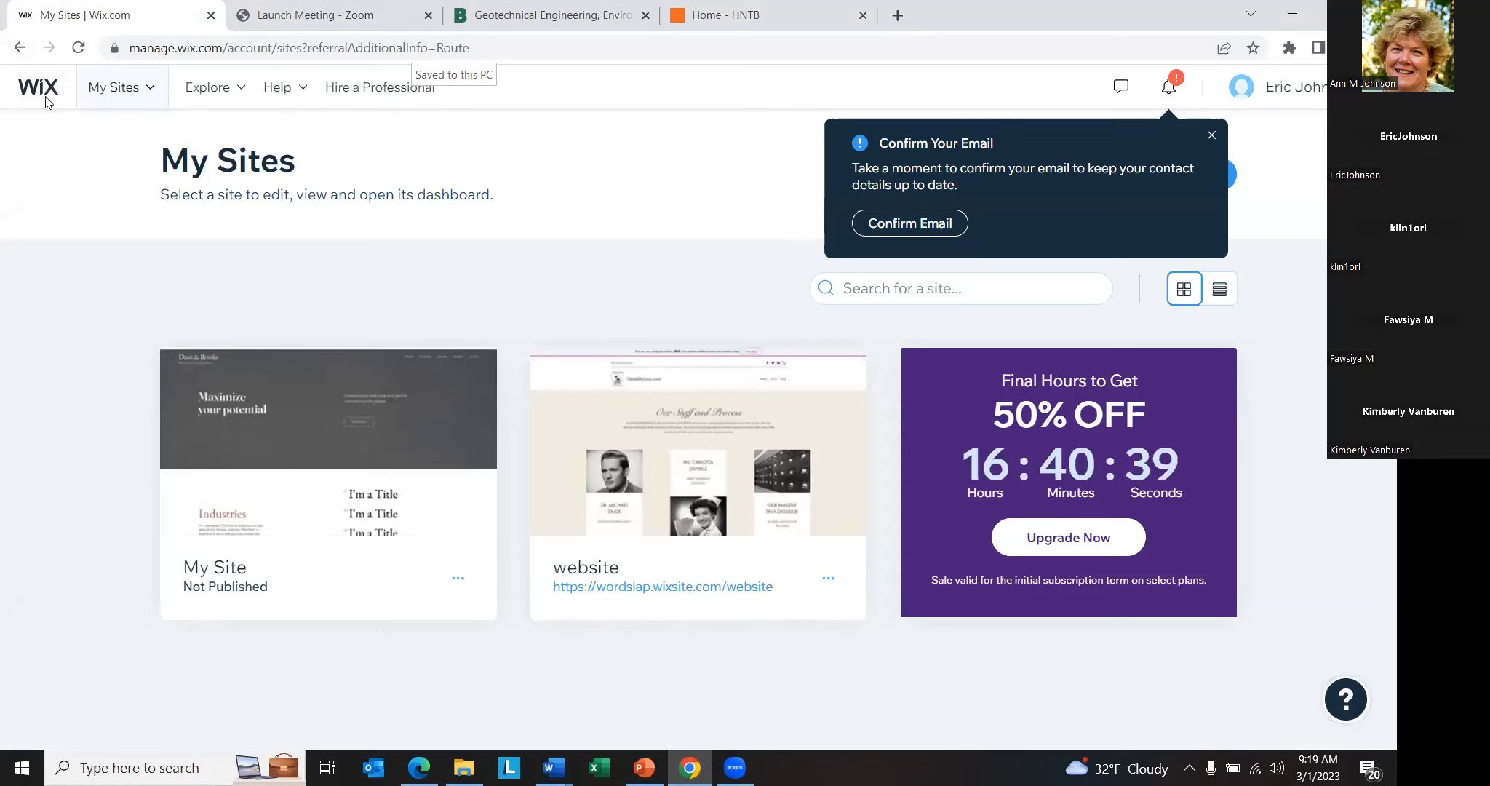
mouse_move(121, 88)
click(289, 424)
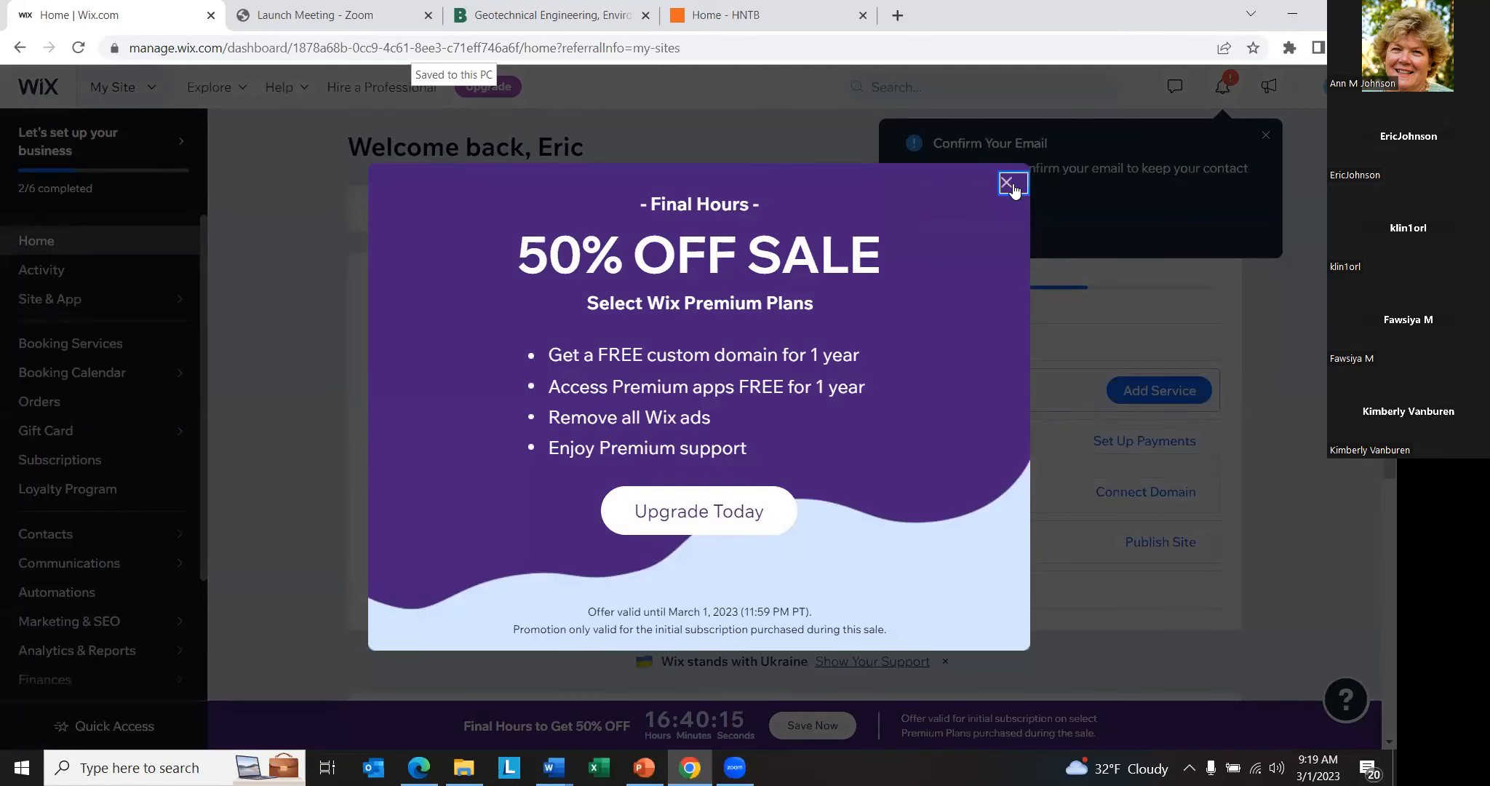
click(1011, 185)
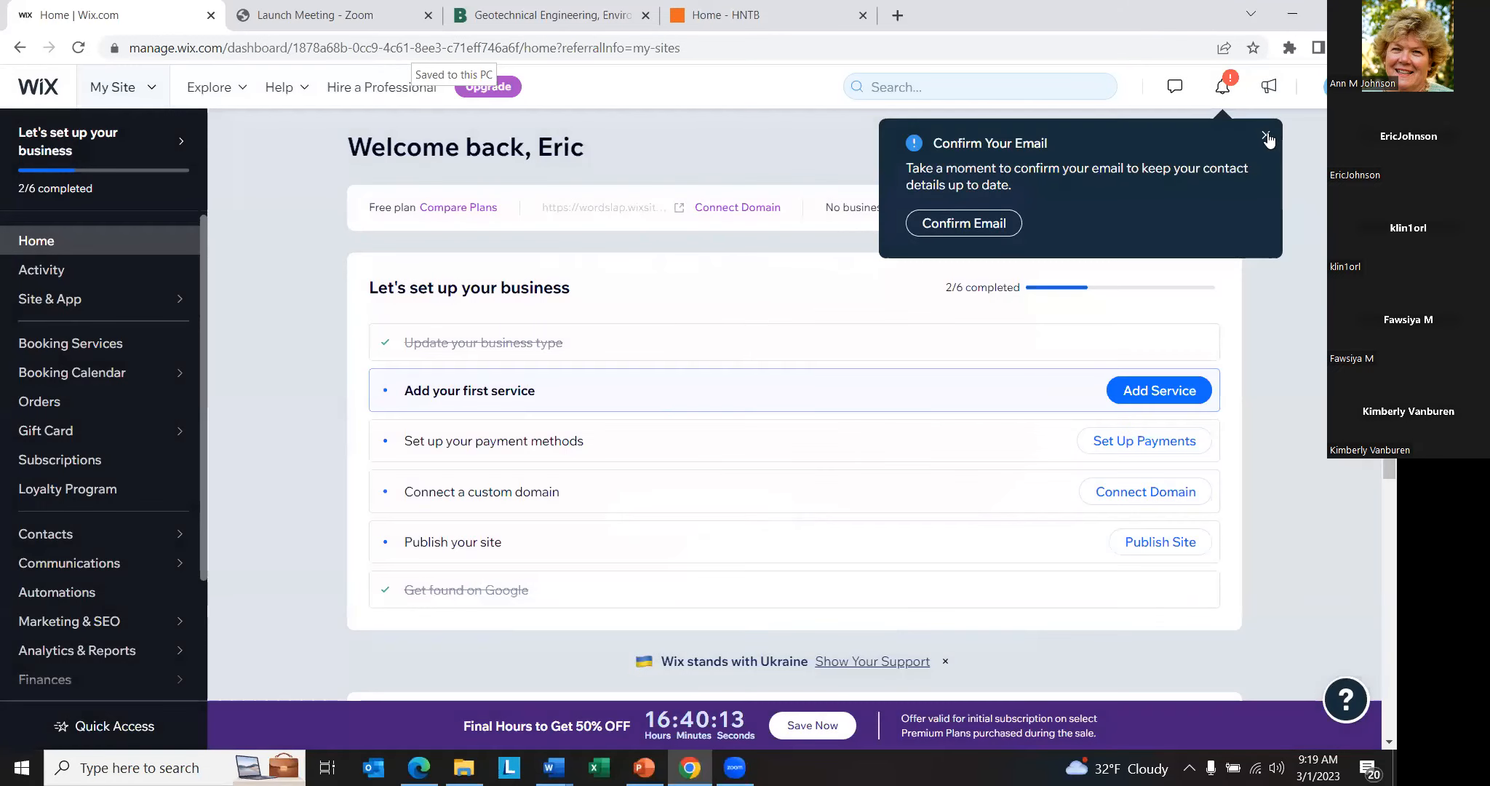
click(1266, 137)
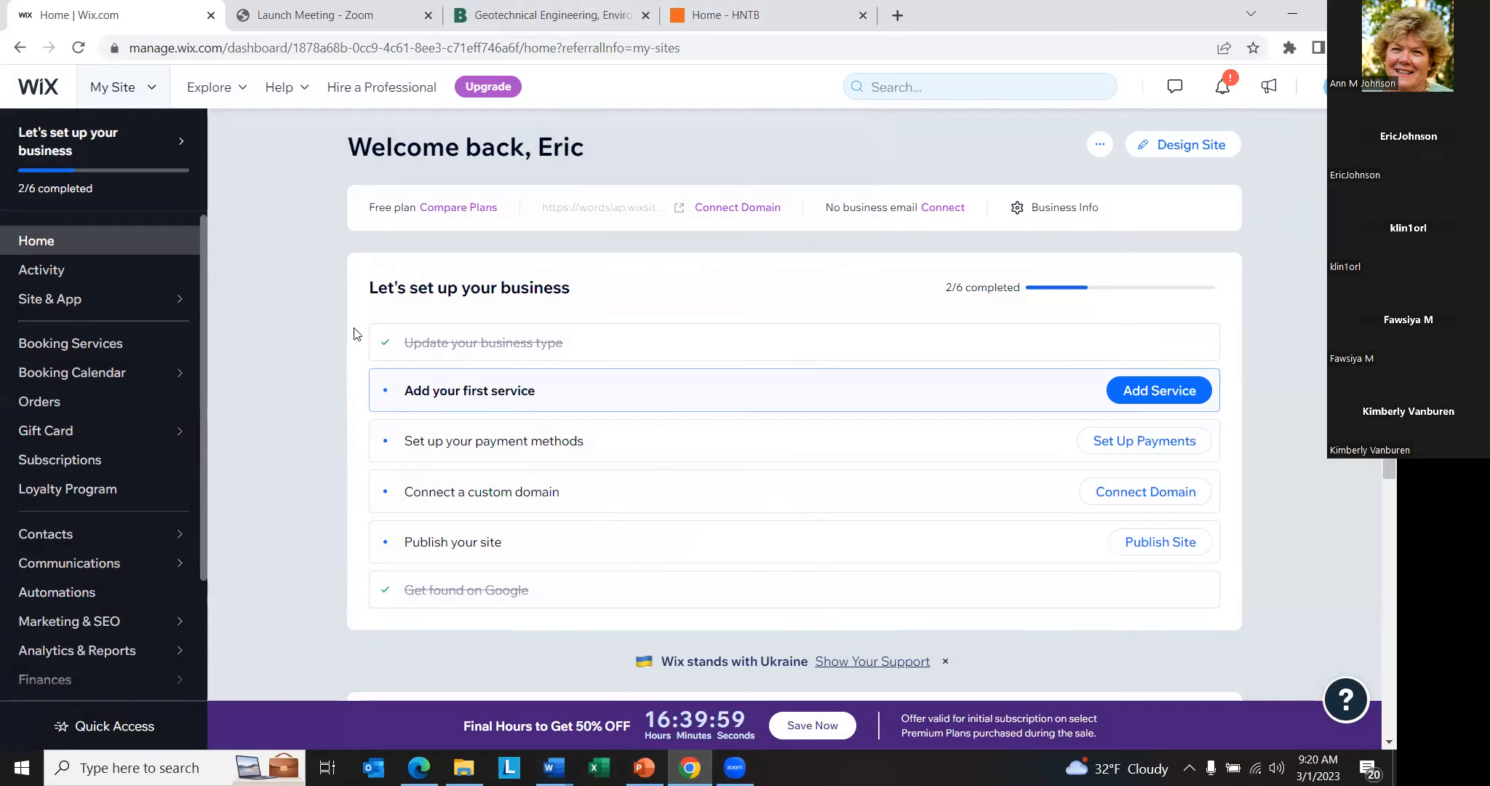
- Review the site's business type and save it as Engineering Consulting Agency
click(498, 350)
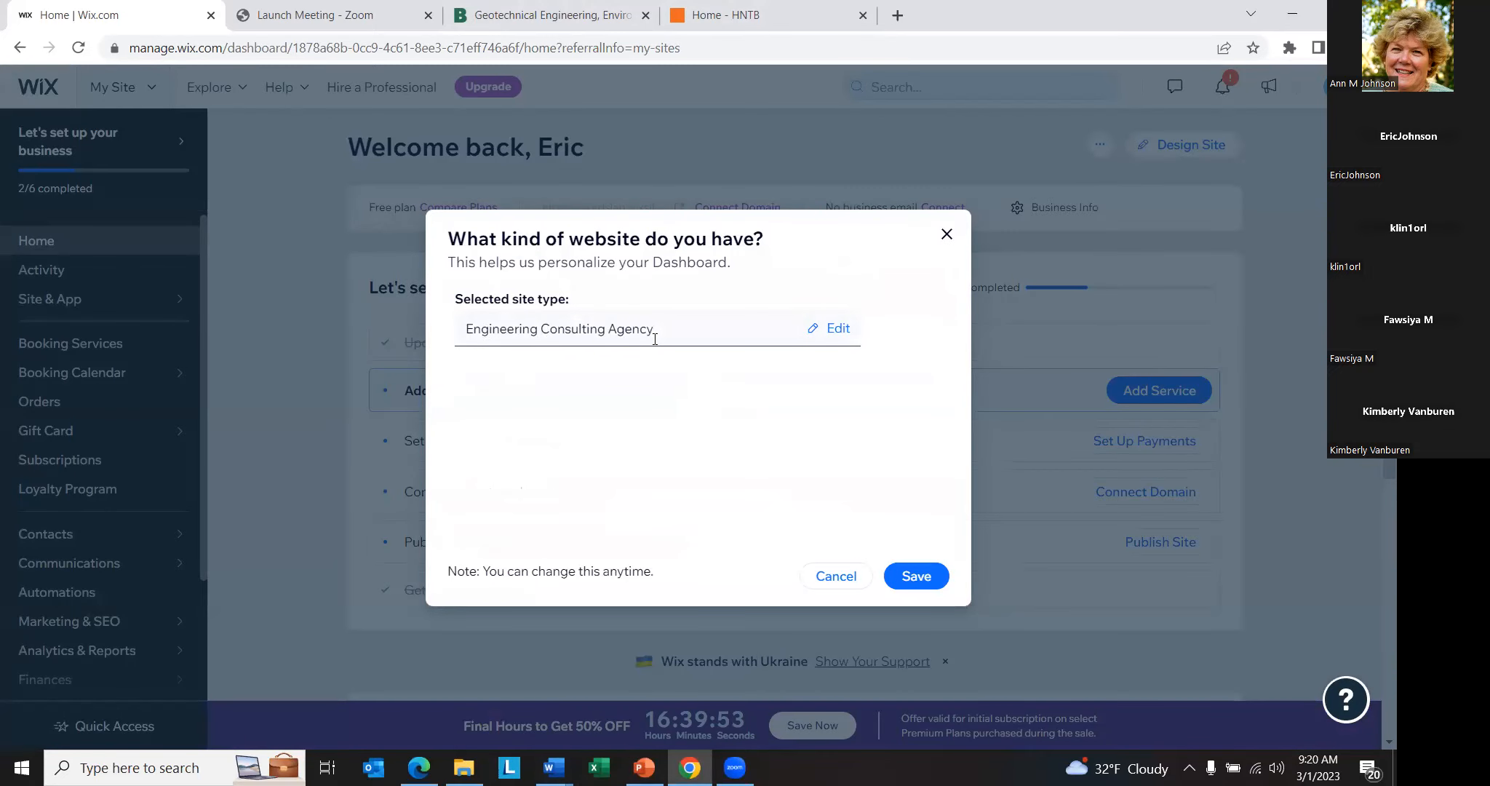
click(906, 576)
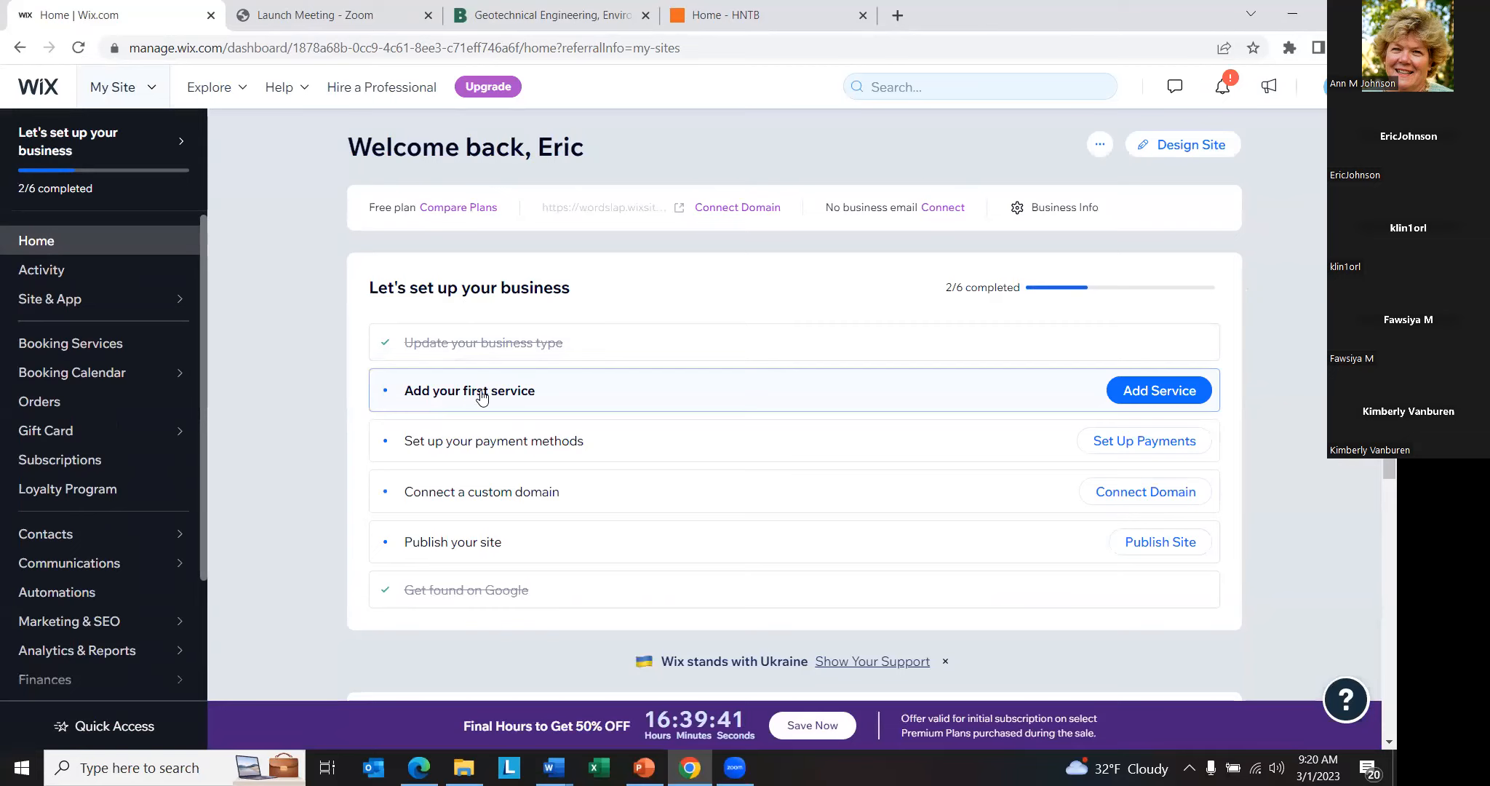
- Examine the appointment, class and course templates offered for adding the first service to the engineering consulting site
click(1172, 393)
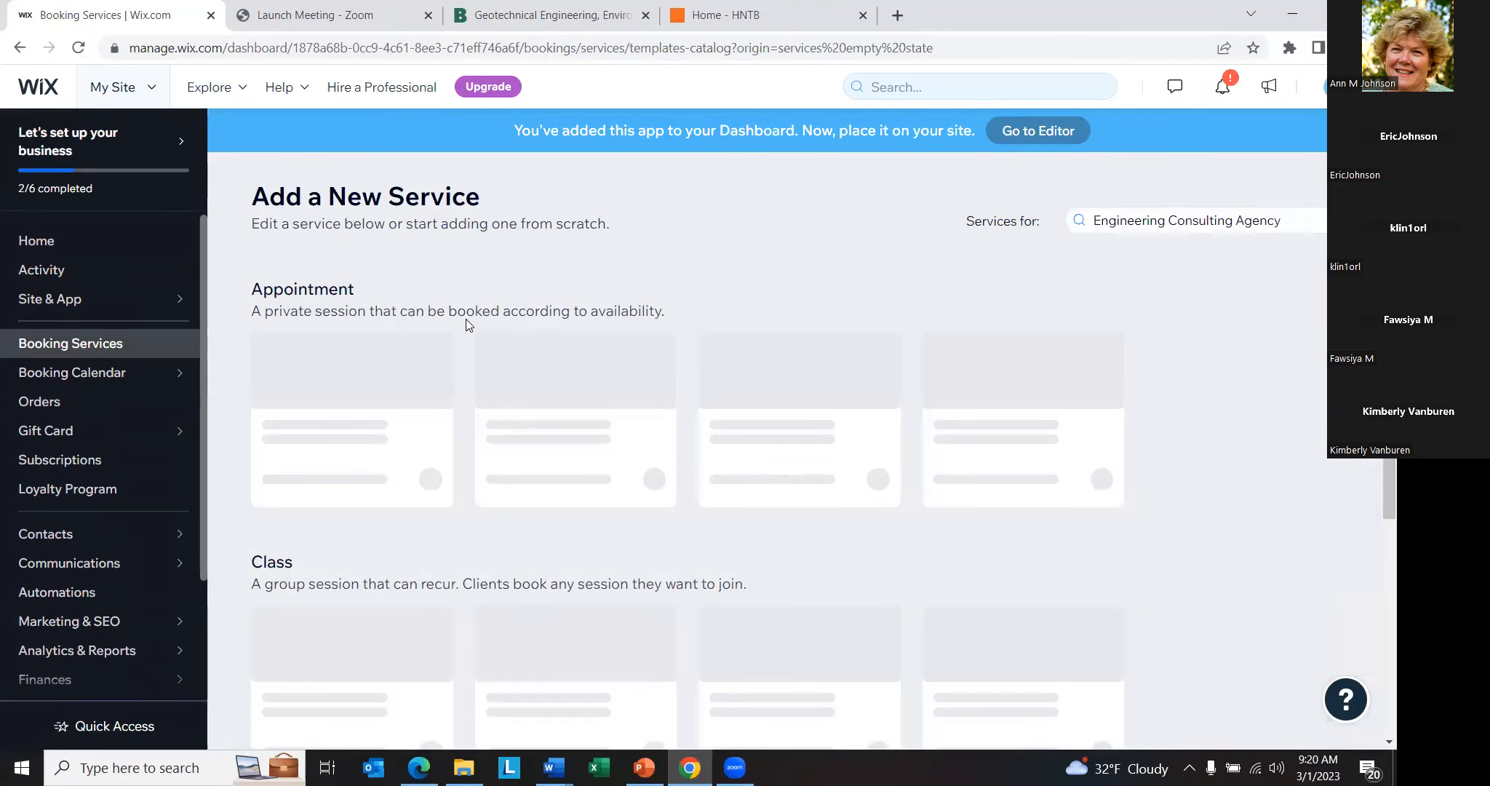
scroll(510, 433, down, 2)
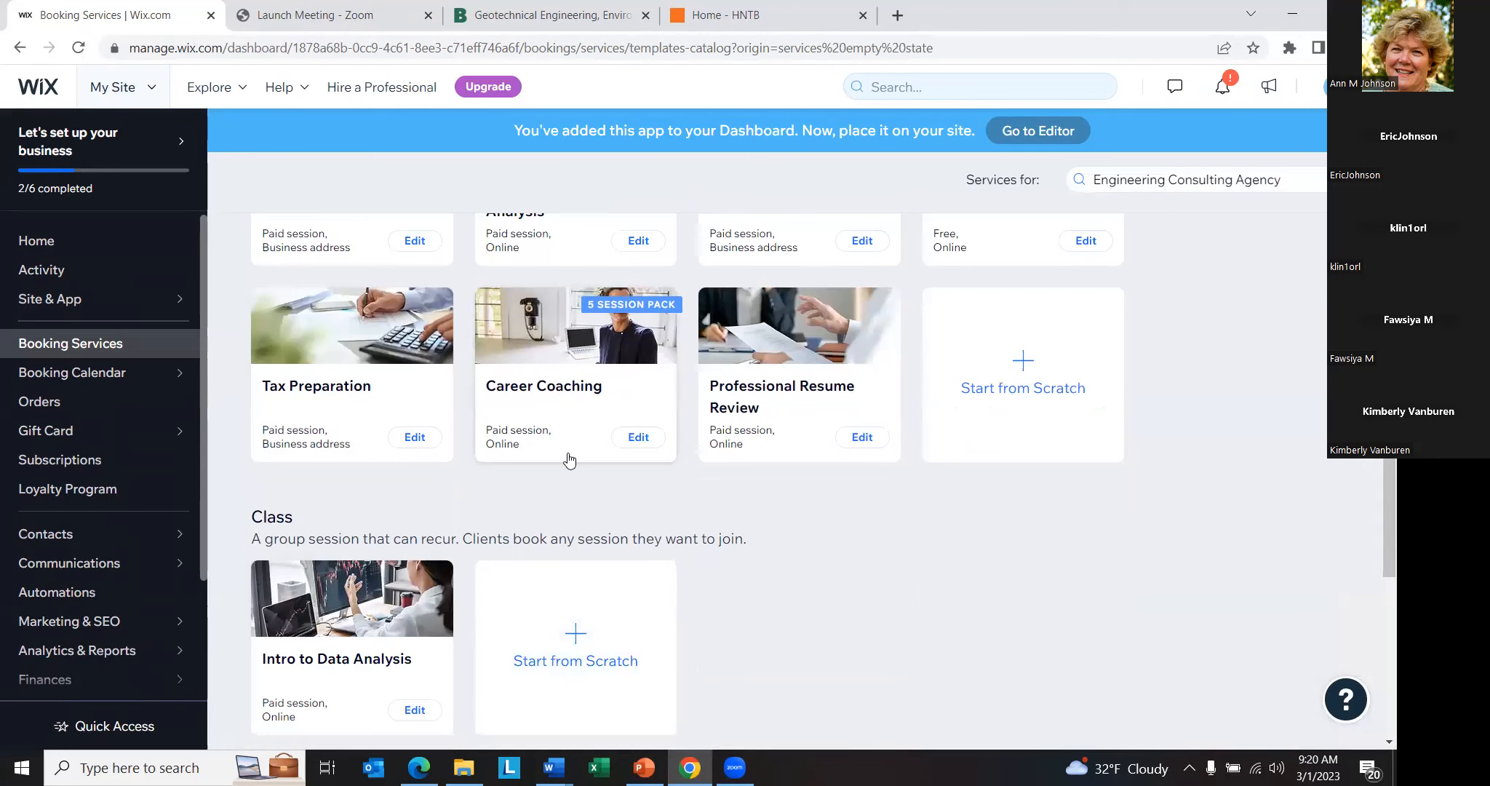
scroll(569, 460, up, 3)
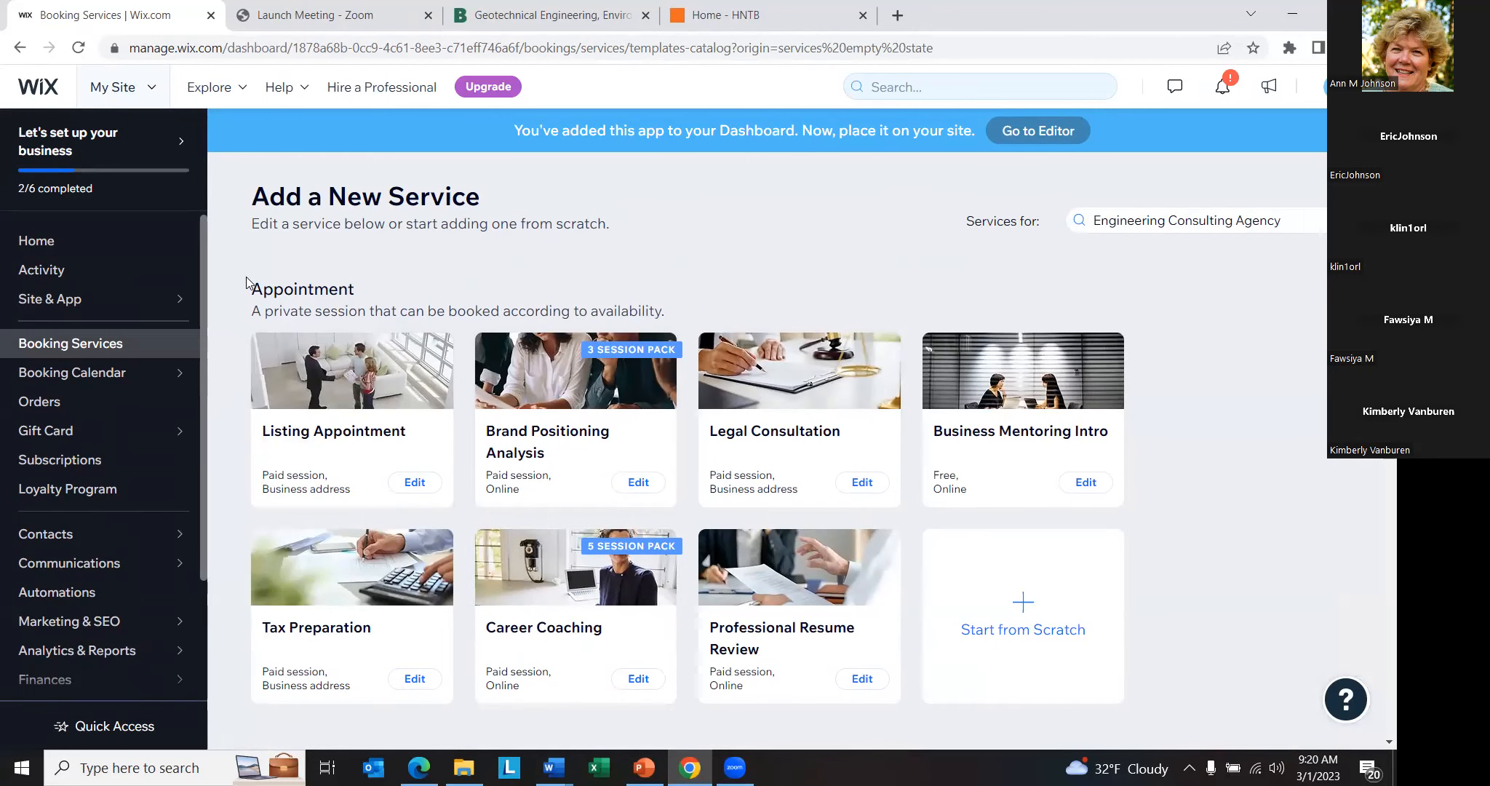
click(40, 246)
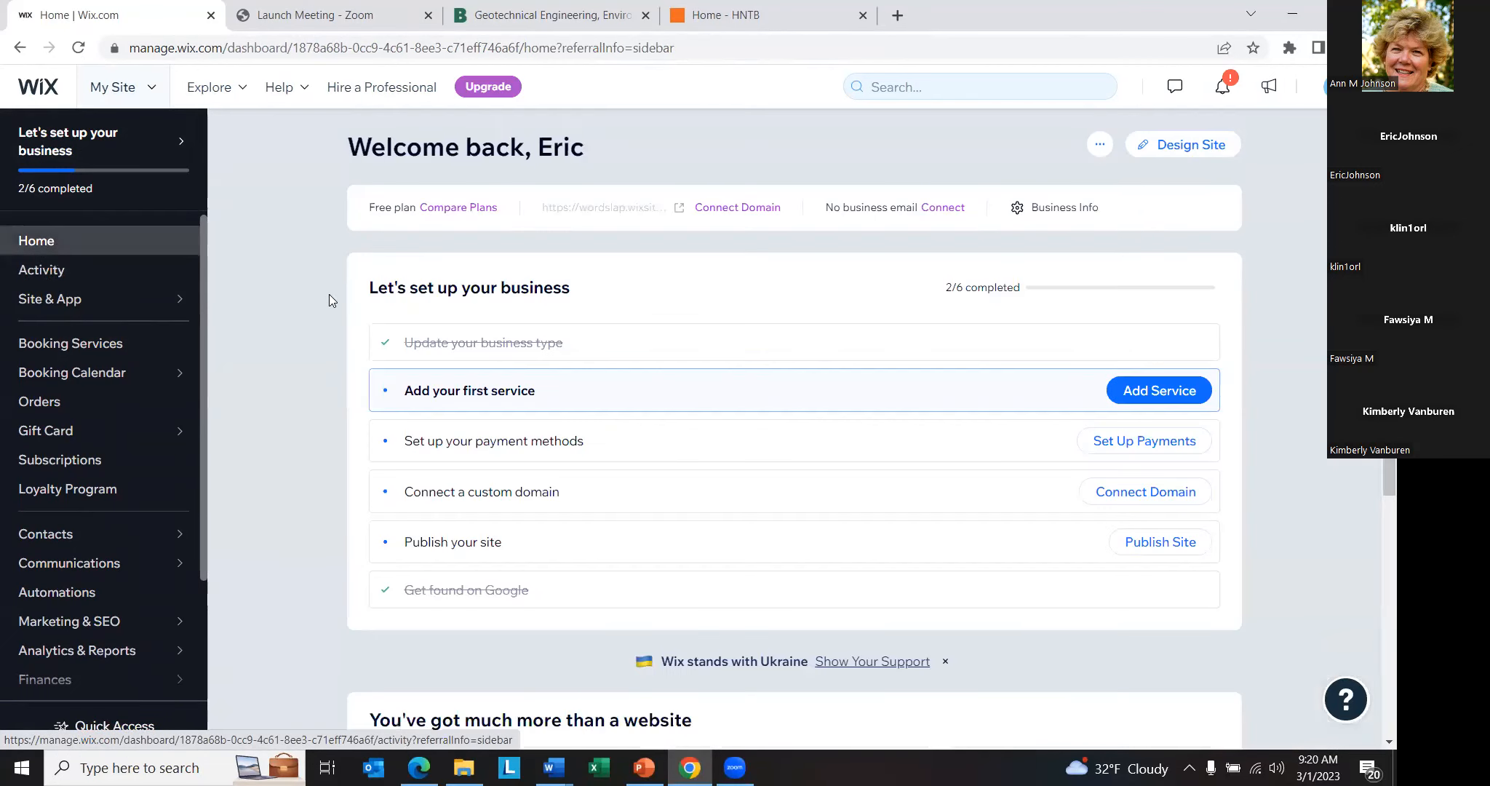
click(644, 394)
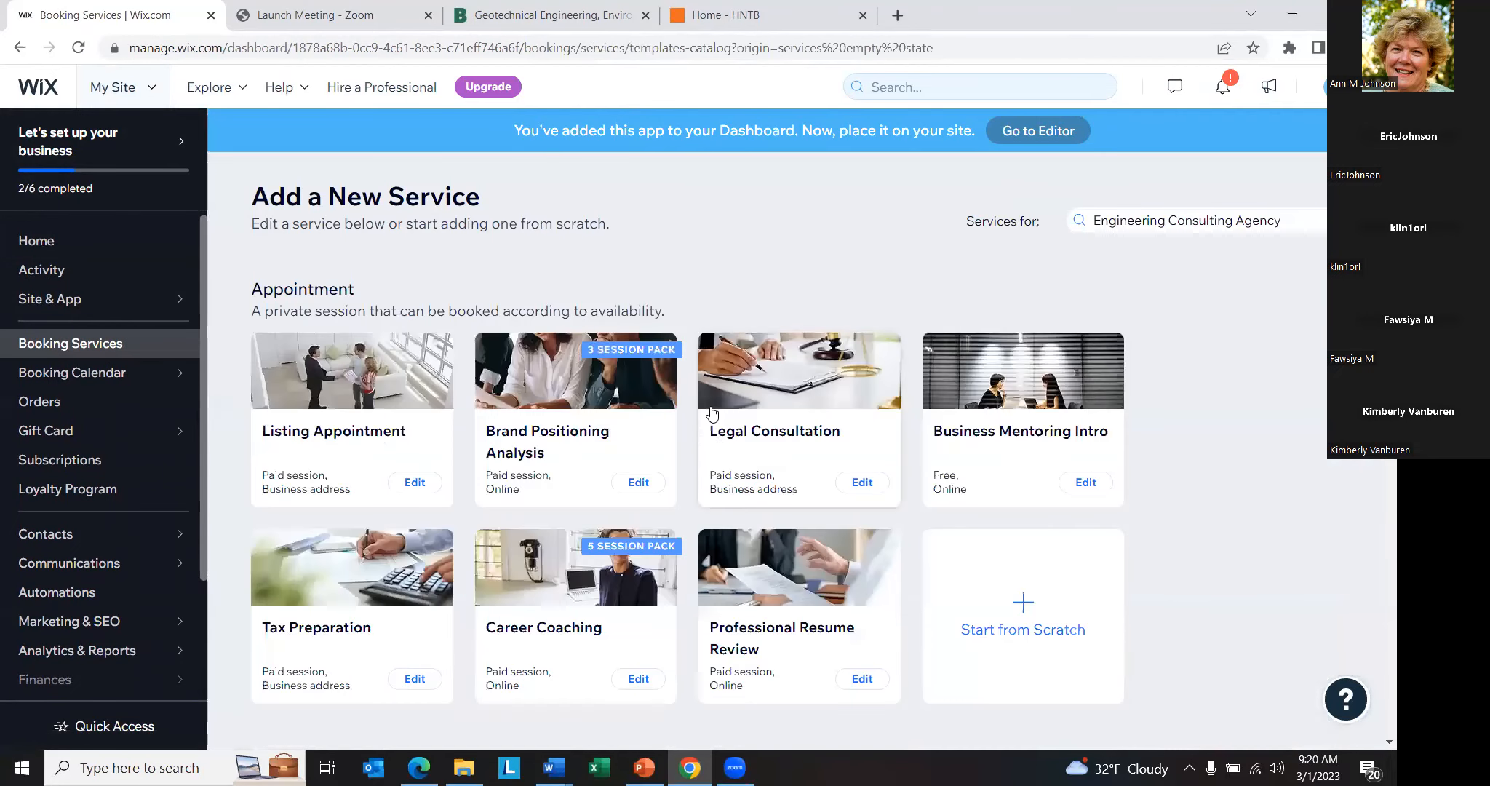
scroll(717, 444, down, 3)
scroll(729, 473, down, 3)
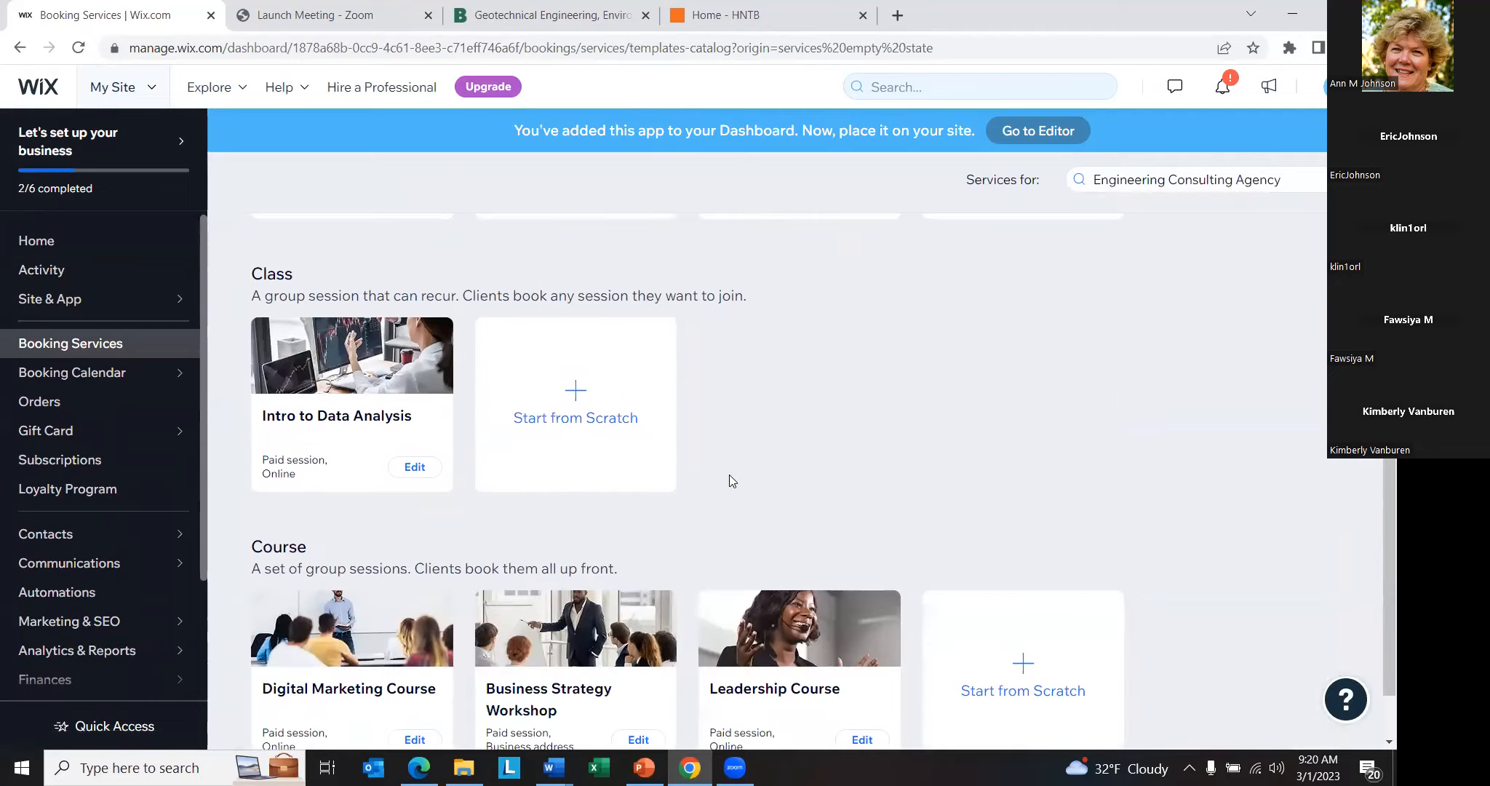
scroll(750, 470, down, 2)
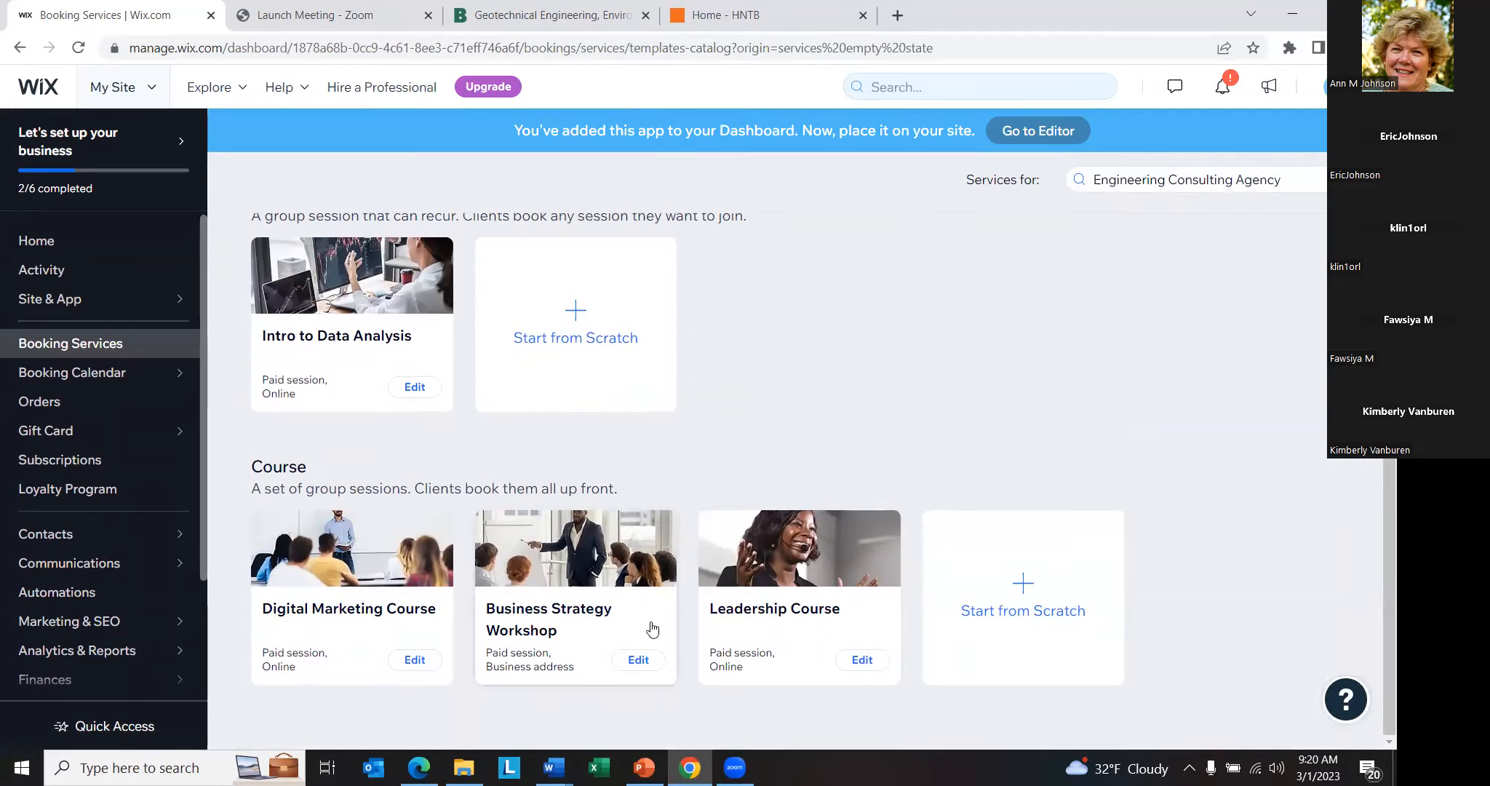
scroll(958, 535, up, 2)
scroll(950, 528, up, 6)
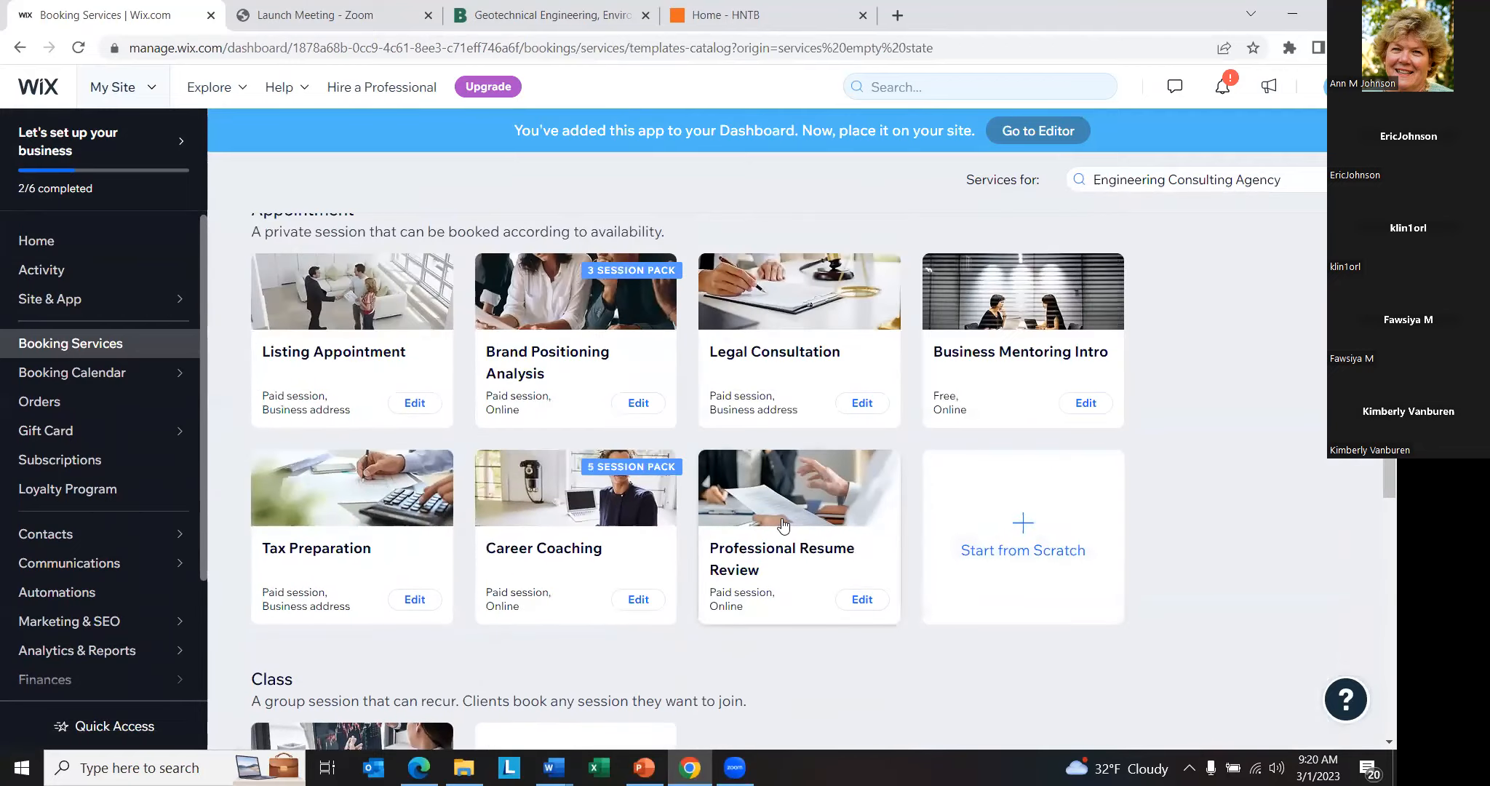
scroll(772, 441, up, 2)
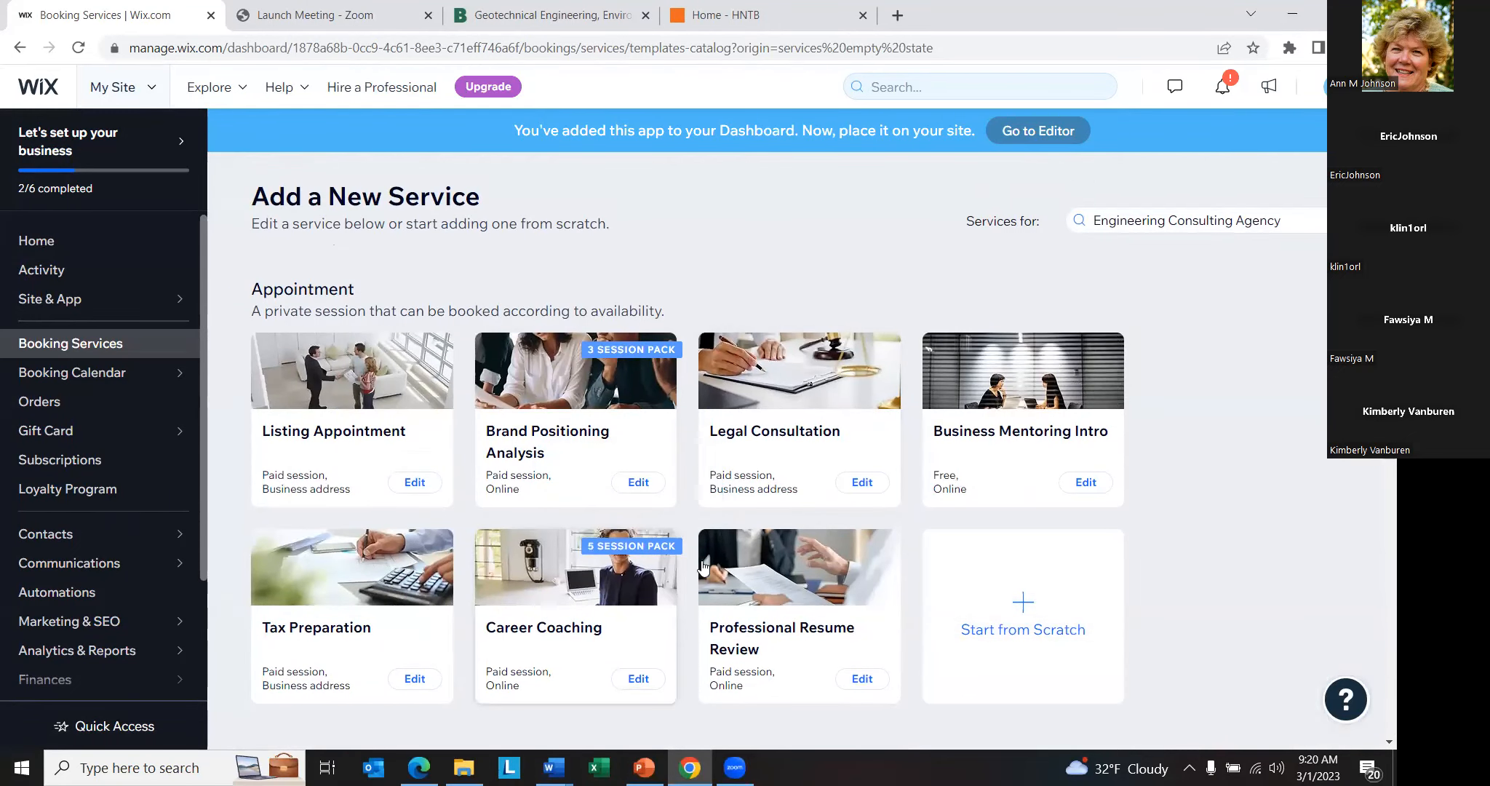
- Open the payment methods setup from the dashboard home, dismiss the business location prompt, and review the available payment providers
click(47, 243)
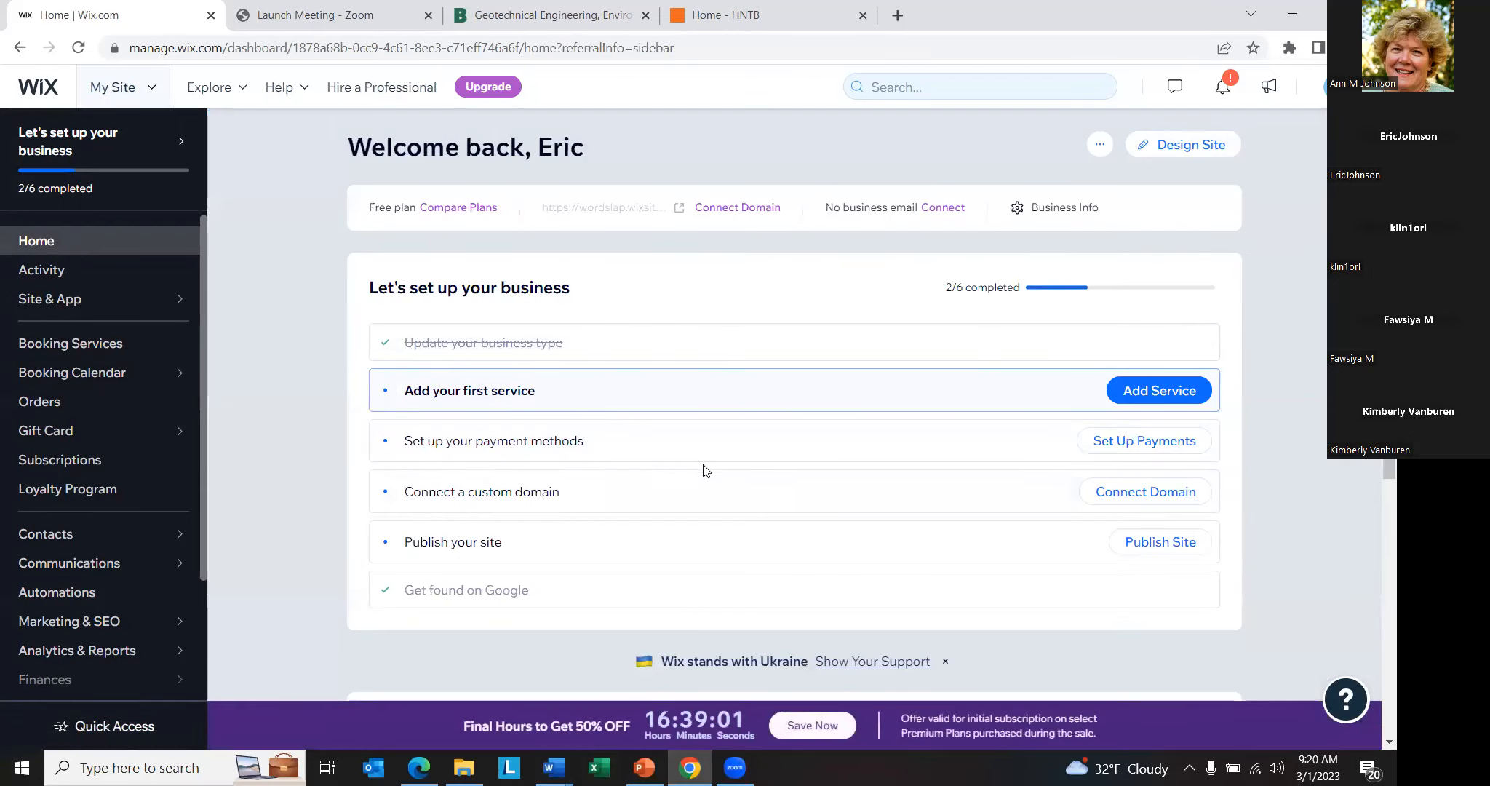
click(628, 446)
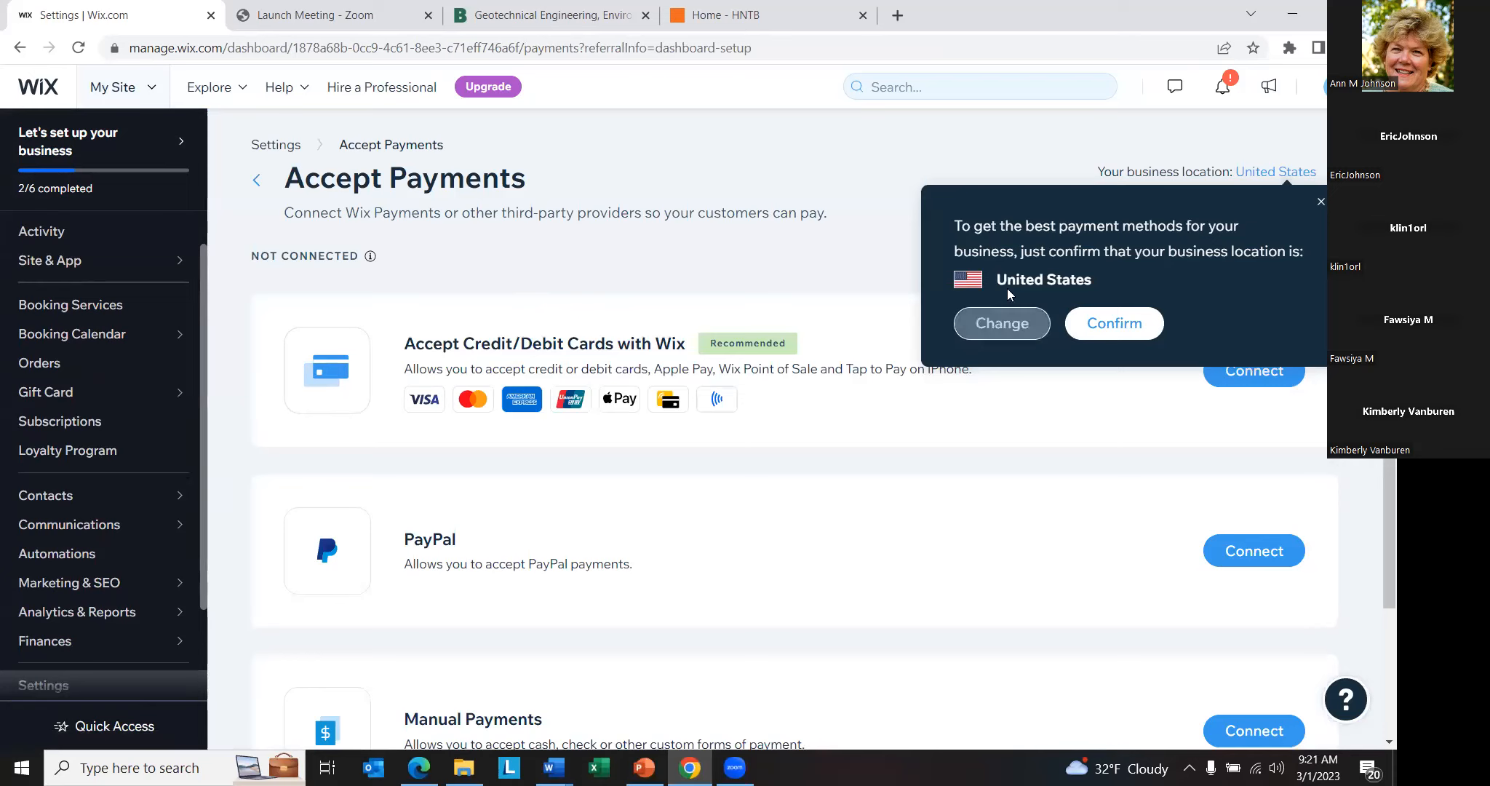
click(1324, 204)
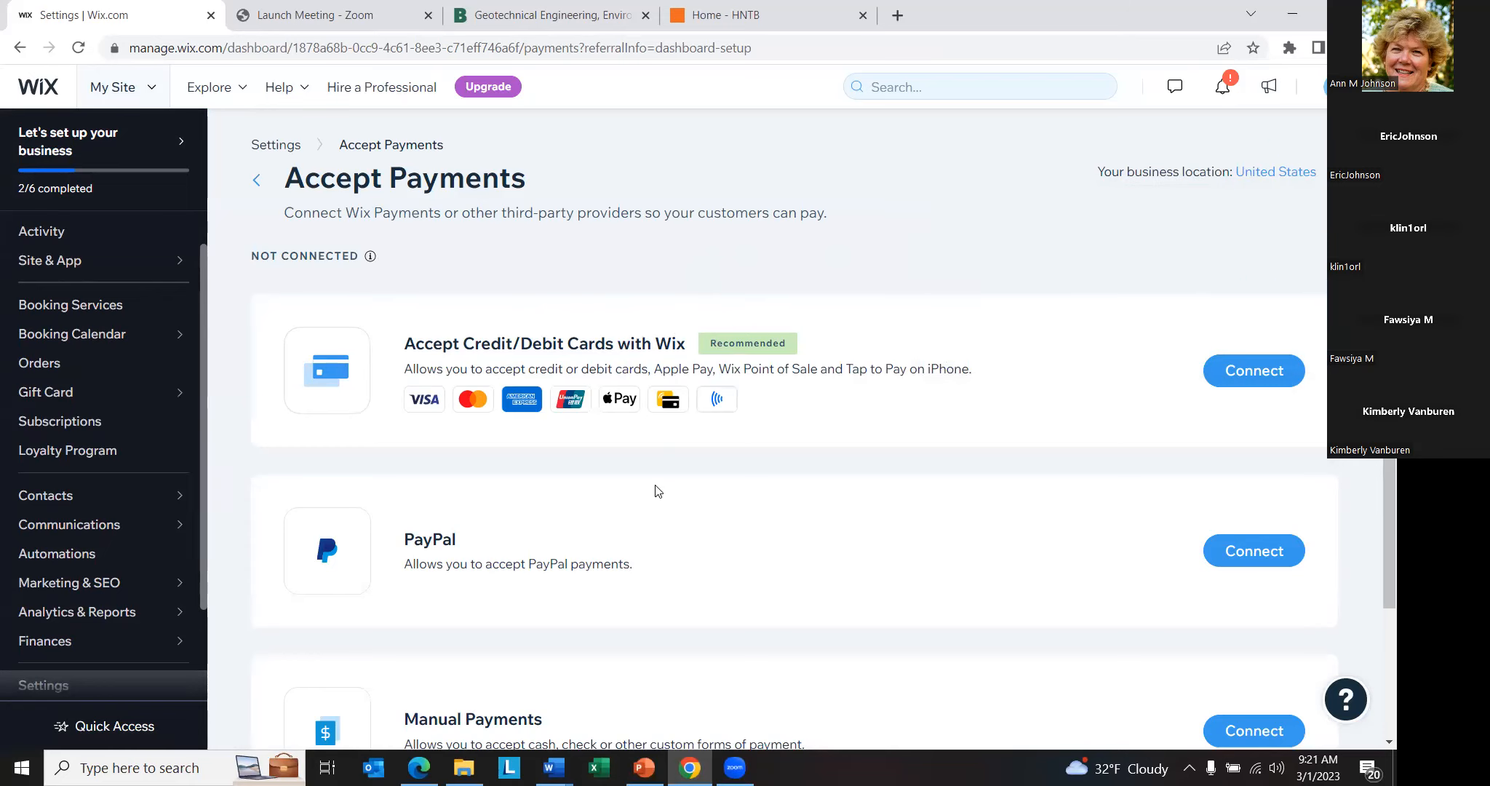
scroll(618, 473, down, 3)
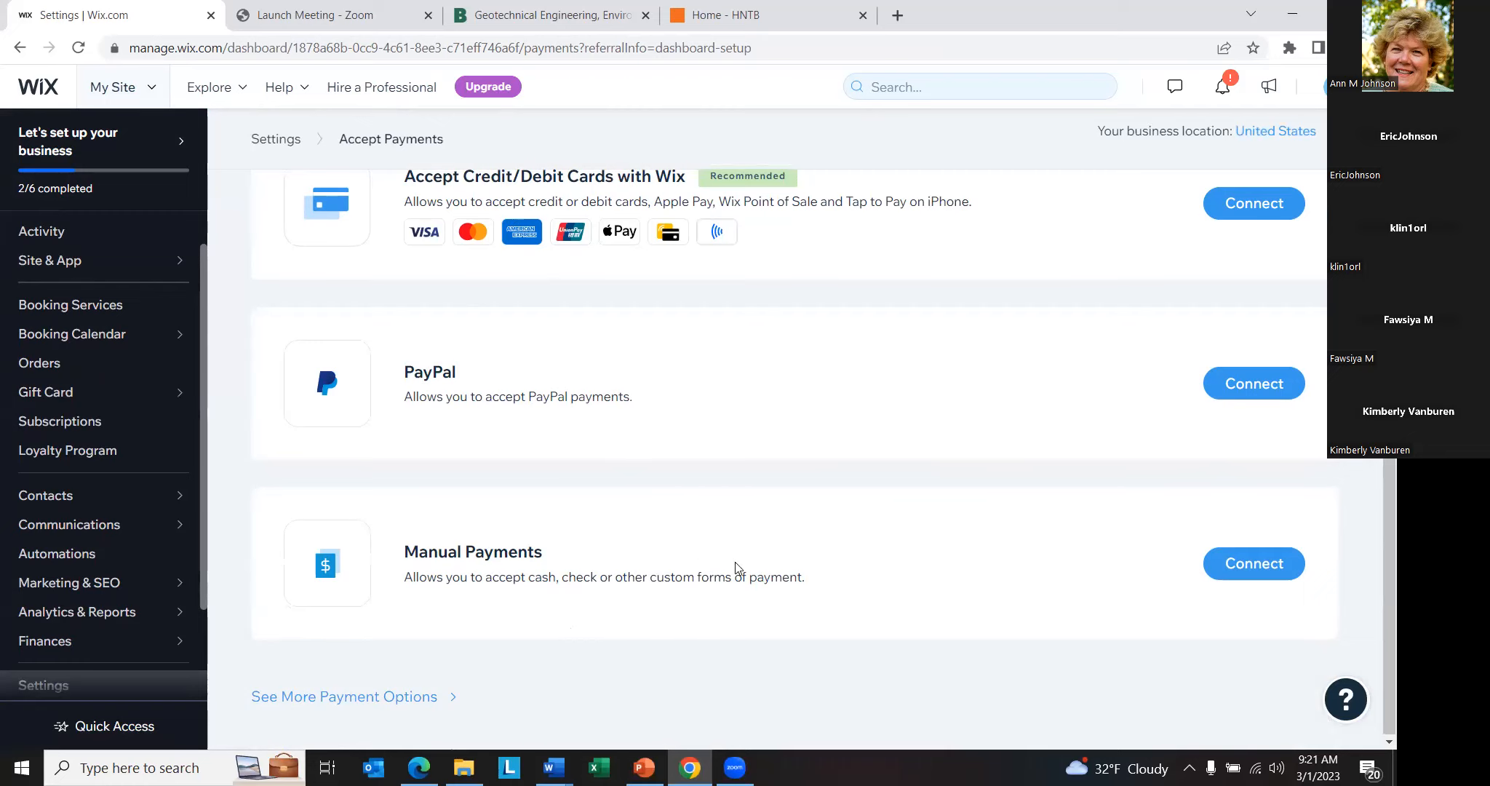
scroll(724, 539, up, 3)
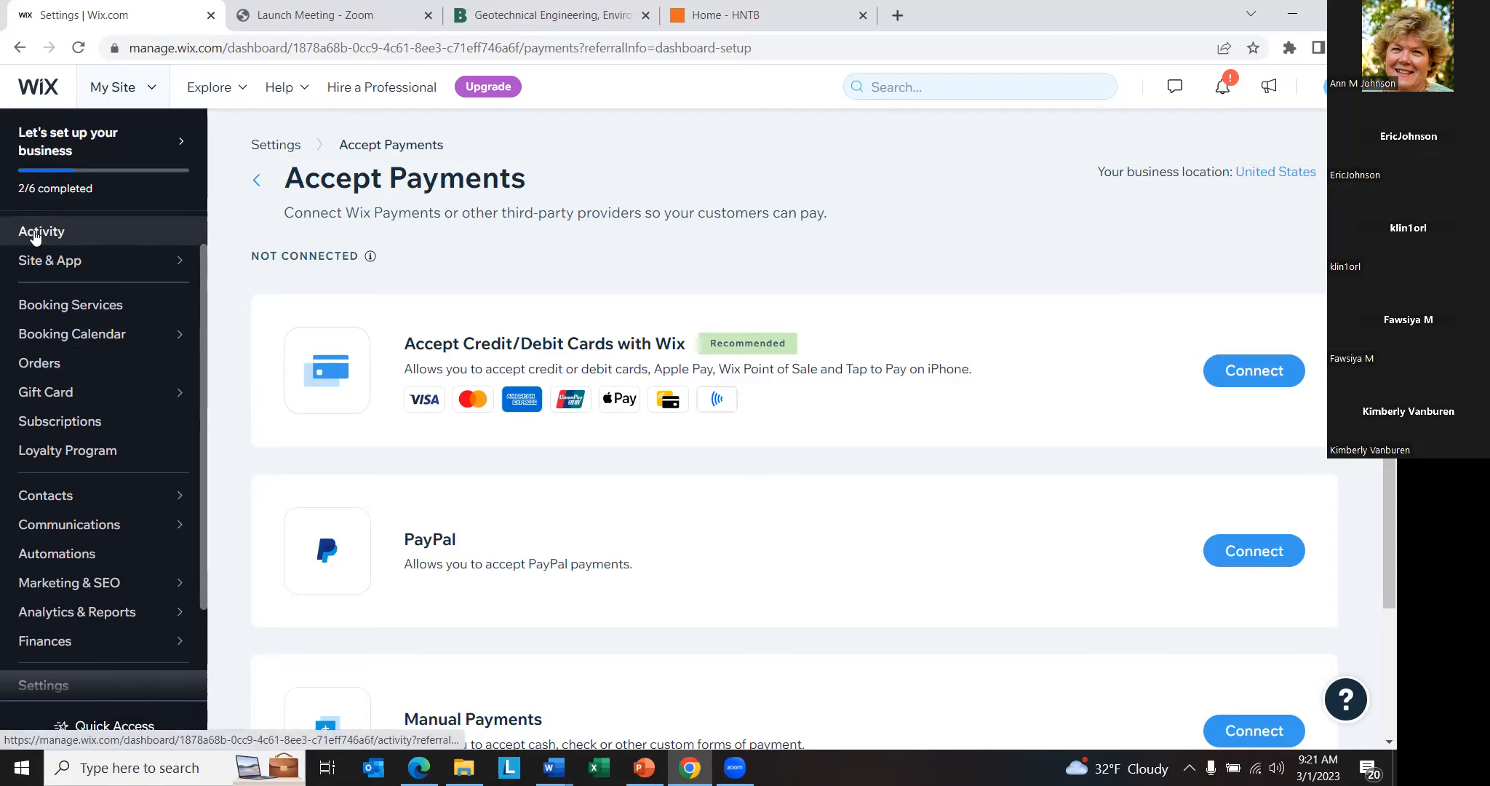
scroll(68, 277, up, 1)
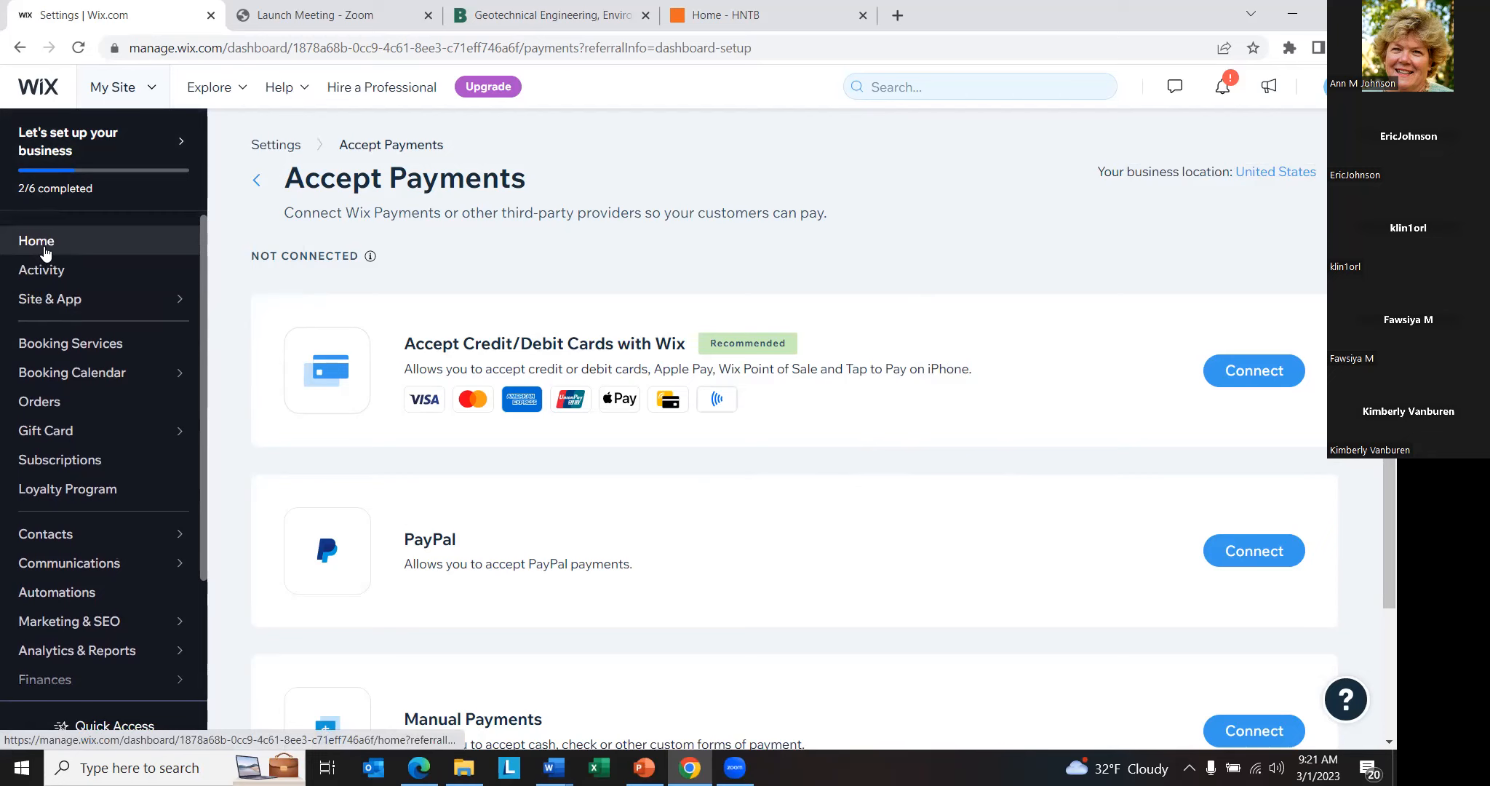
- Return to the dashboard home and expand the custom domain setup task to review what it asks for
click(44, 246)
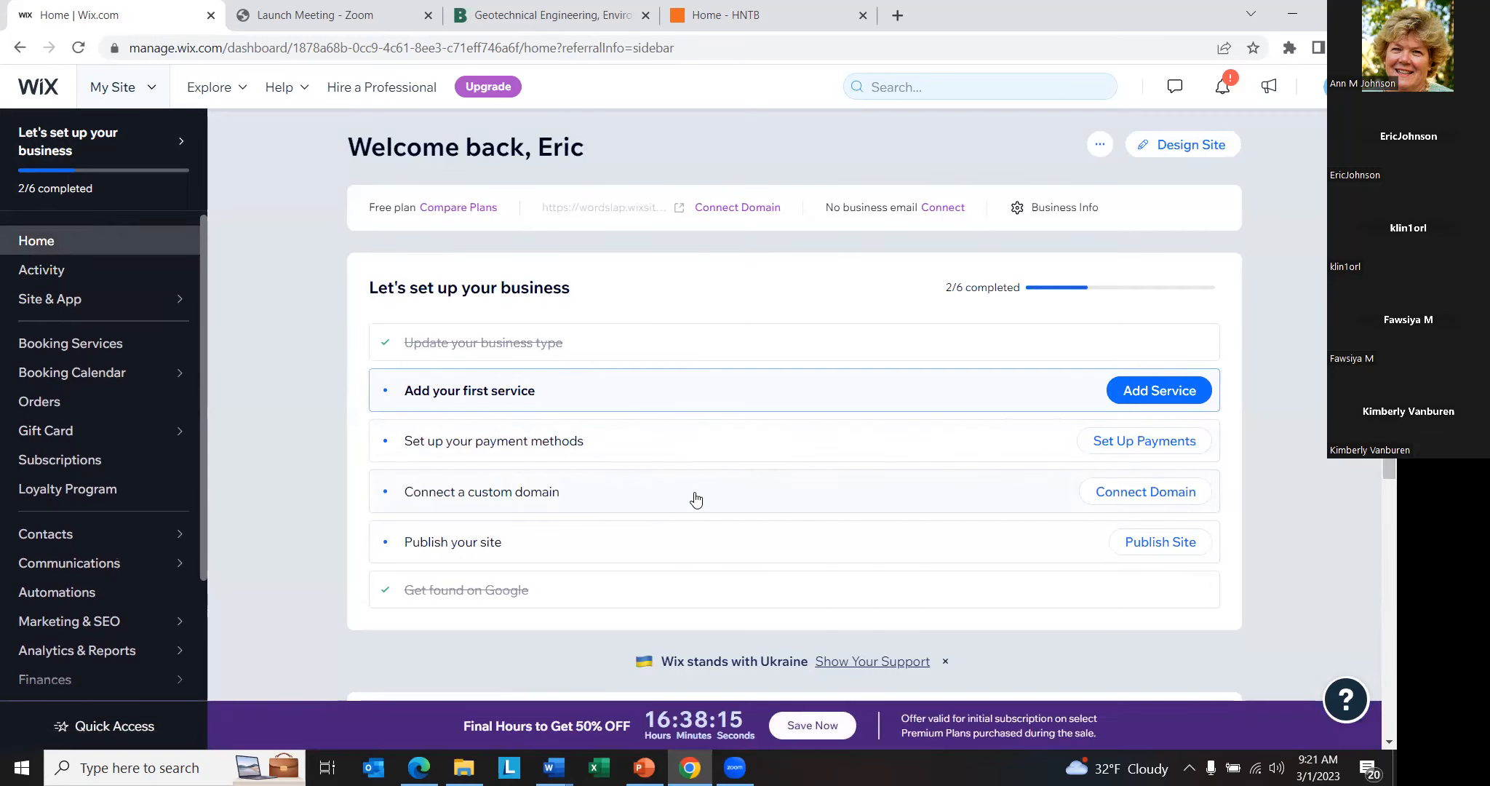
click(688, 499)
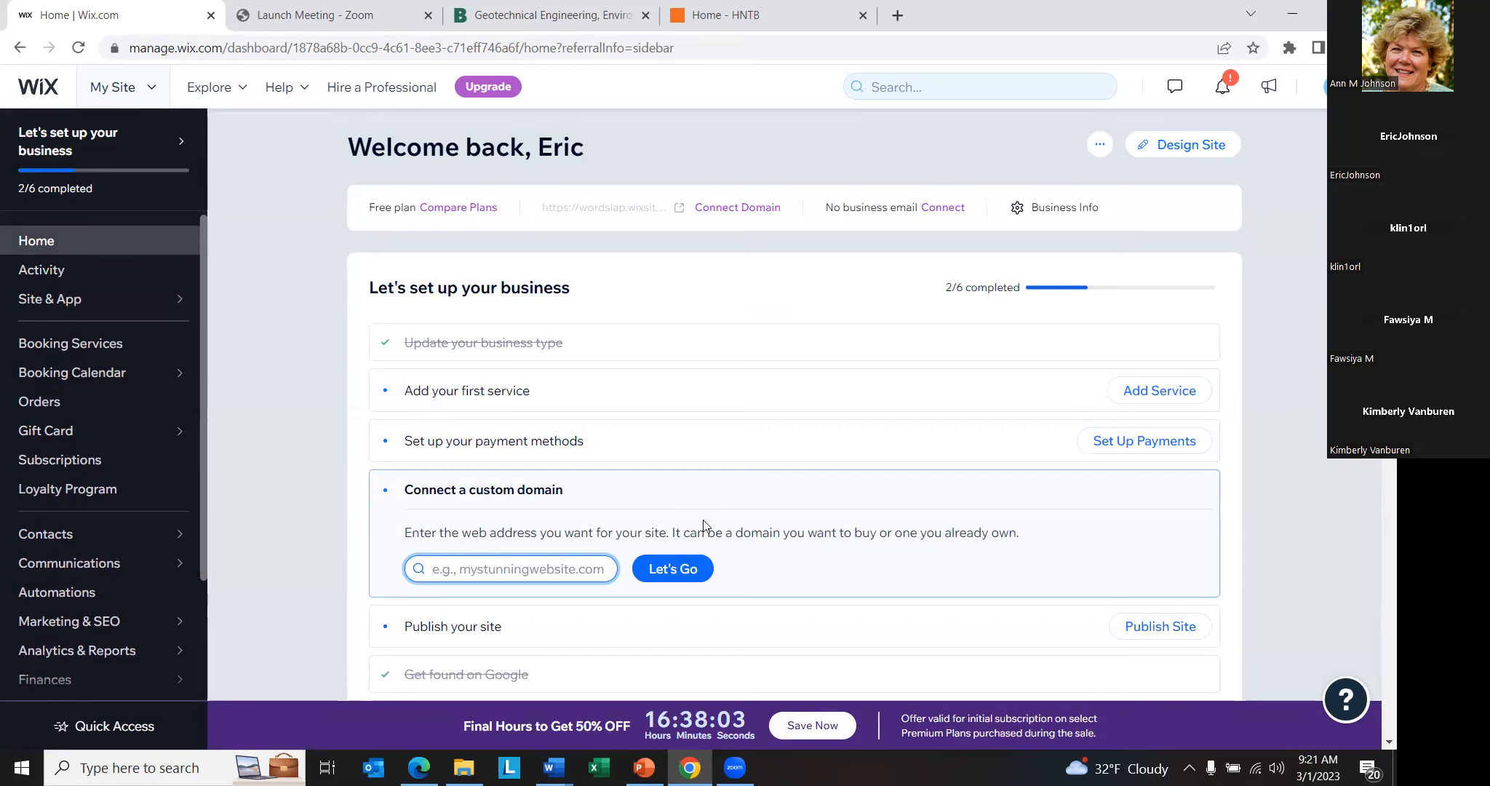
scroll(703, 435, down, 3)
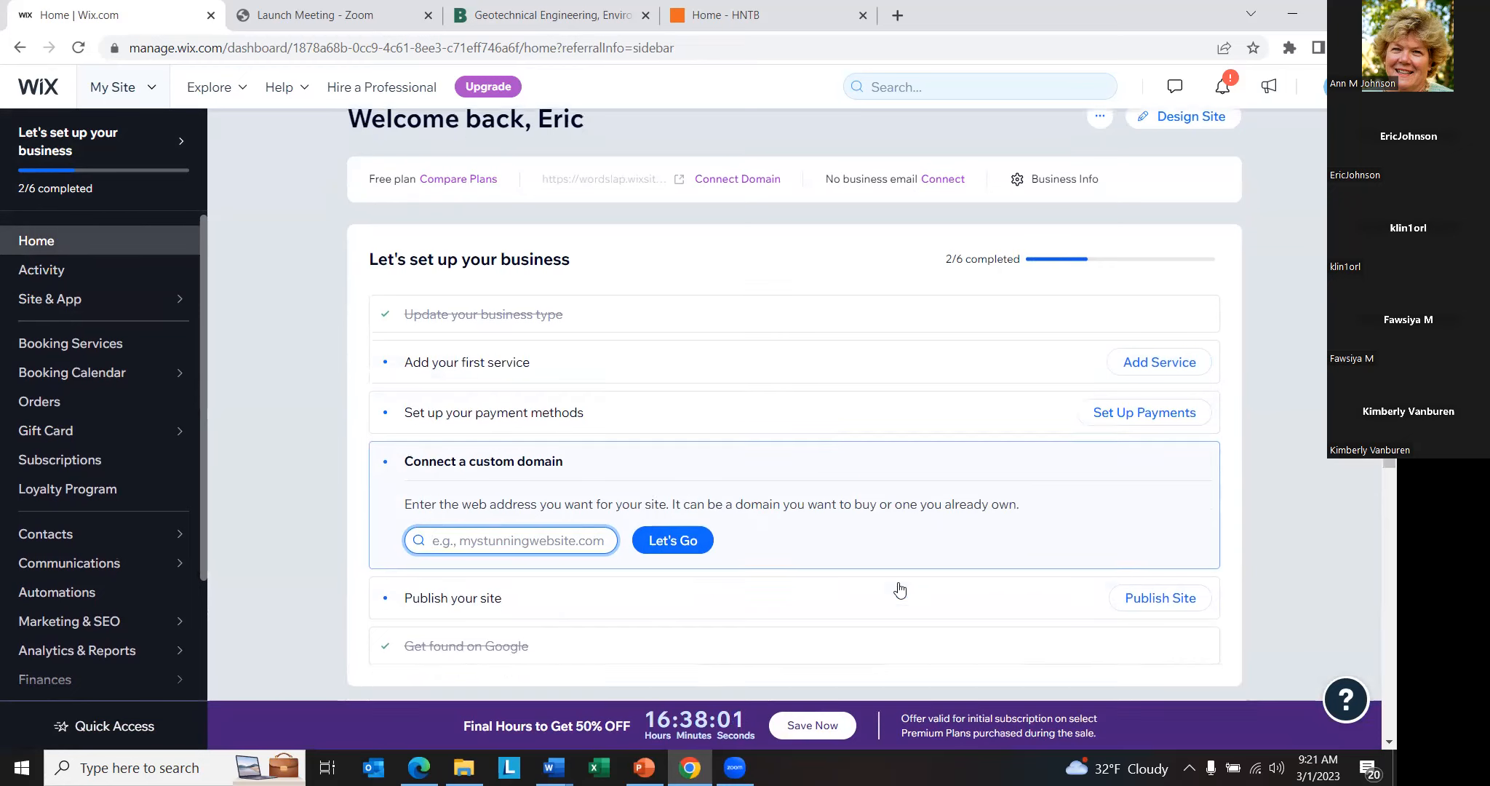
- Open My Site in the Wix website editor and look through the Home page's Welcome, About and Services sections
click(586, 387)
click(586, 388)
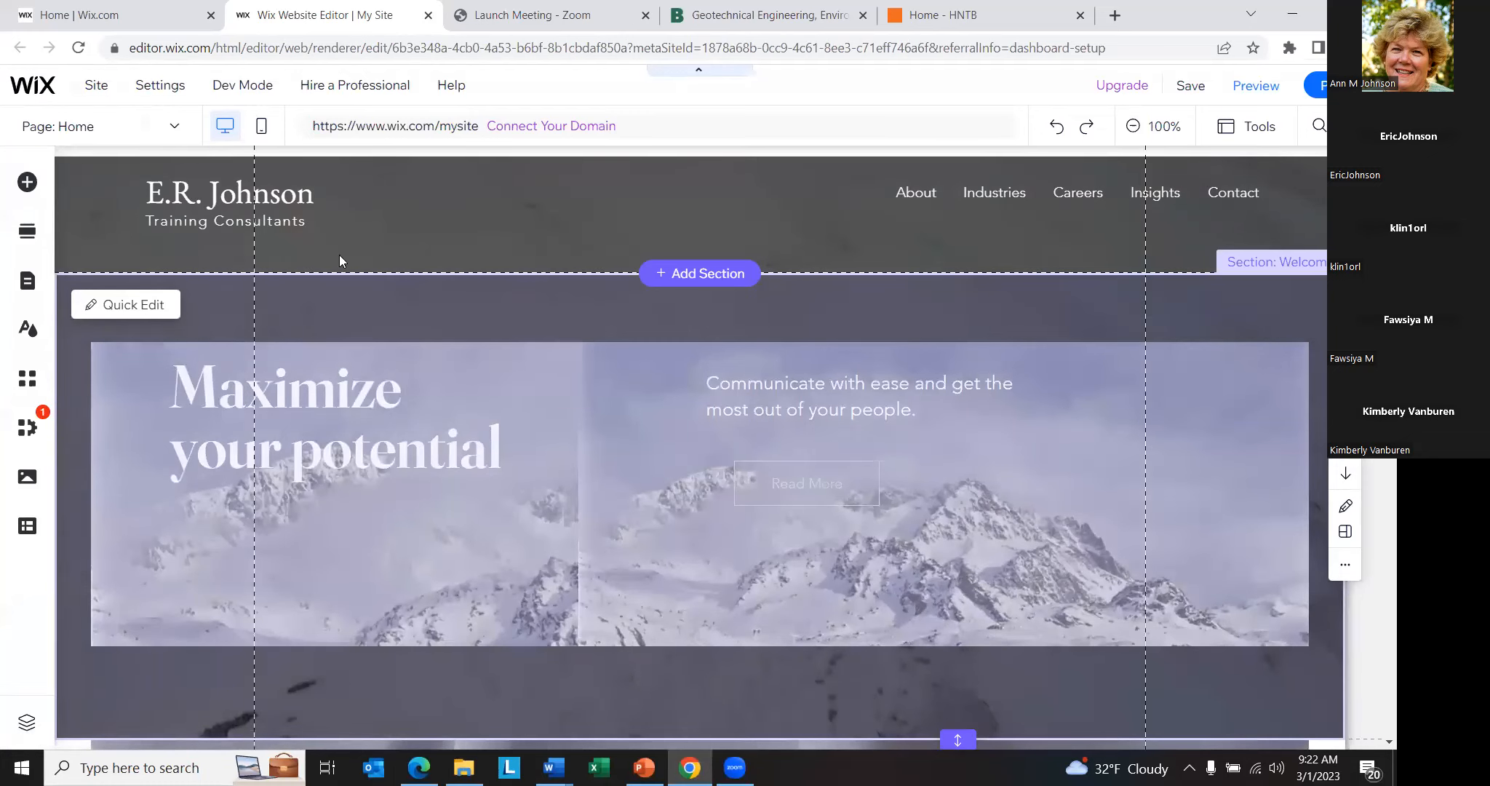
scroll(654, 394, down, 10)
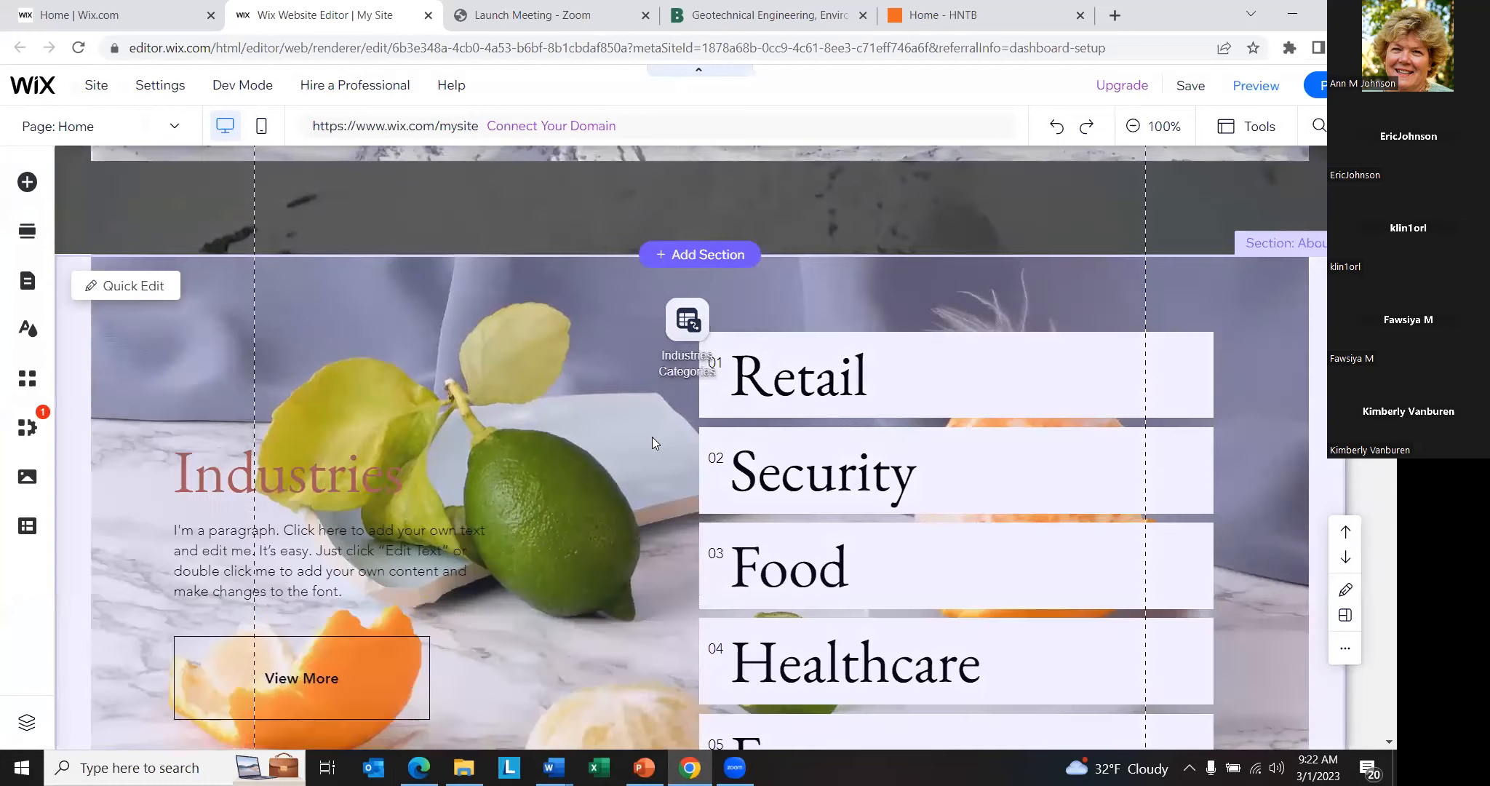
scroll(804, 373, down, 7)
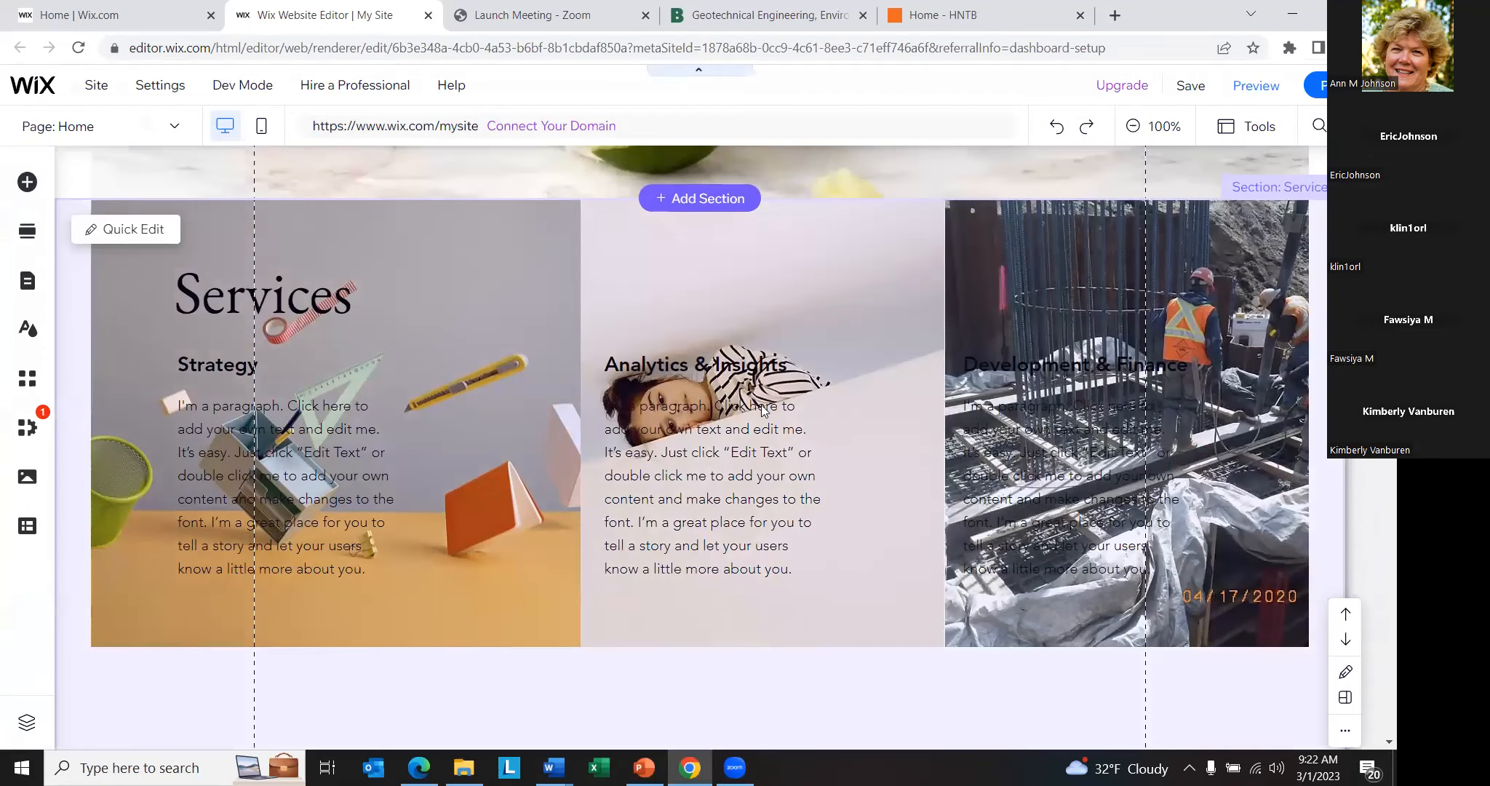
scroll(681, 503, up, 17)
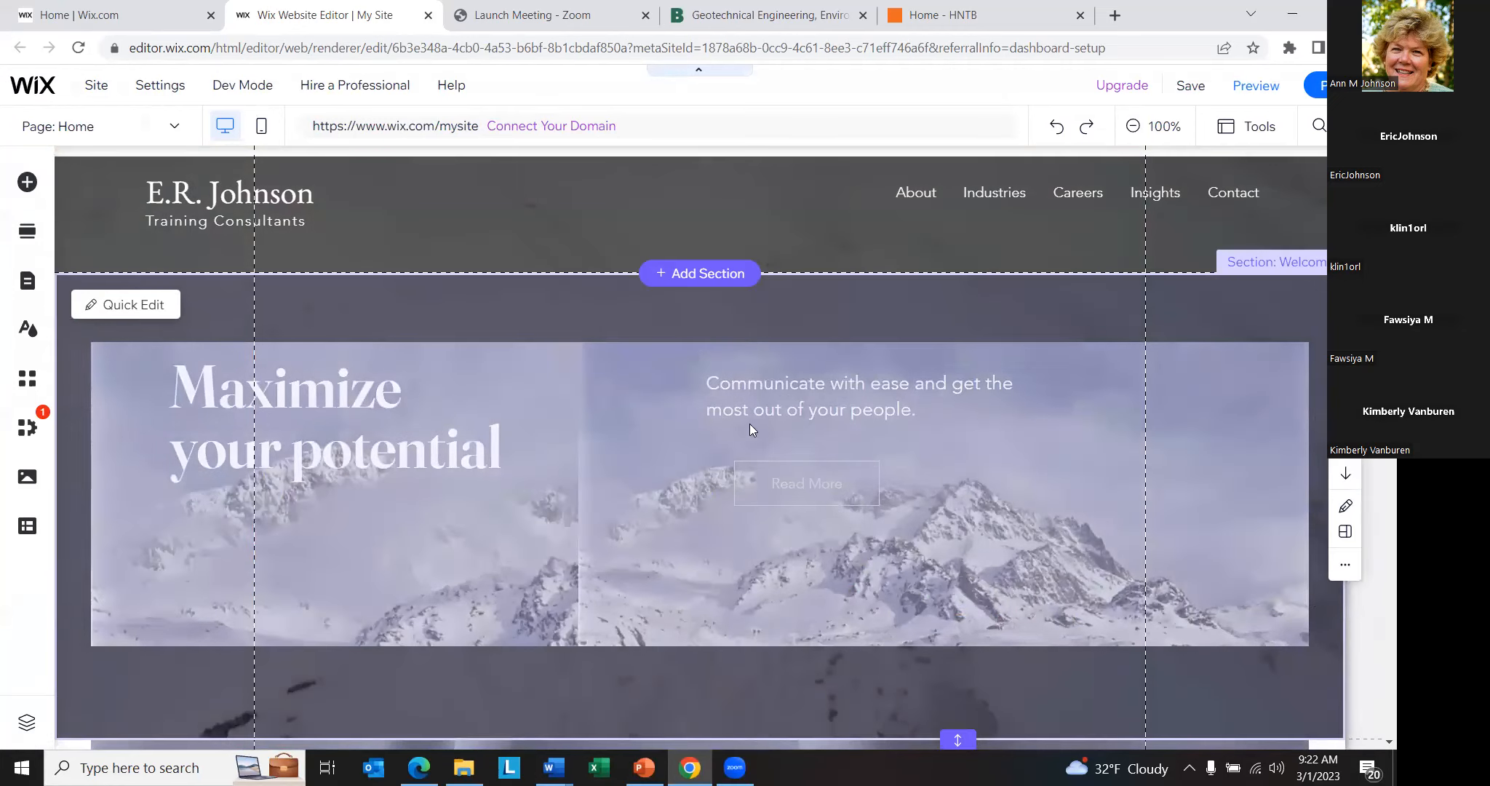
- Inspect the text settings of the Welcome section's "Communicate with ease" paragraph and the editing options of the header's horizontal menu
click(768, 403)
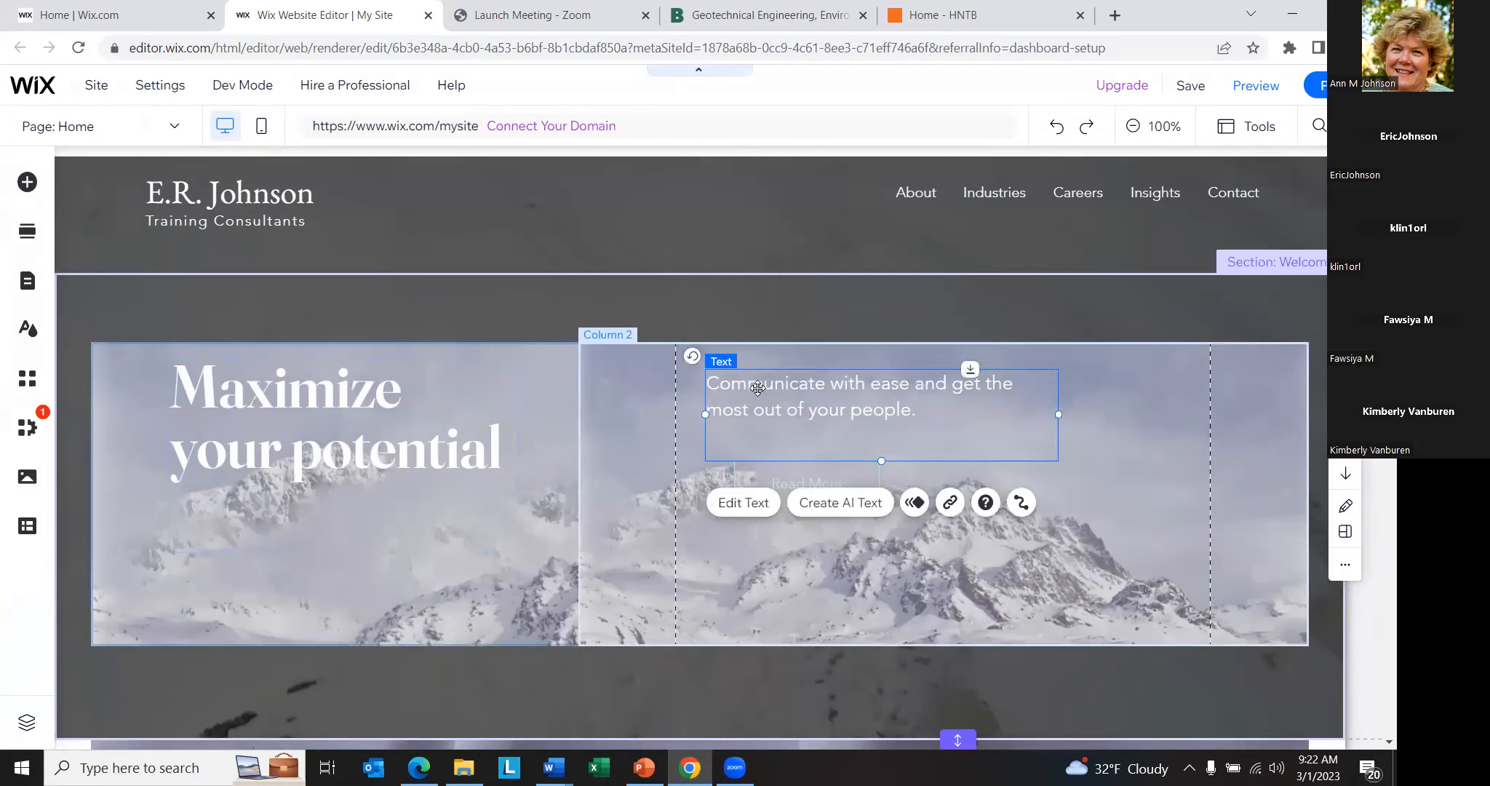
double_click(756, 387)
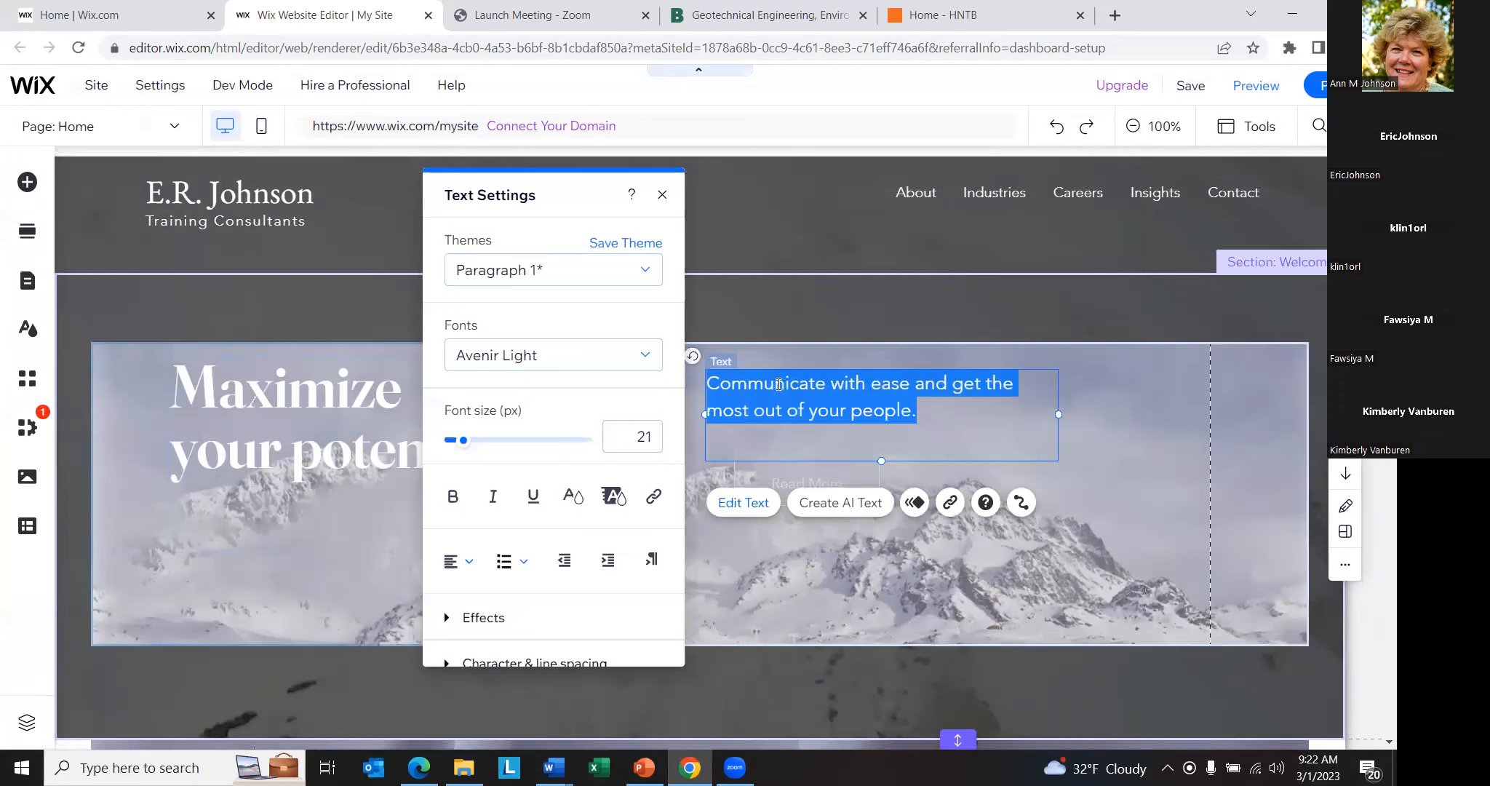
scroll(524, 472, down, 2)
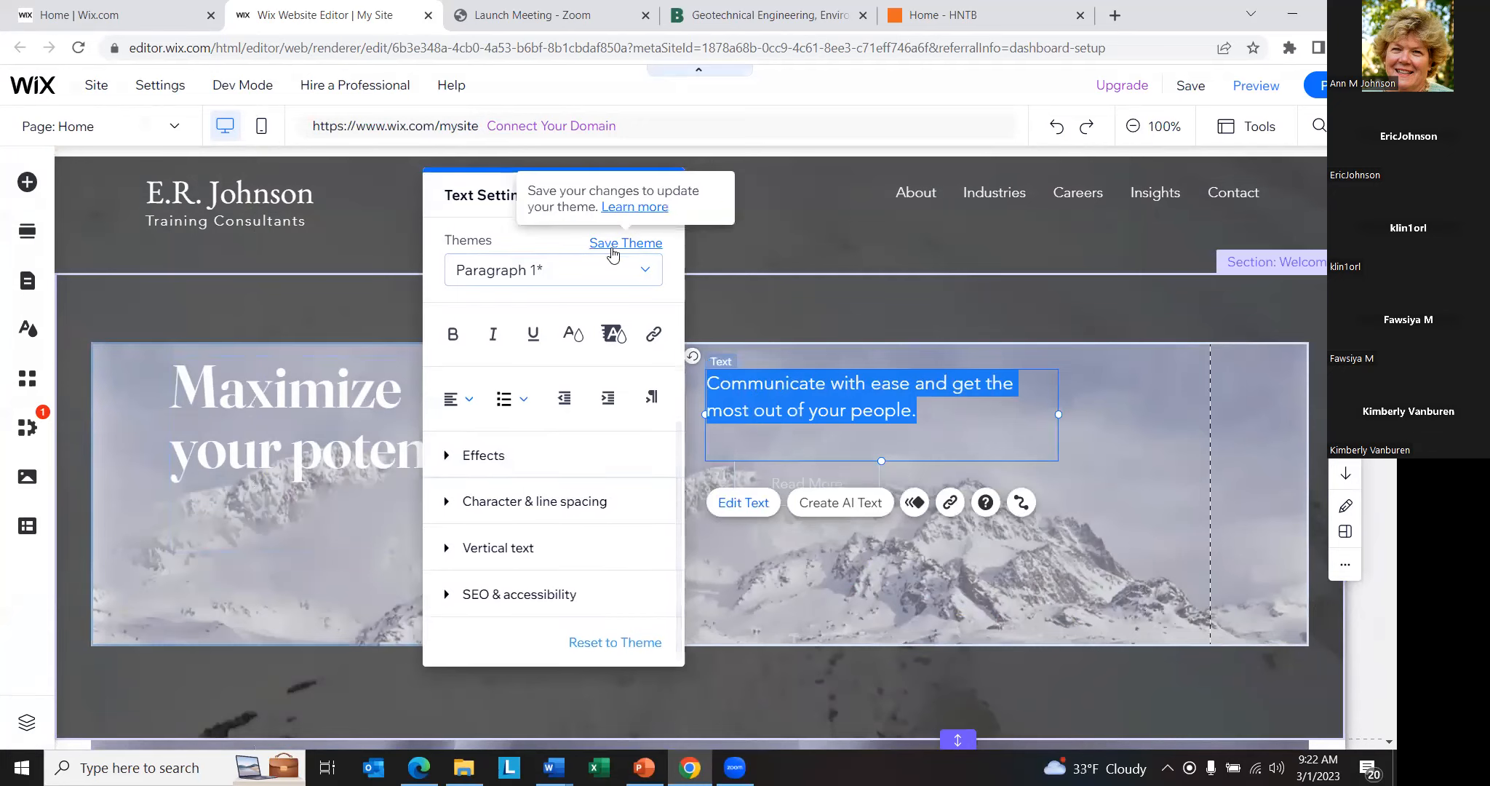
click(658, 192)
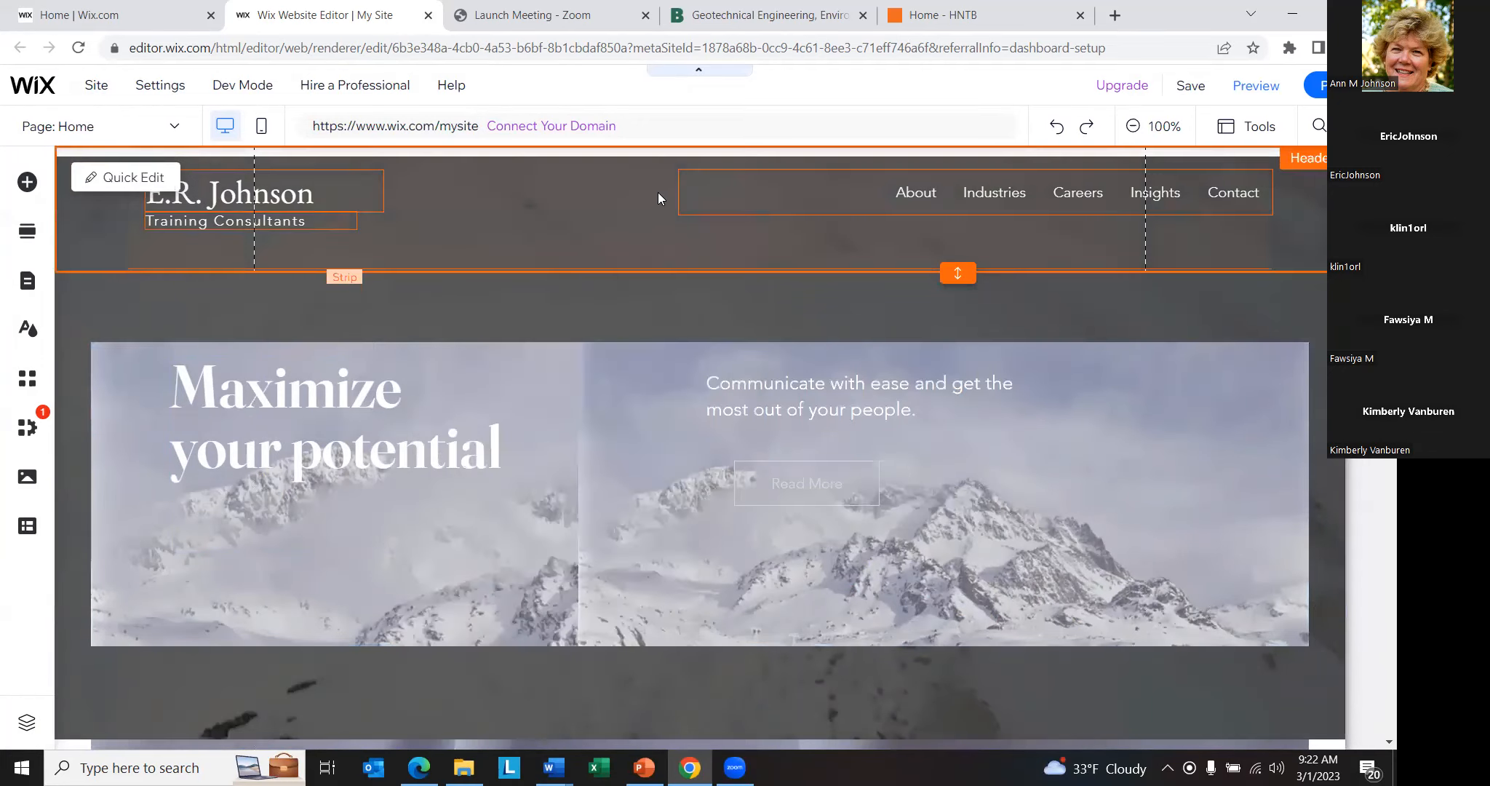
click(607, 217)
click(924, 192)
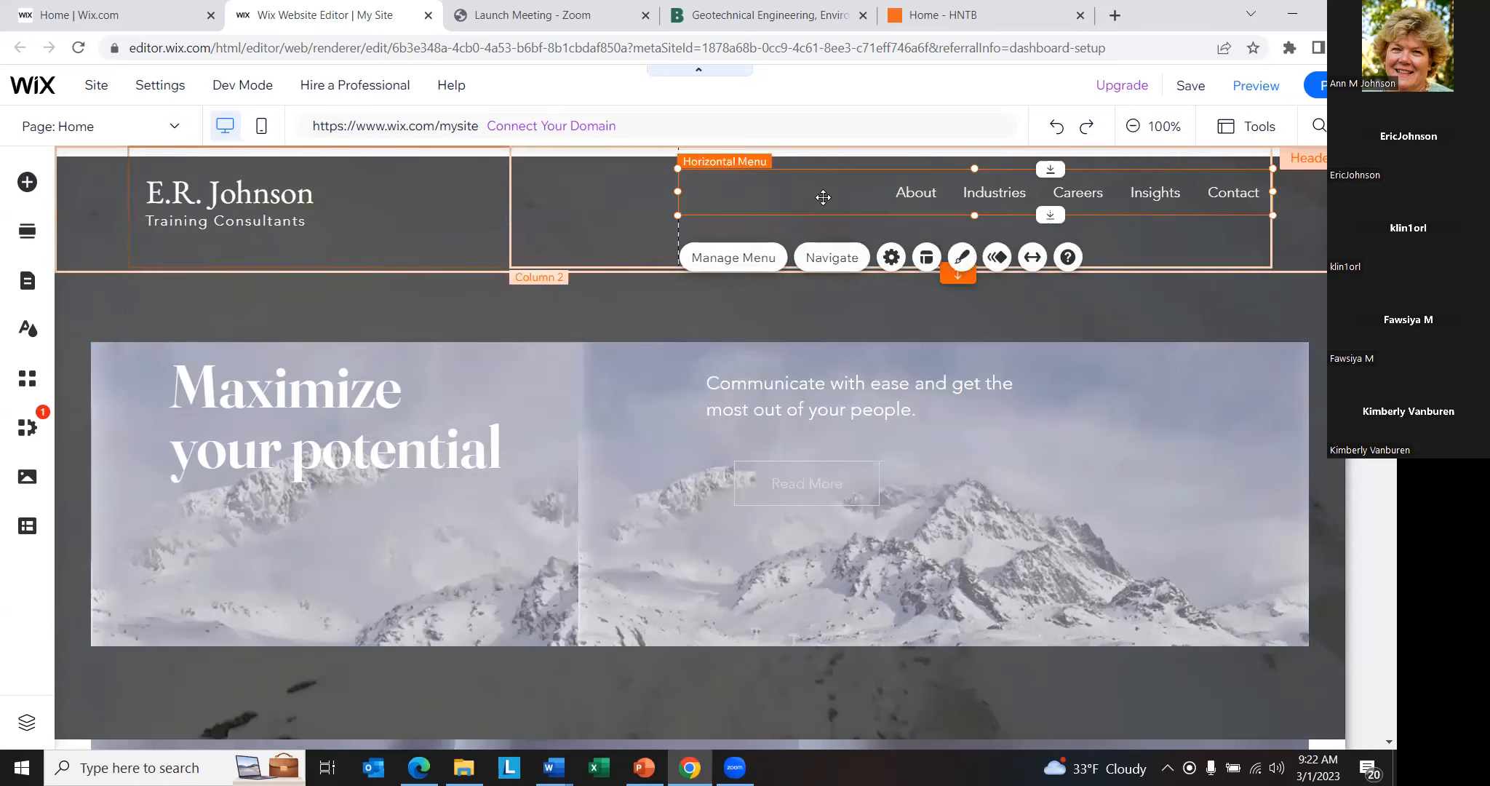
click(489, 406)
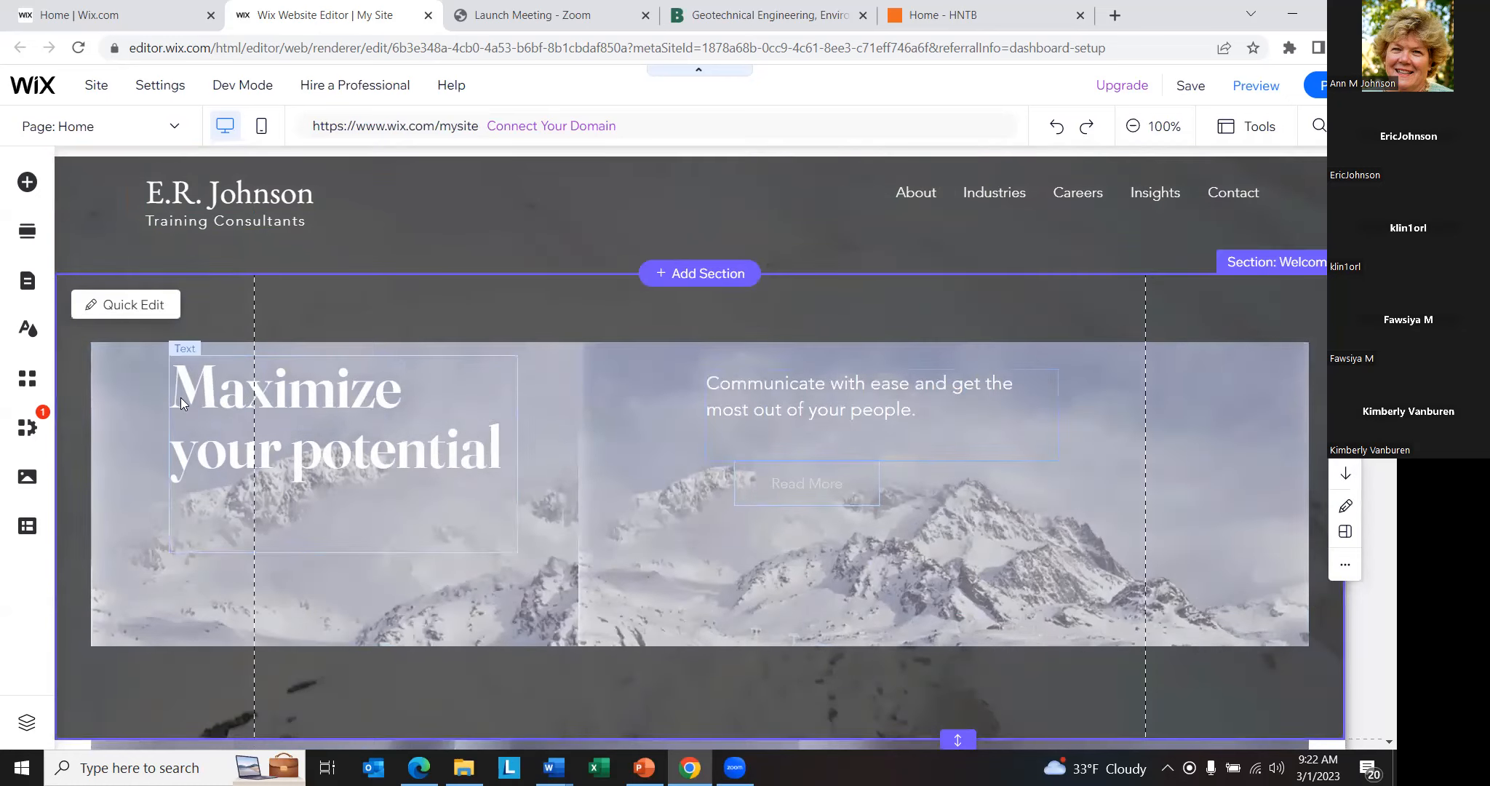
- Open Quick Edit for the Welcome section and look over its content options and the Home page down to Insights
click(133, 305)
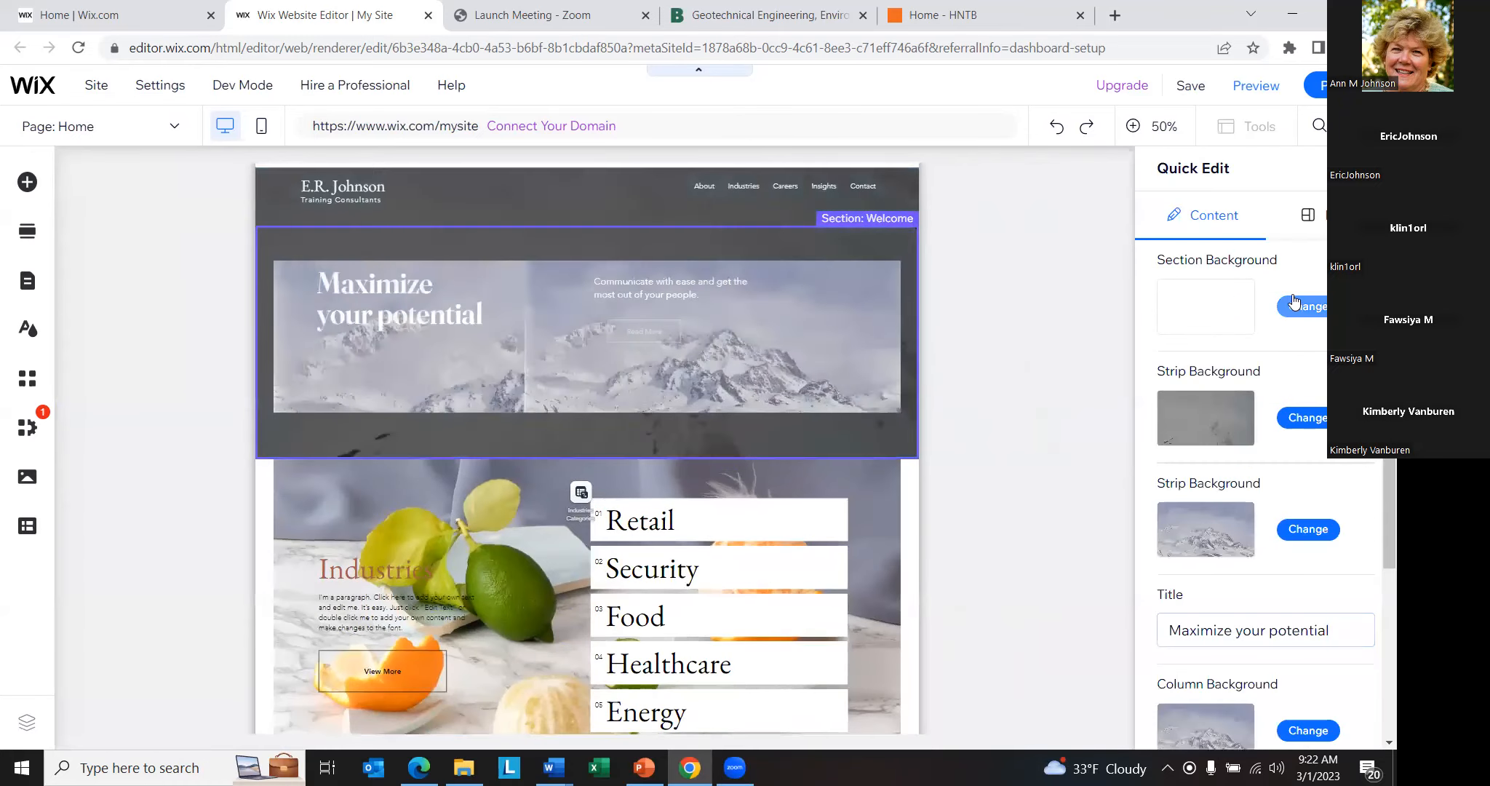
scroll(771, 529, down, 1)
scroll(769, 524, down, 3)
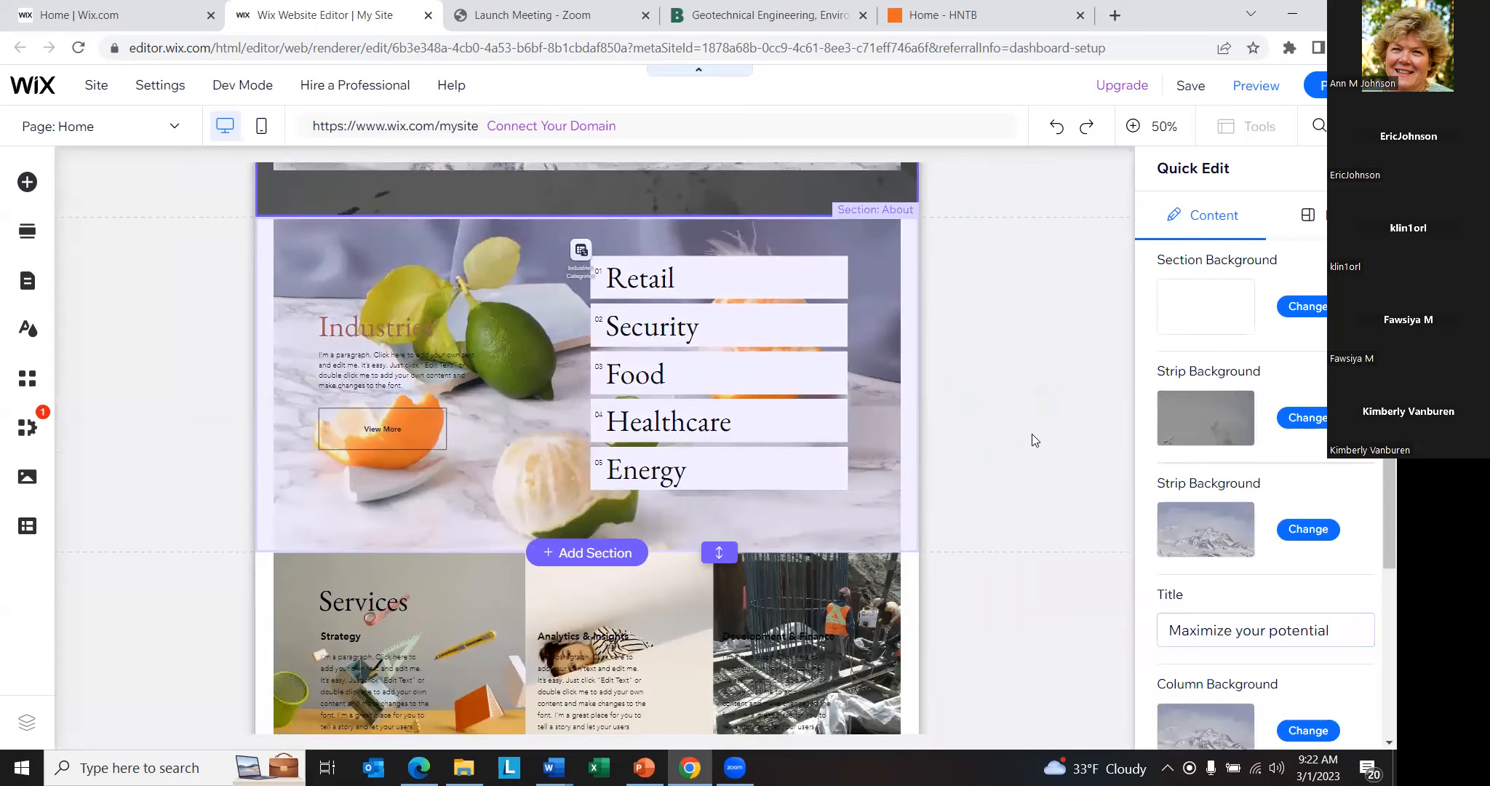
scroll(838, 502, down, 3)
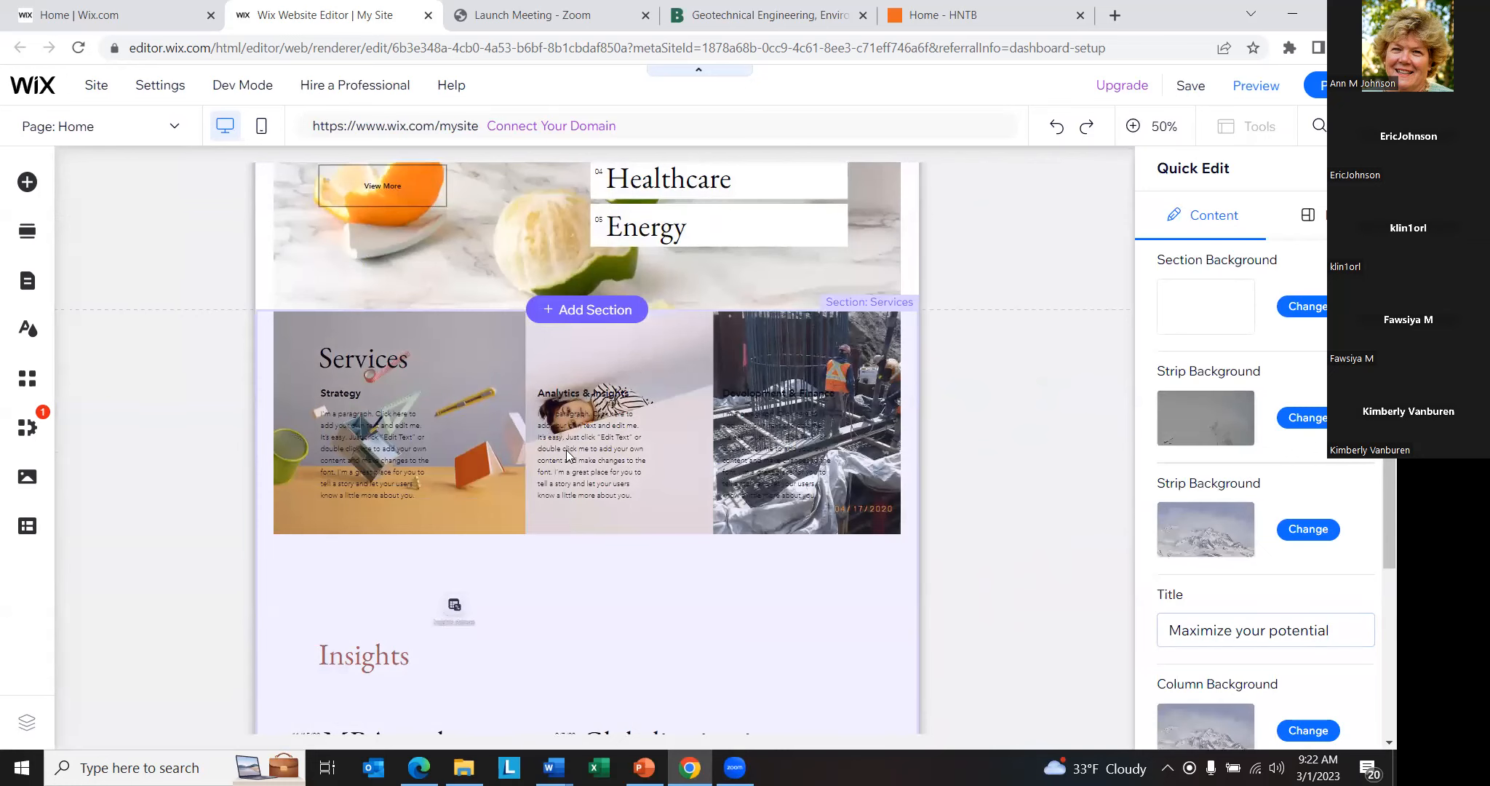
scroll(436, 378, down, 3)
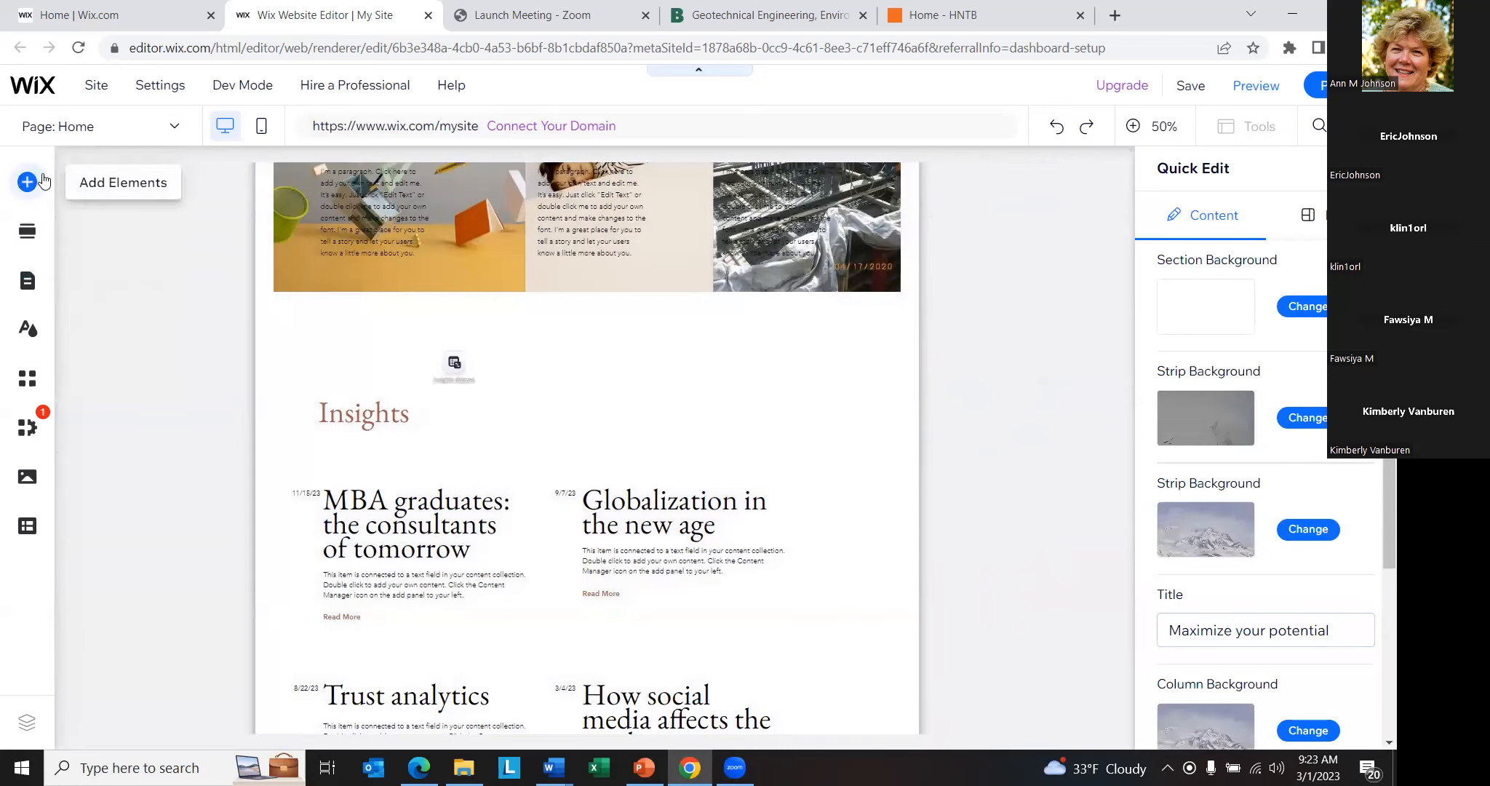
- Browse the elements that can be added, including themed text and contact forms, and close the list without adding any
click(27, 184)
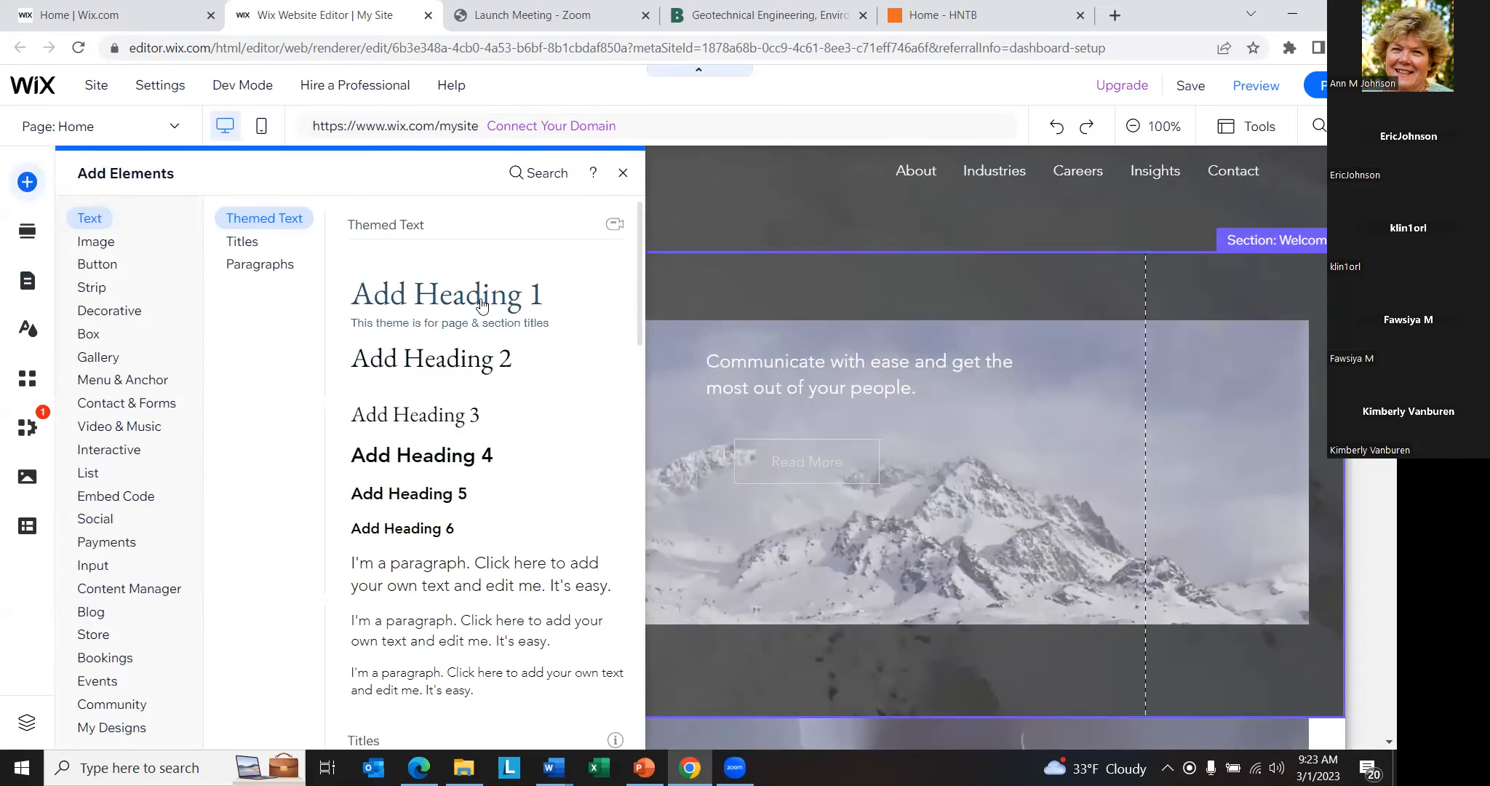
mouse_move(149, 408)
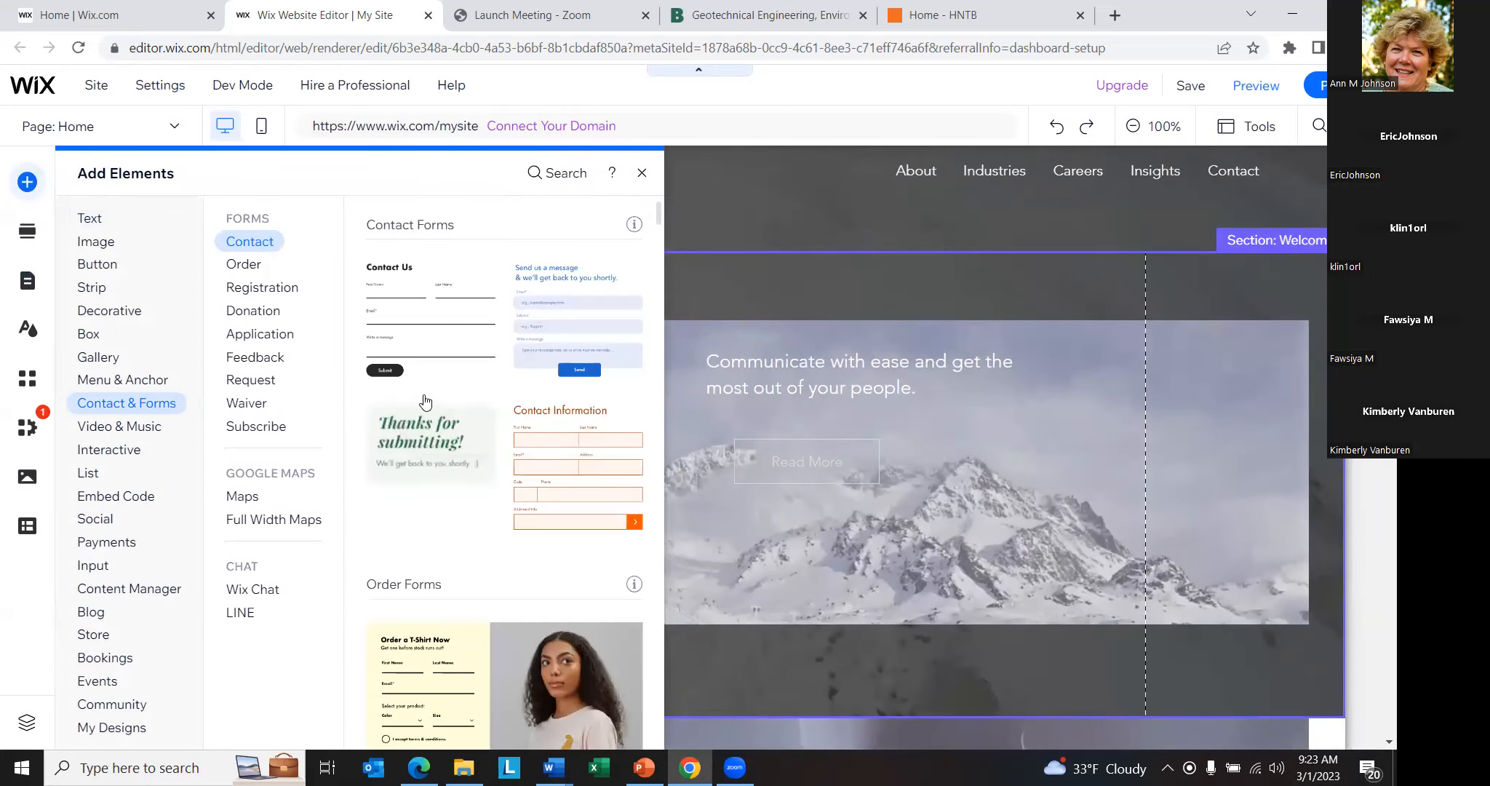
click(642, 172)
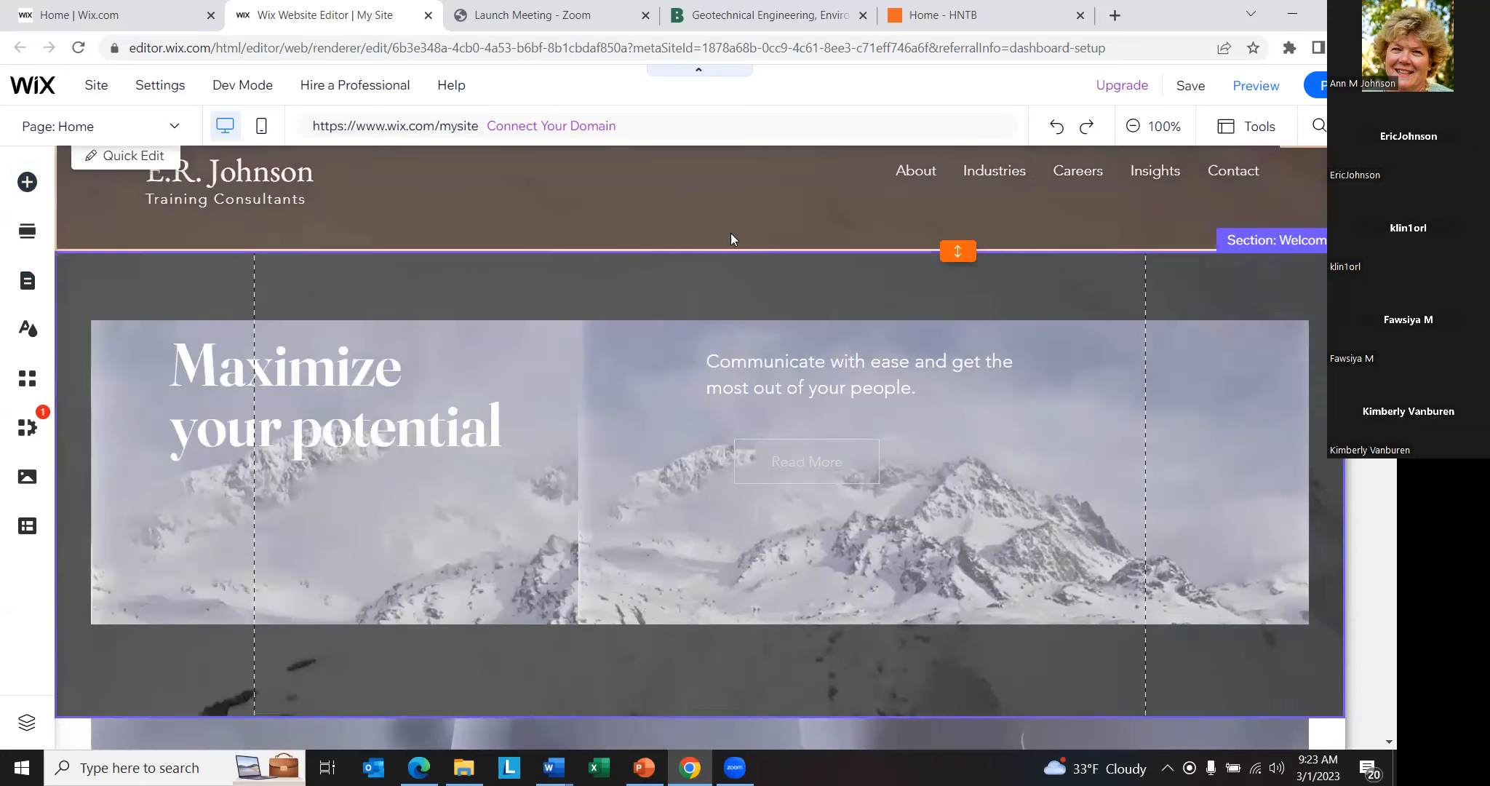
- Move the repeater of industry categories in the About section slightly right and down, and select the section's first column
scroll(732, 239, down, 7)
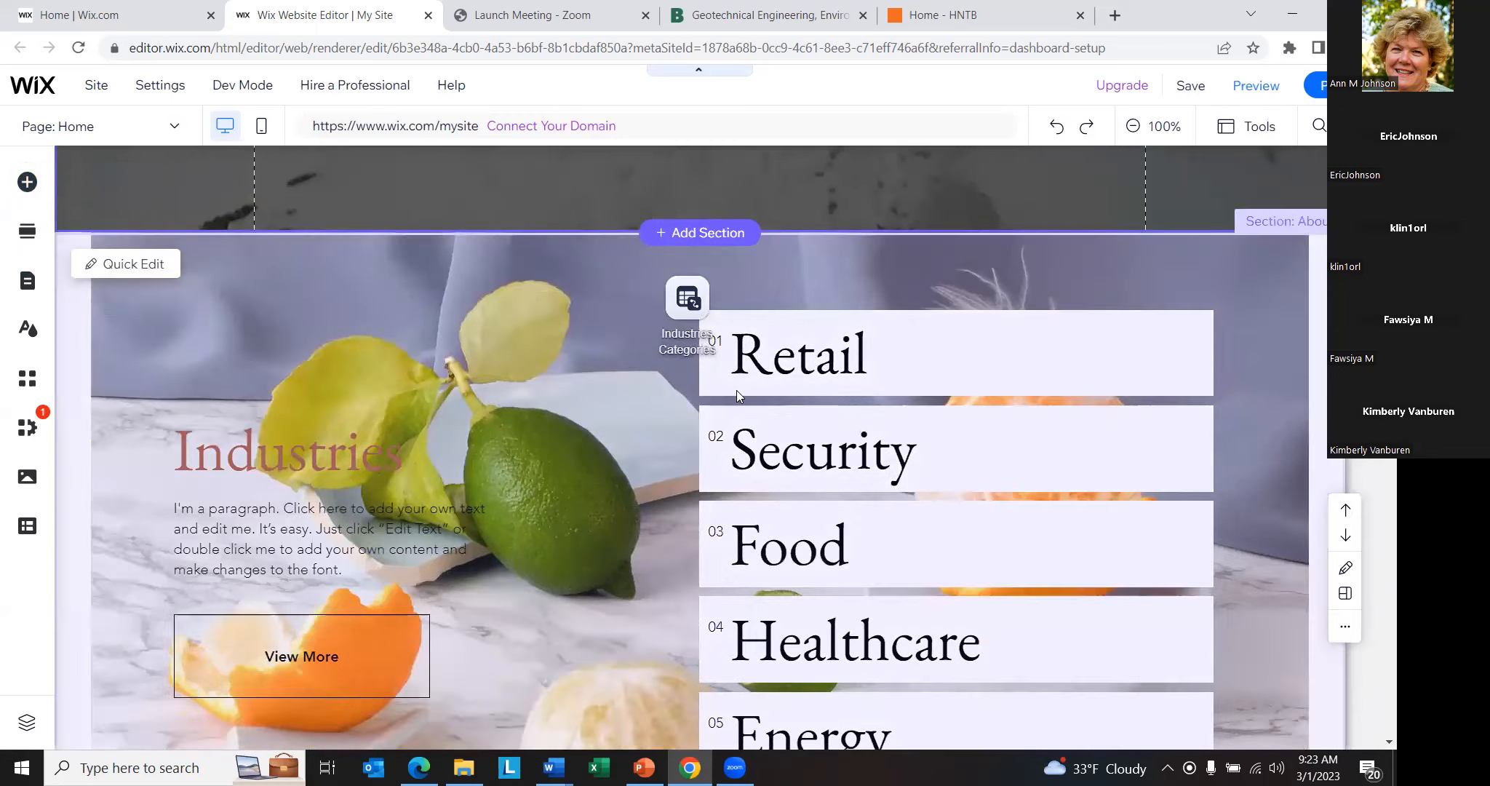
drag(793, 362, 516, 293)
drag(745, 373, 1056, 471)
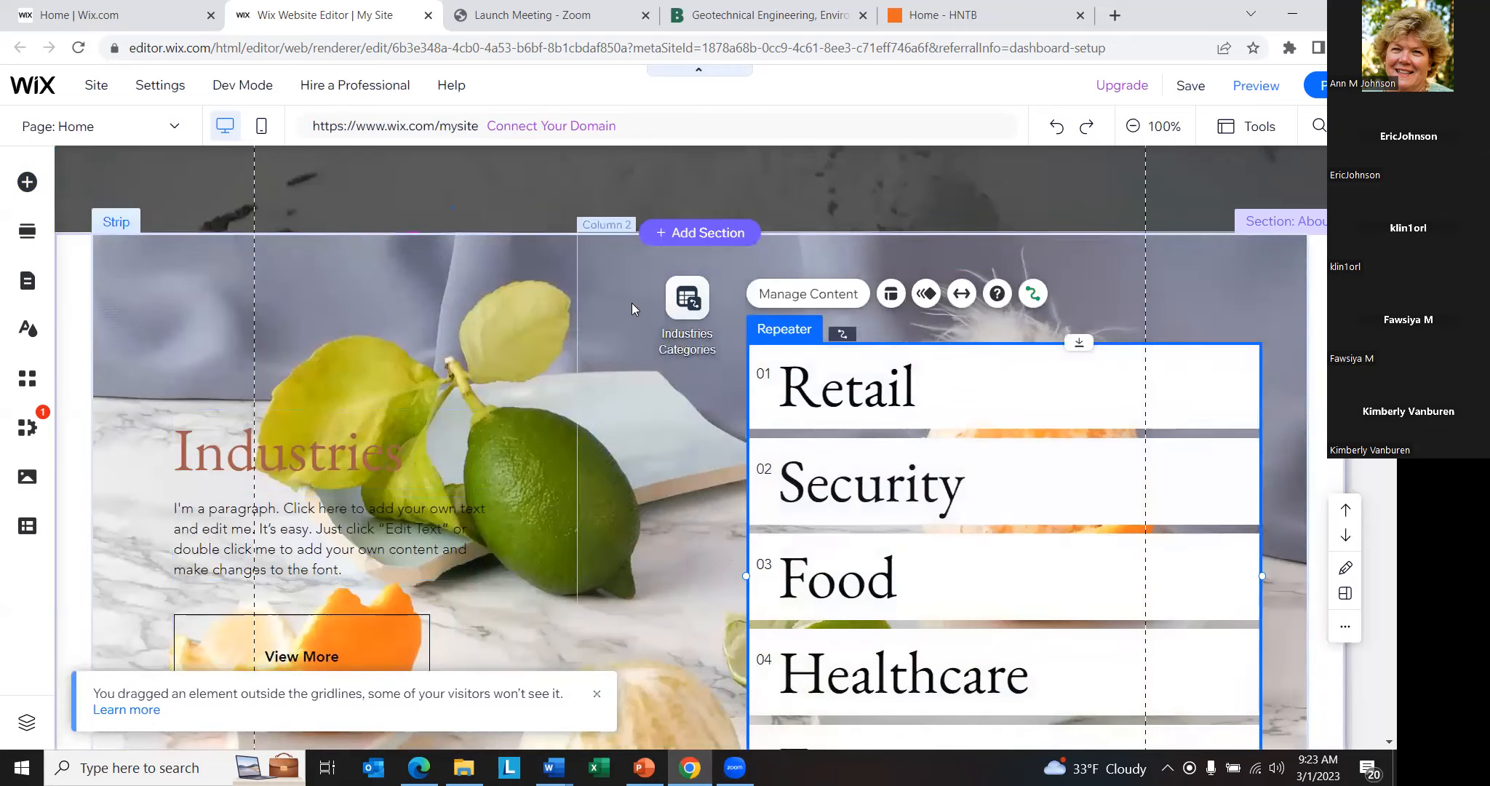
right_click(390, 266)
click(349, 285)
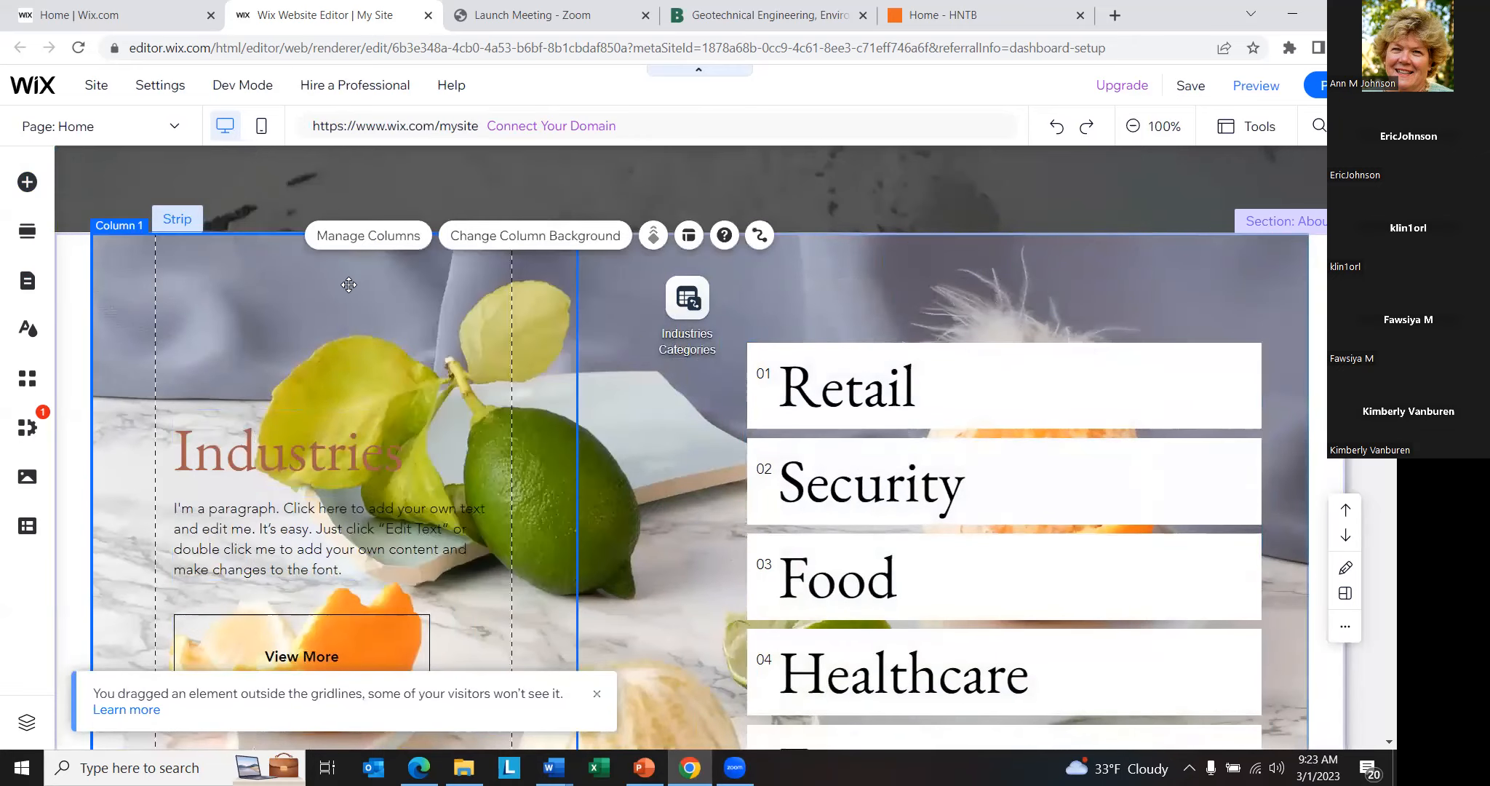
- Open the AI Text Creator for the Analytics & Insights paragraph in the Services section and enter "consulting" as the business type
scroll(430, 343, down, 7)
scroll(437, 349, down, 3)
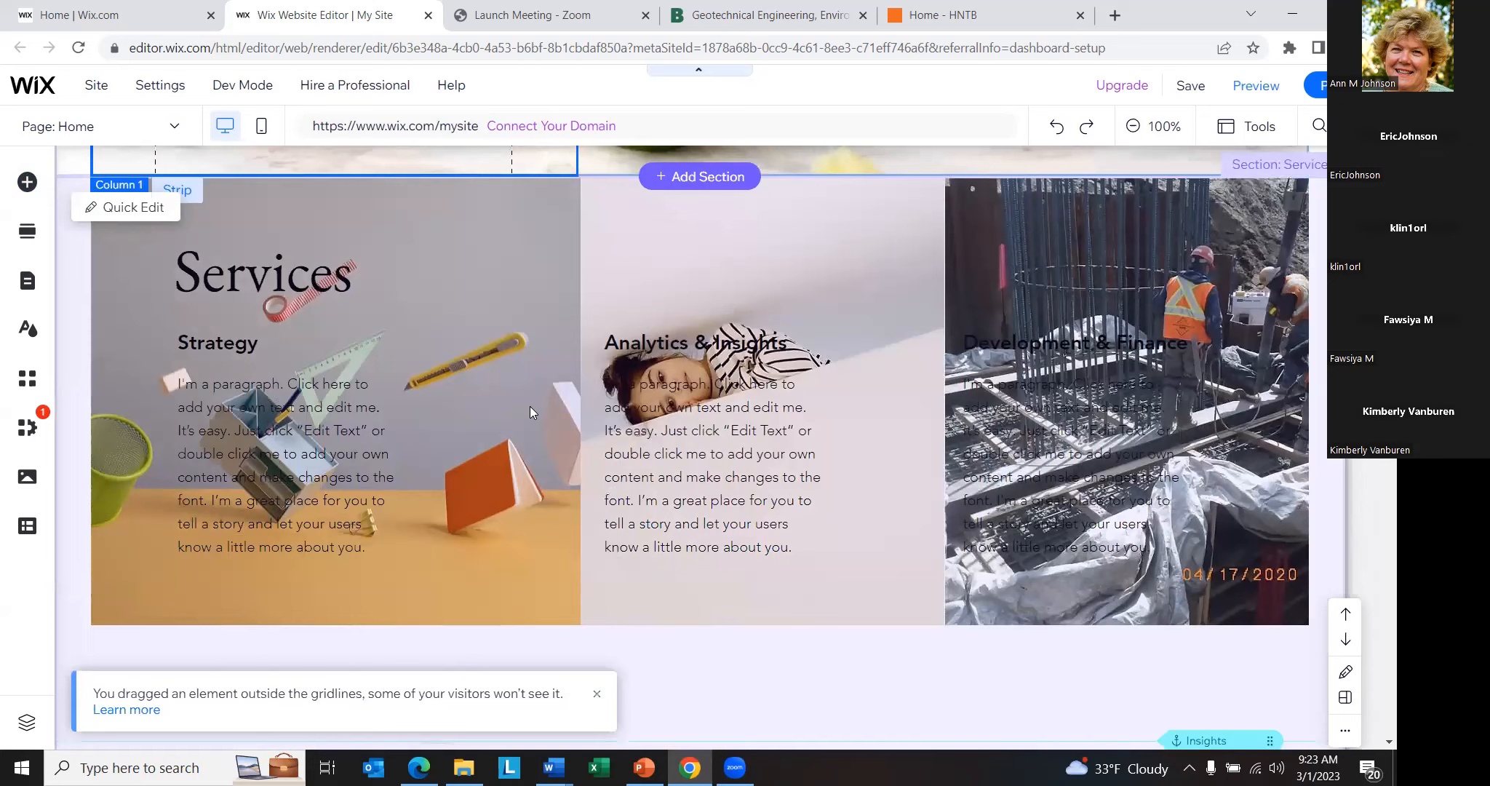
double_click(654, 457)
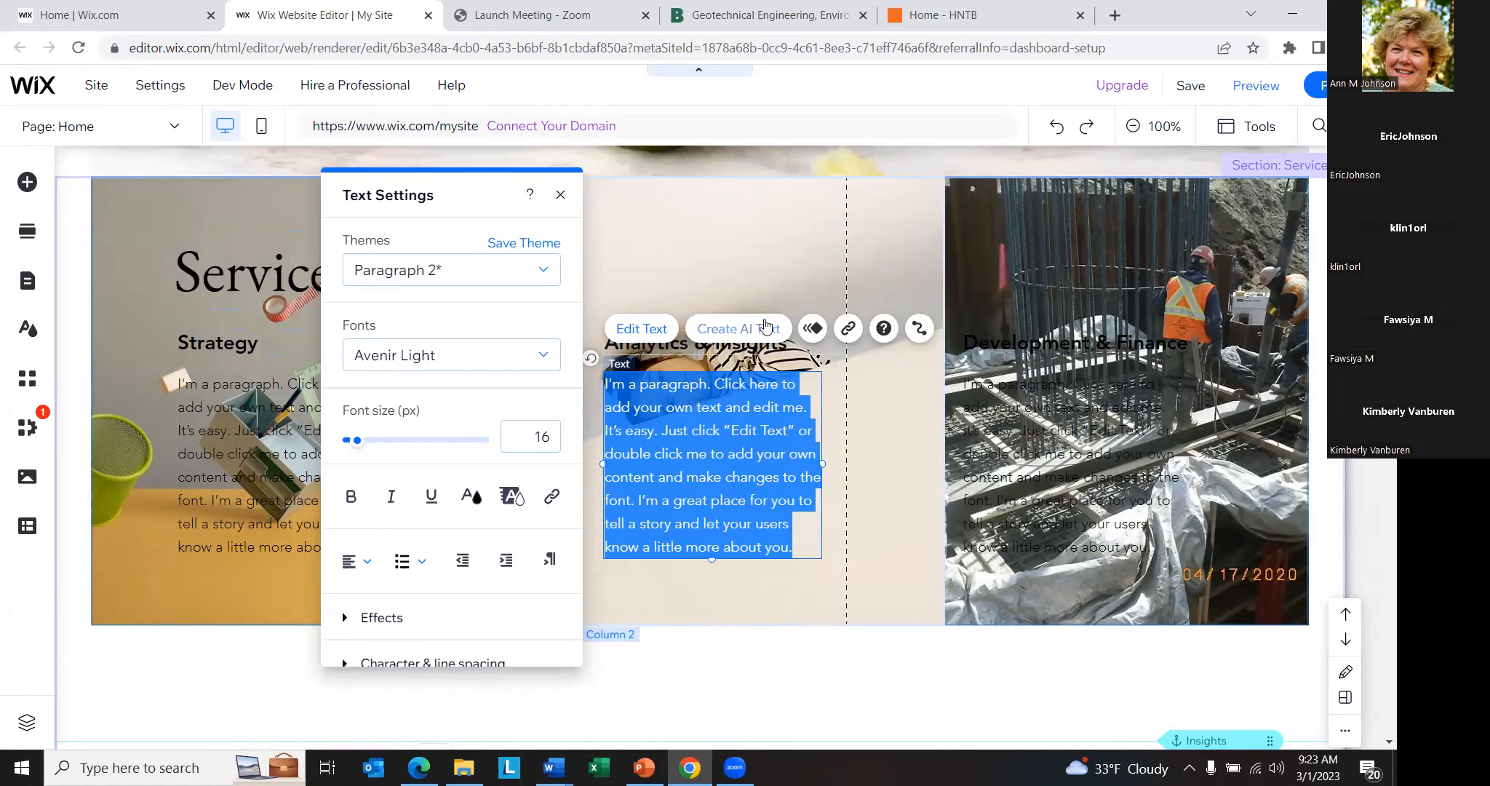
click(728, 331)
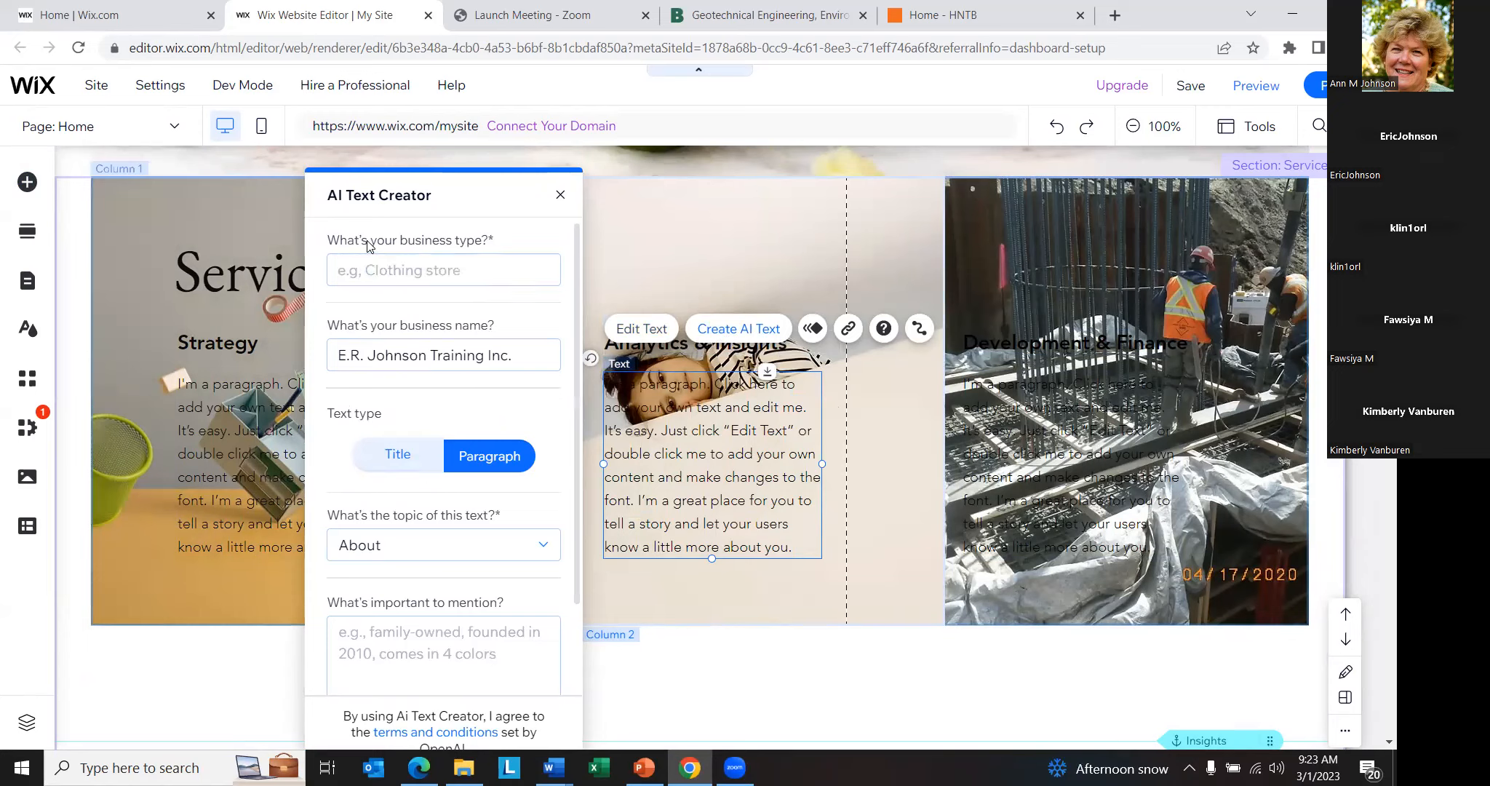
click(405, 266)
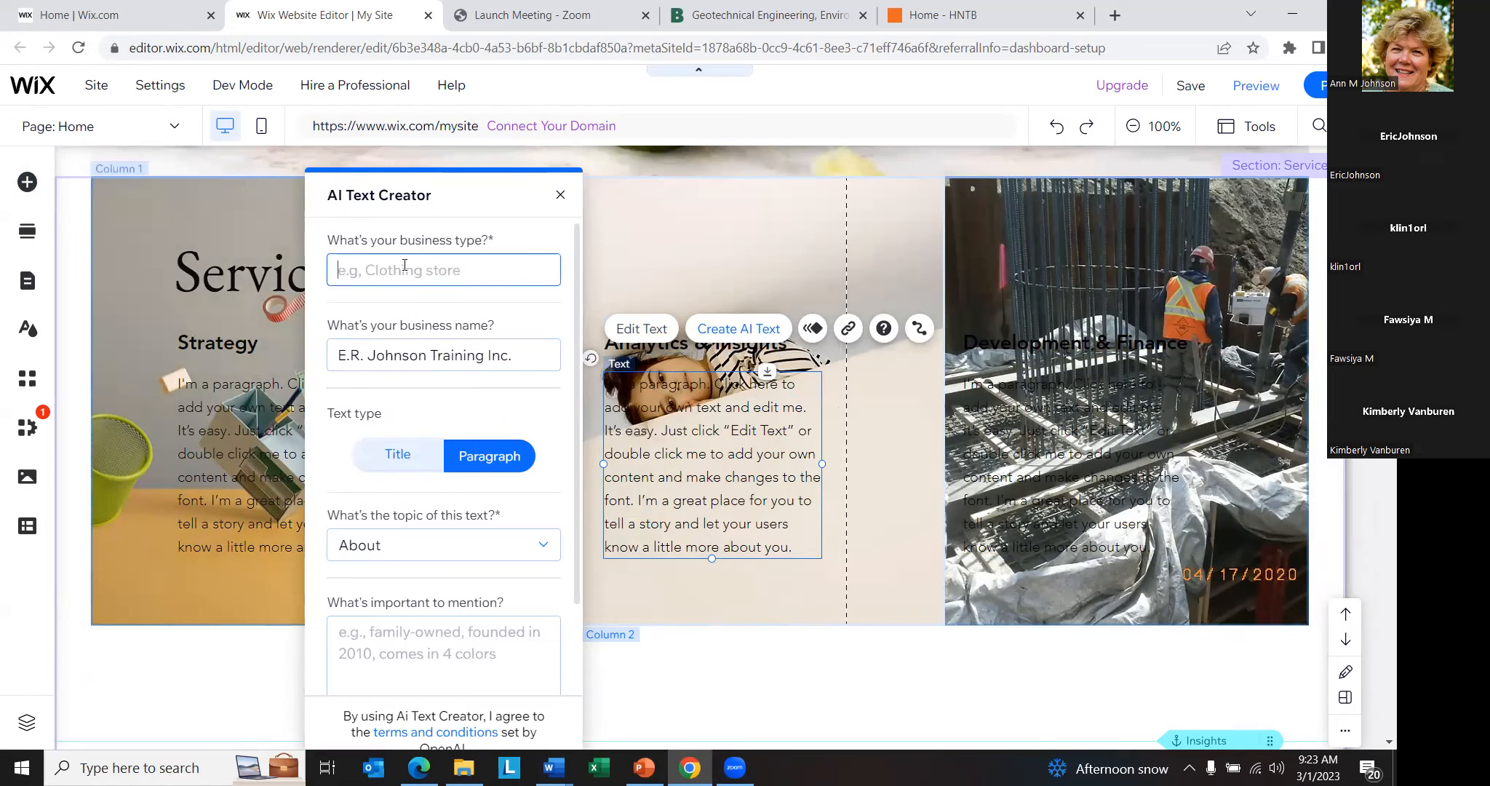
text(consulting)
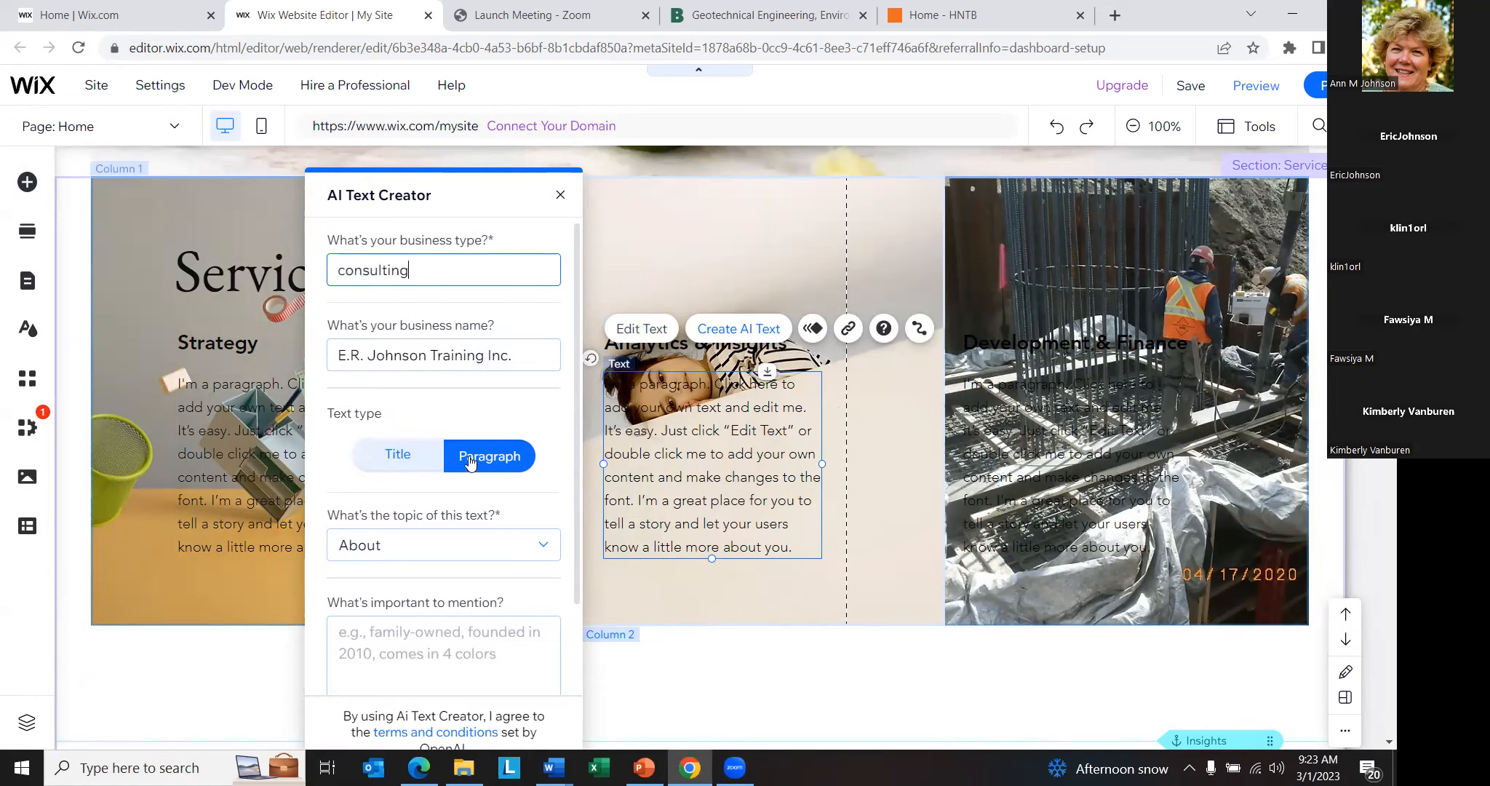
- Keep the topic as About, enter teacher, technician, inspection and family as important points to mention, and generate the paragraph text
click(448, 546)
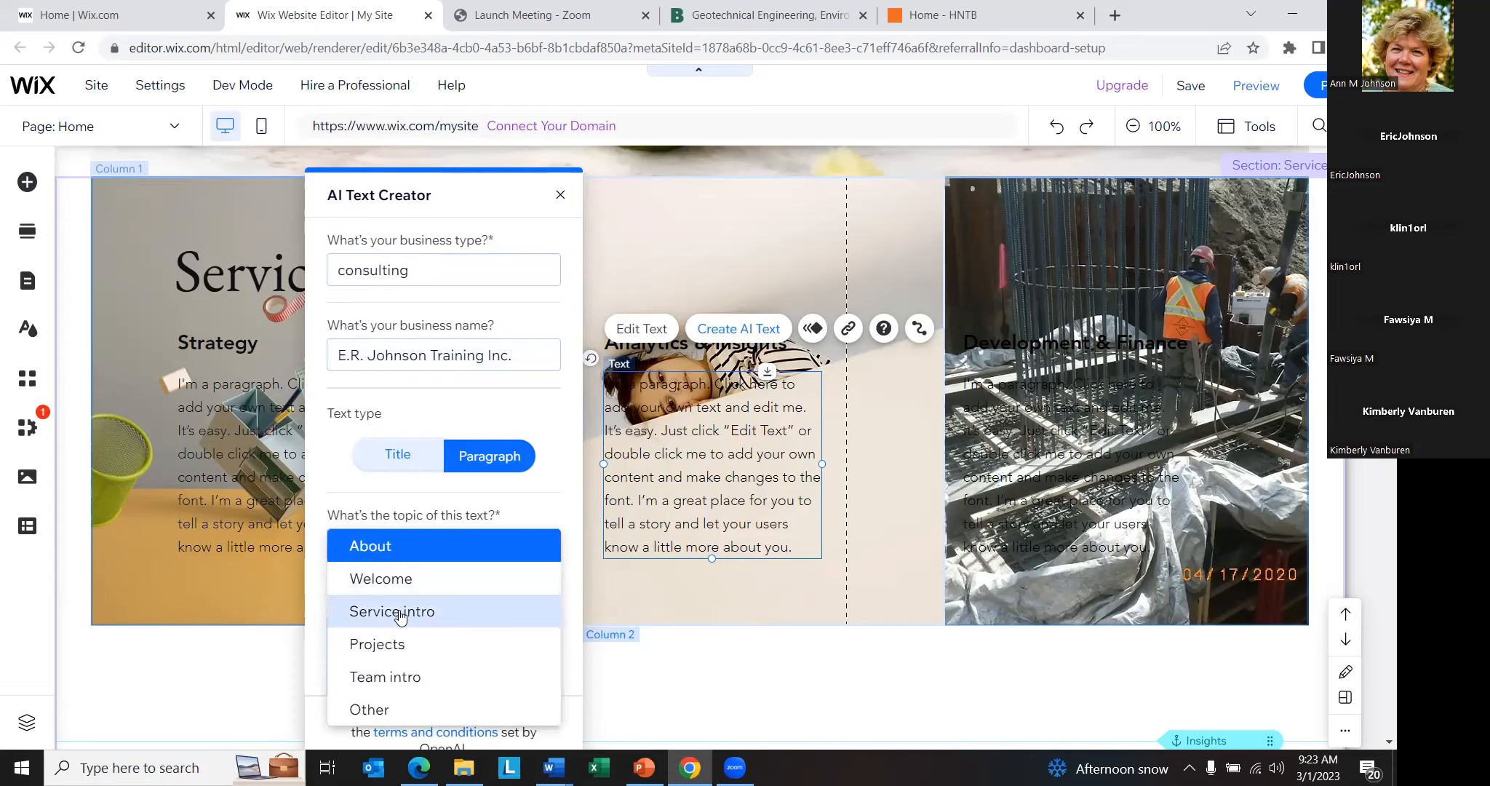
click(402, 547)
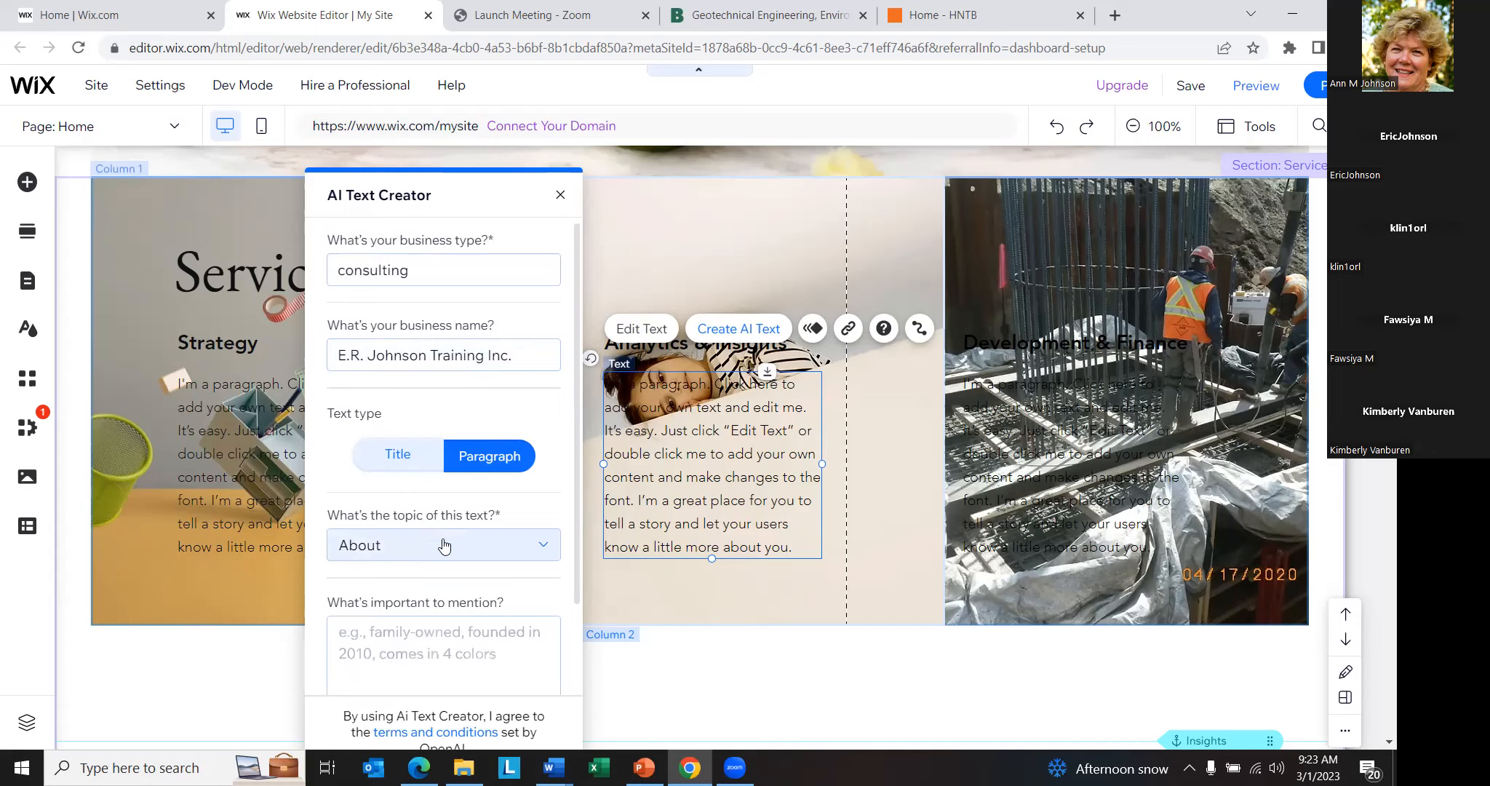
scroll(437, 542, down, 2)
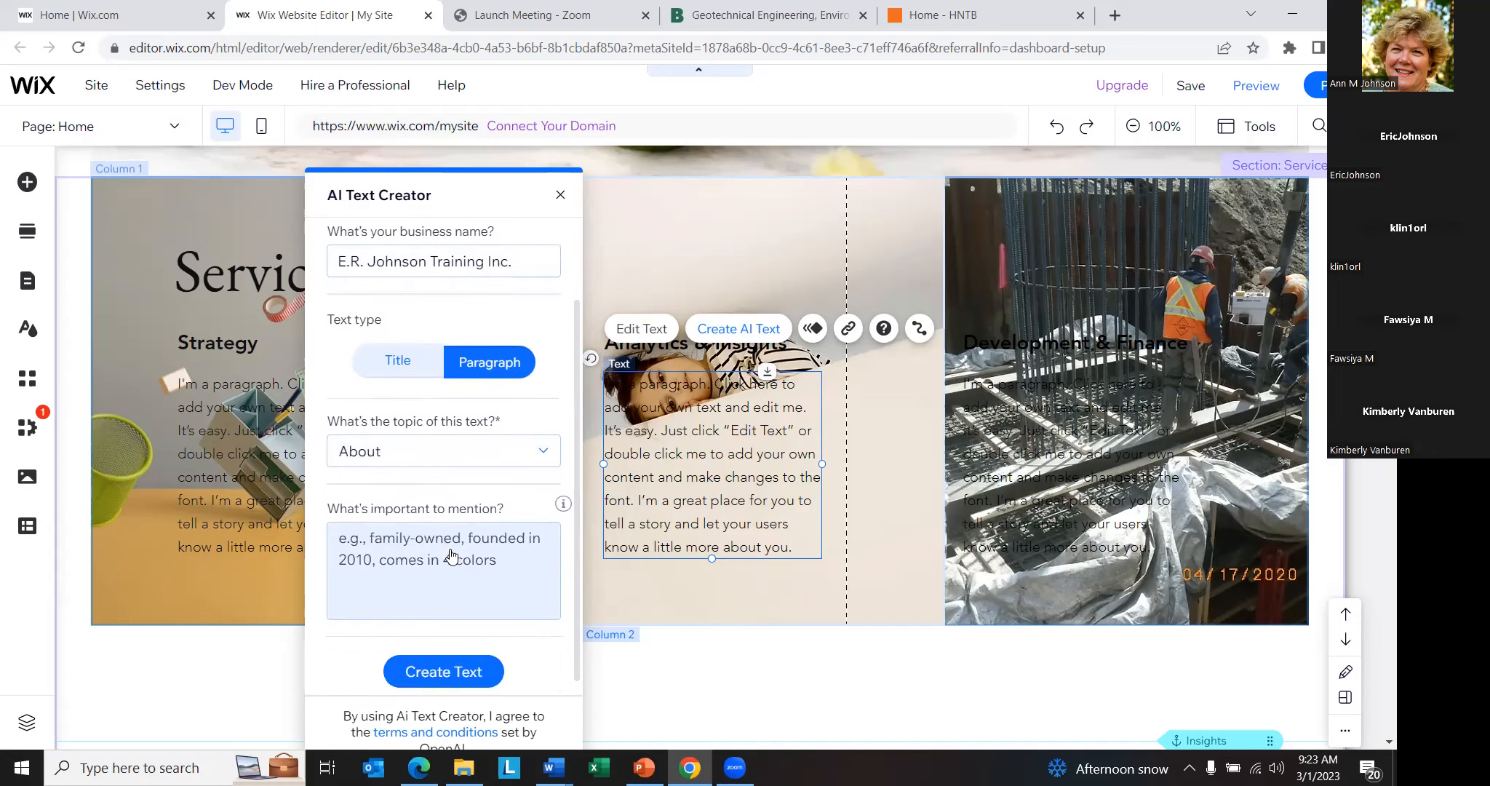
click(400, 535)
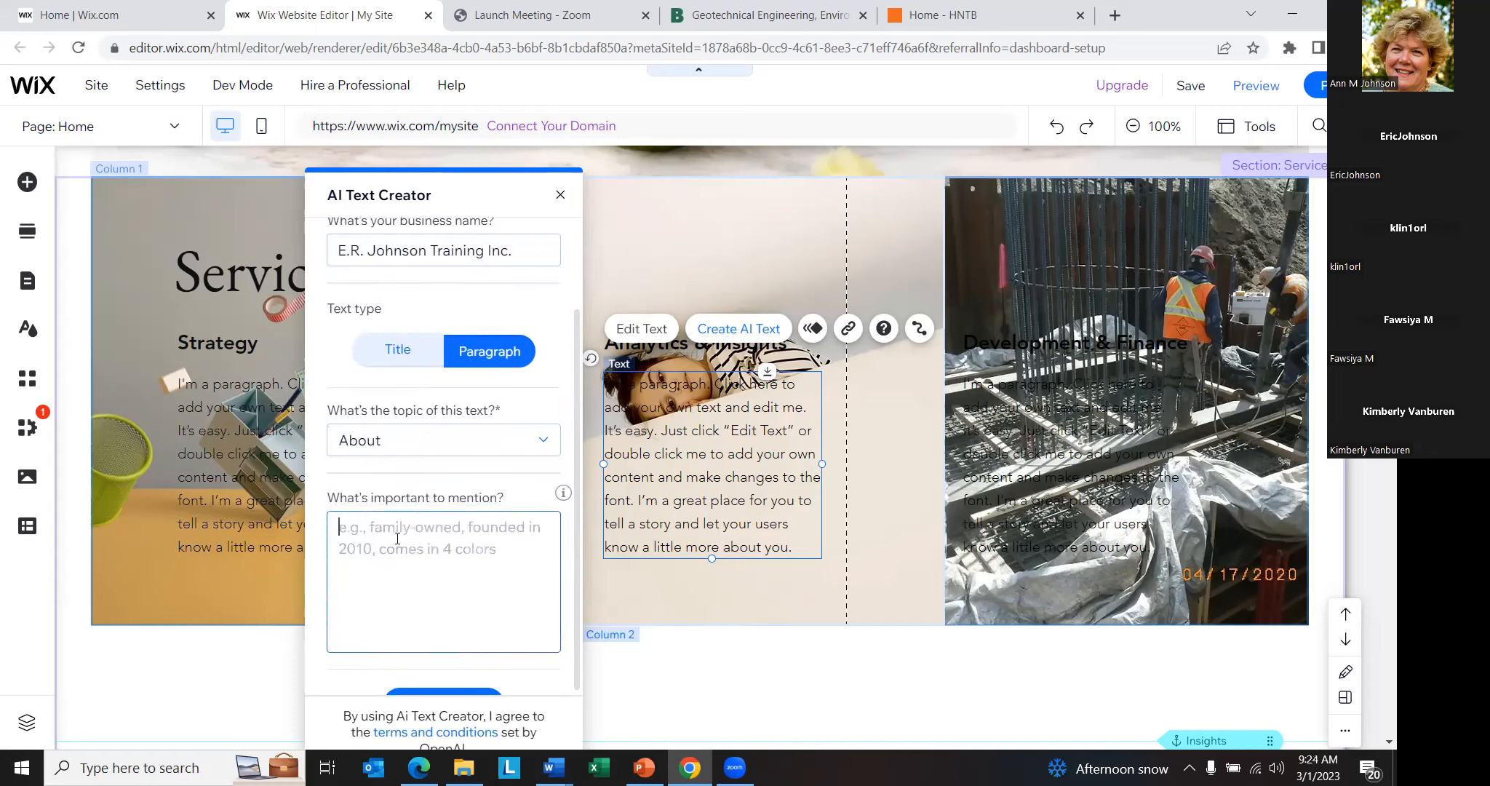
text(teacher)
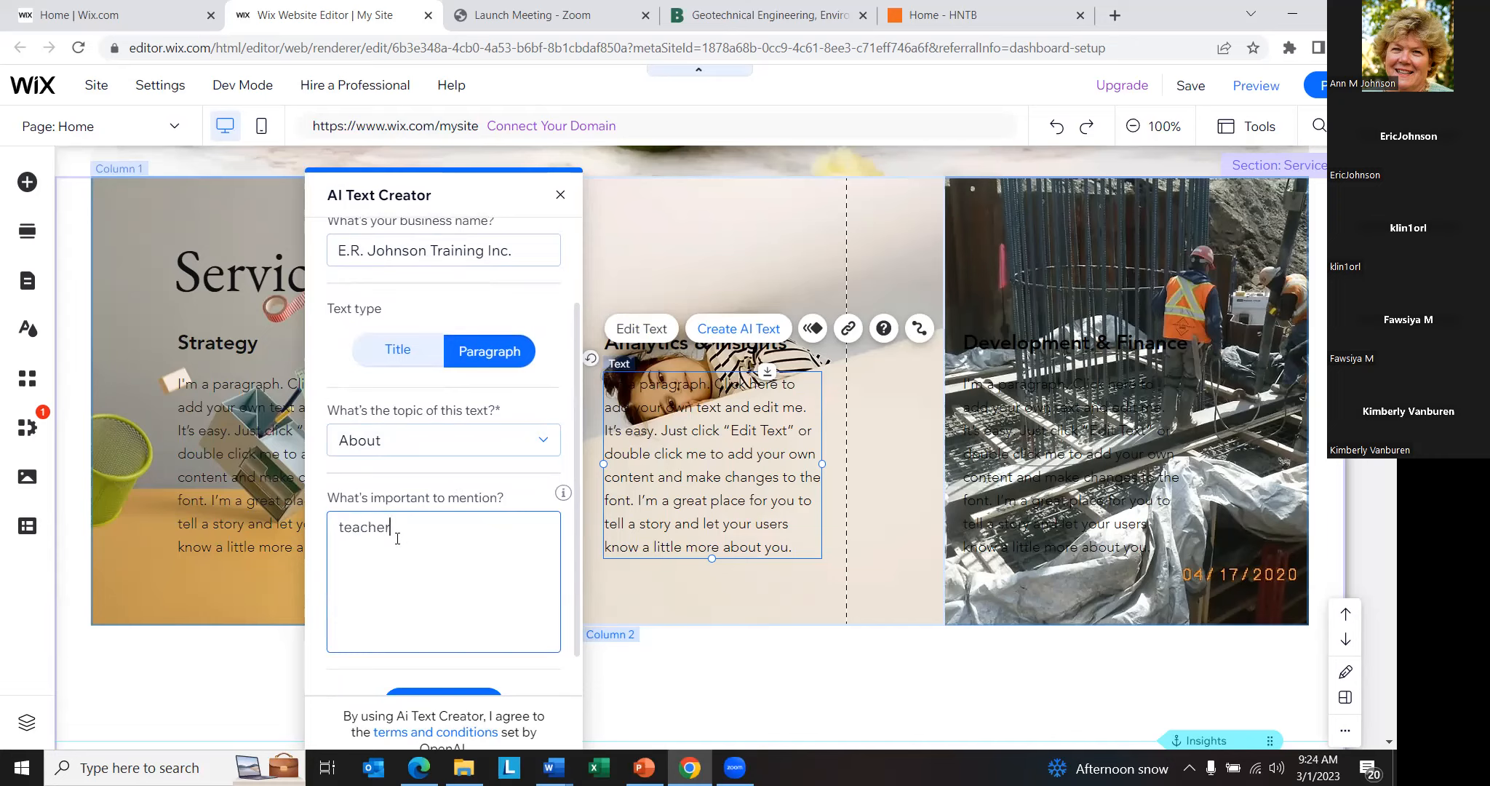
text(, technician, inspection)
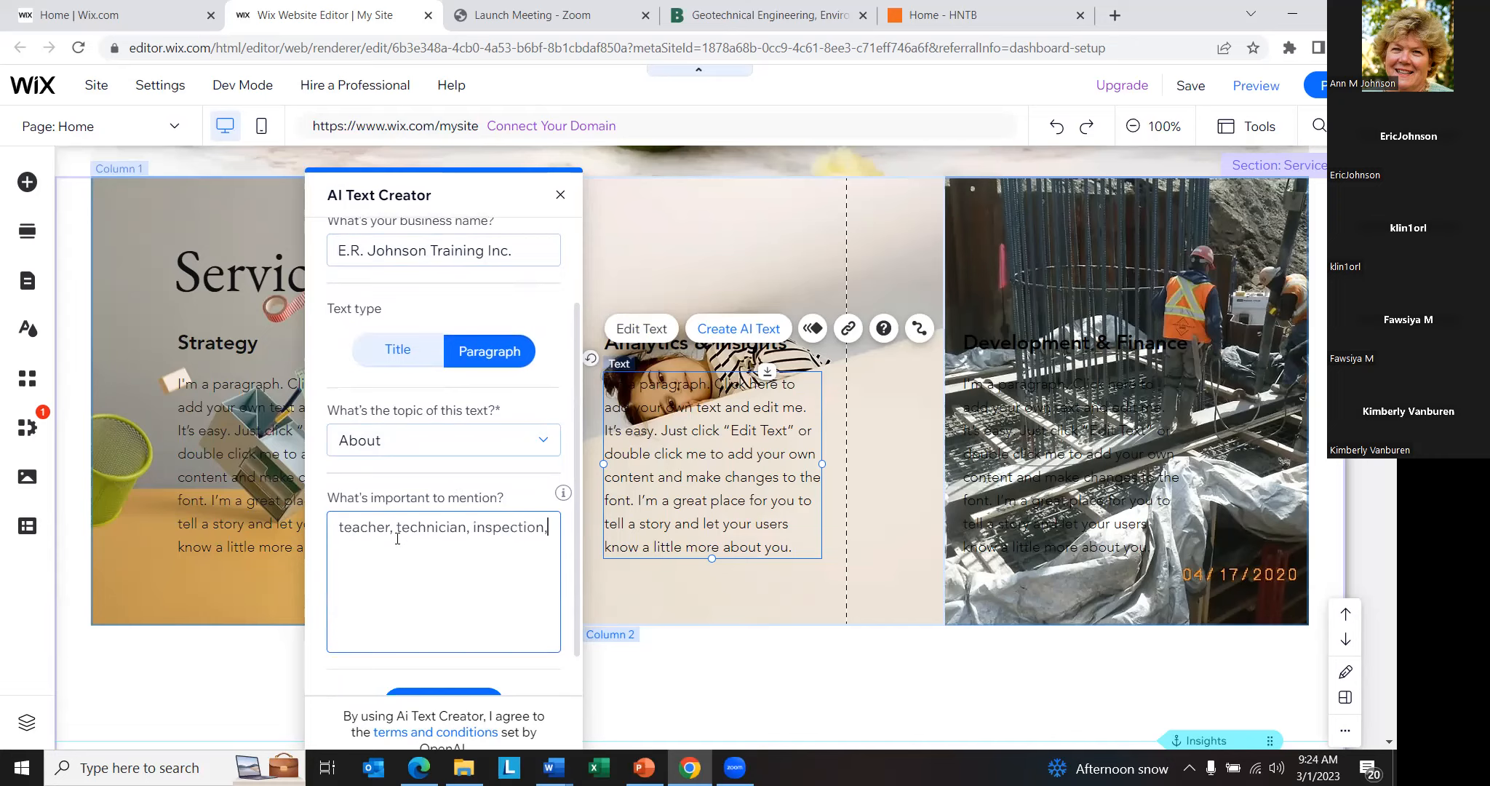
text(, famil)
scroll(398, 539, down, 1)
click(429, 658)
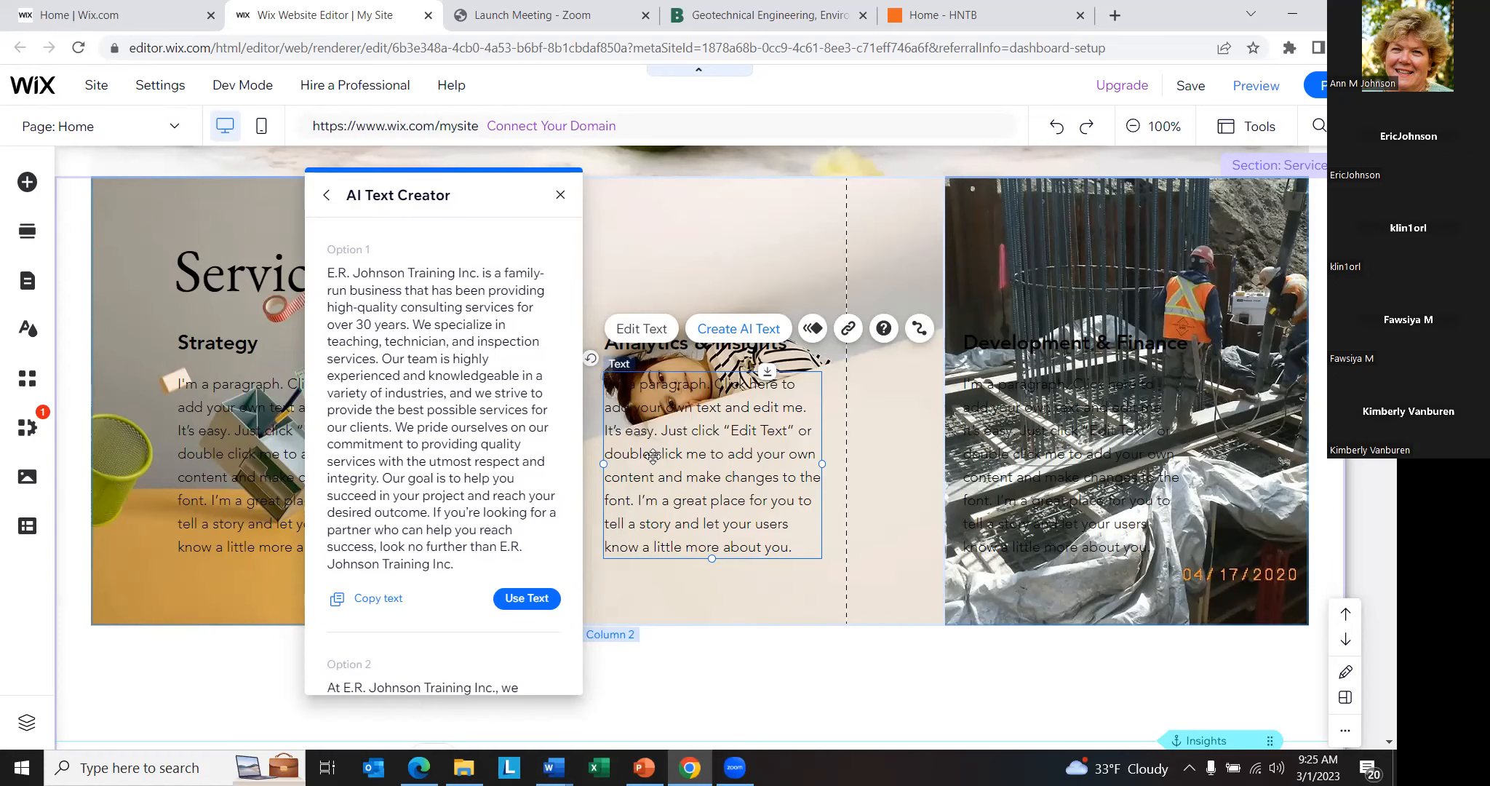
- Review the generated text options and use Option 1 for the Analytics & Insights paragraph
scroll(638, 444, down, 3)
scroll(469, 437, down, 8)
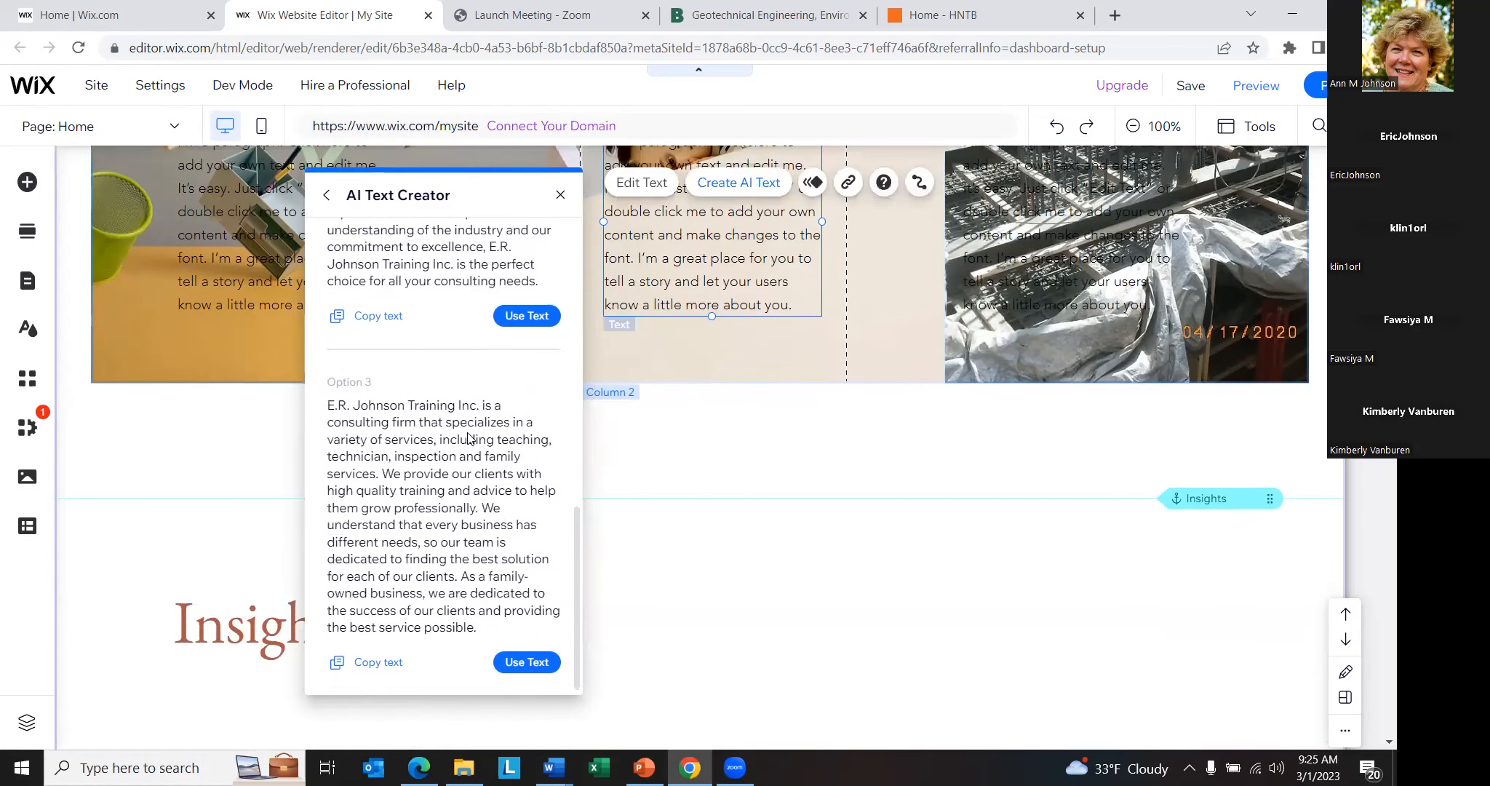
scroll(469, 438, up, 8)
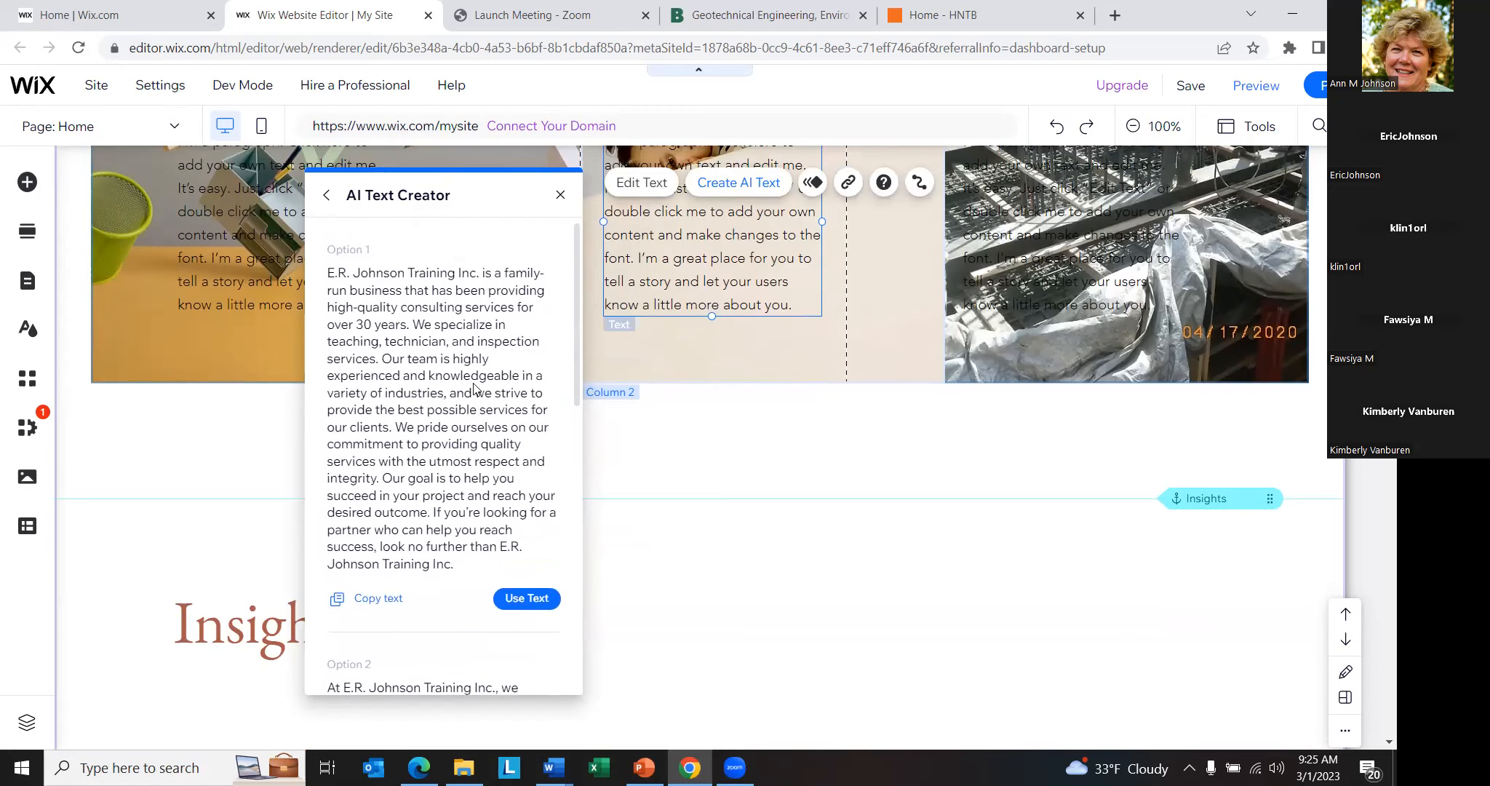
click(538, 599)
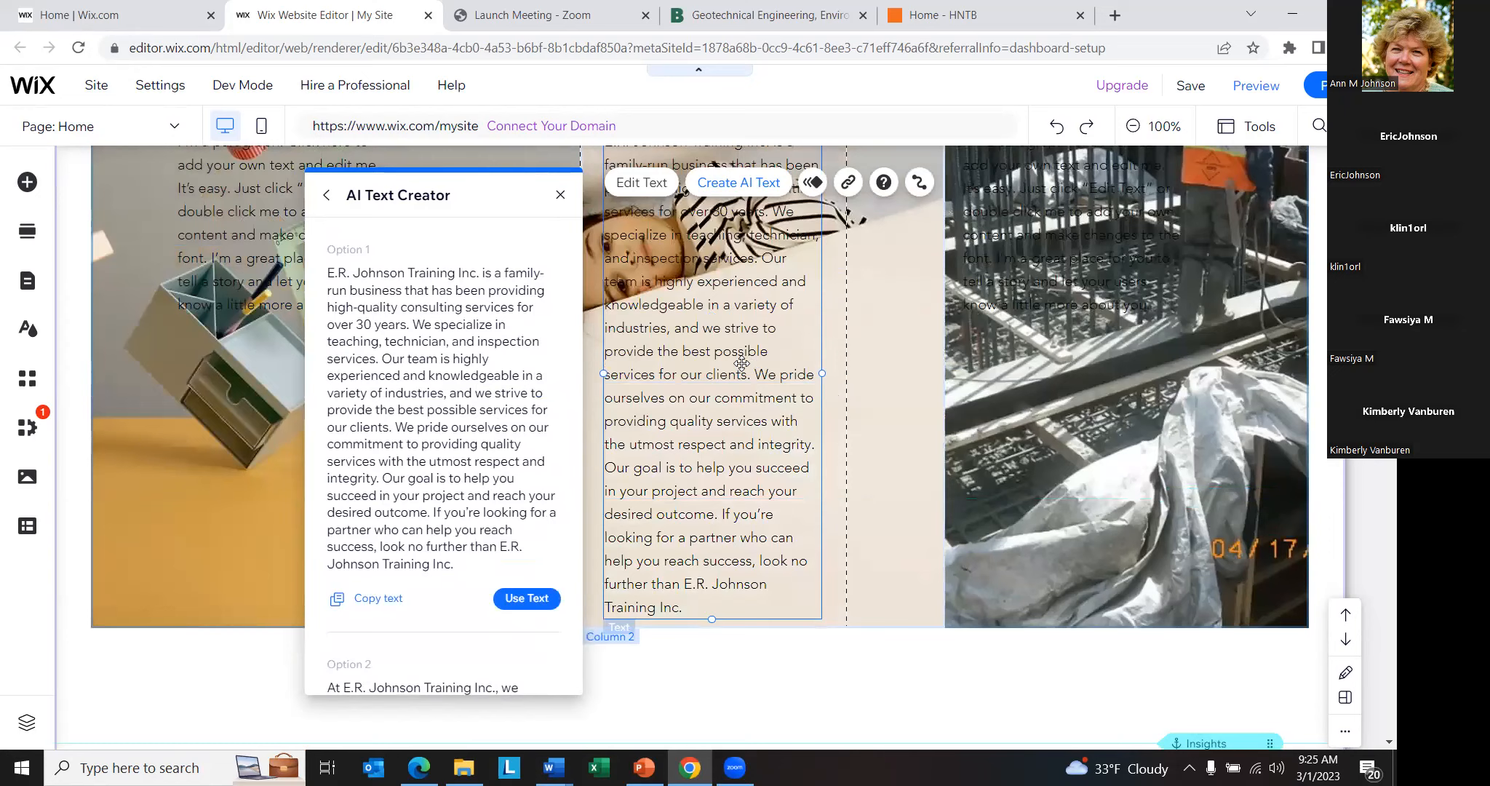
- Open the Analytics & Insights paragraph for editing, highlight passages in its generated text, and close the text settings
double_click(720, 347)
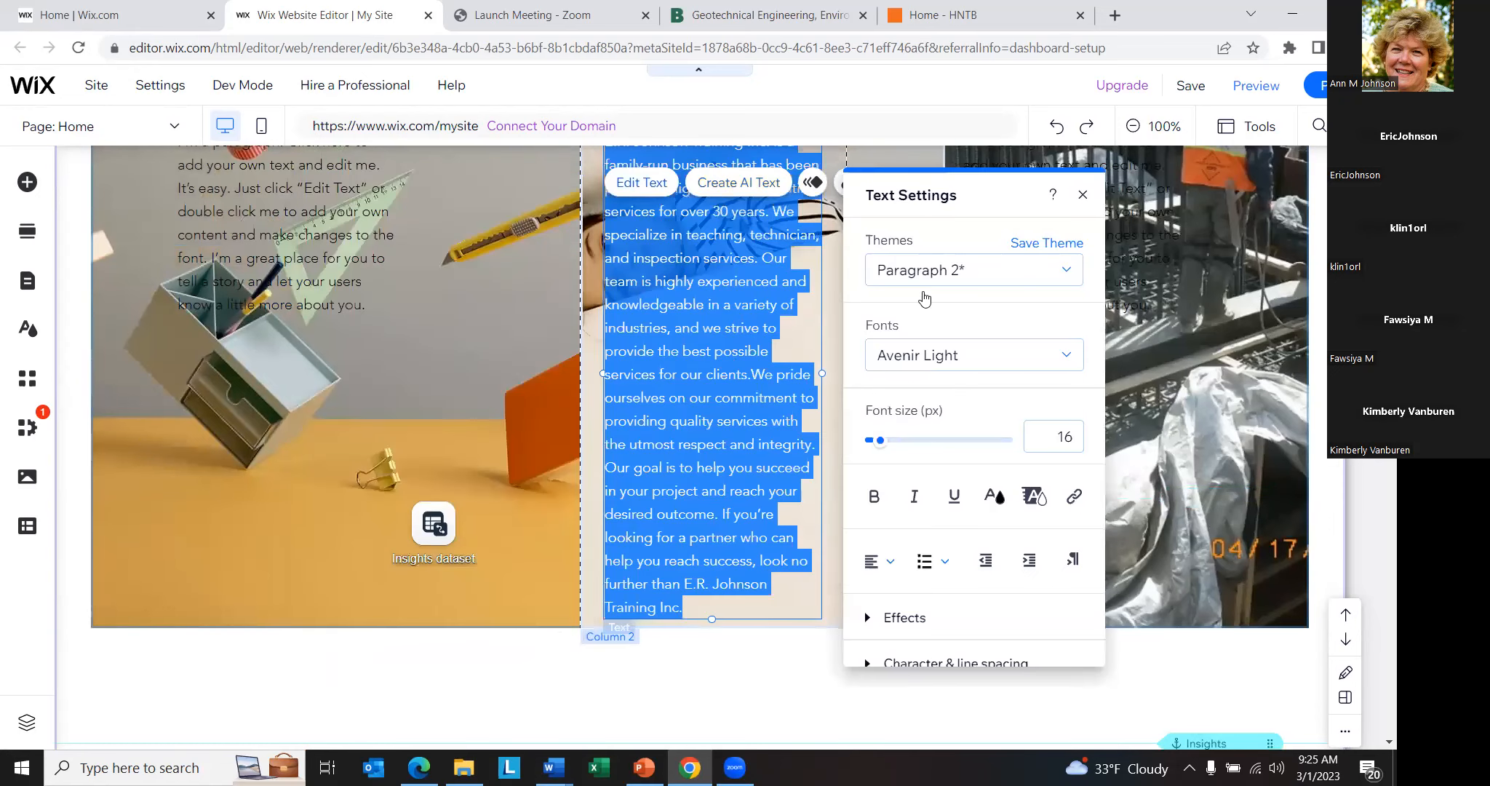
click(713, 354)
drag(714, 354, 693, 361)
click(705, 396)
drag(652, 462, 717, 486)
drag(734, 537, 732, 560)
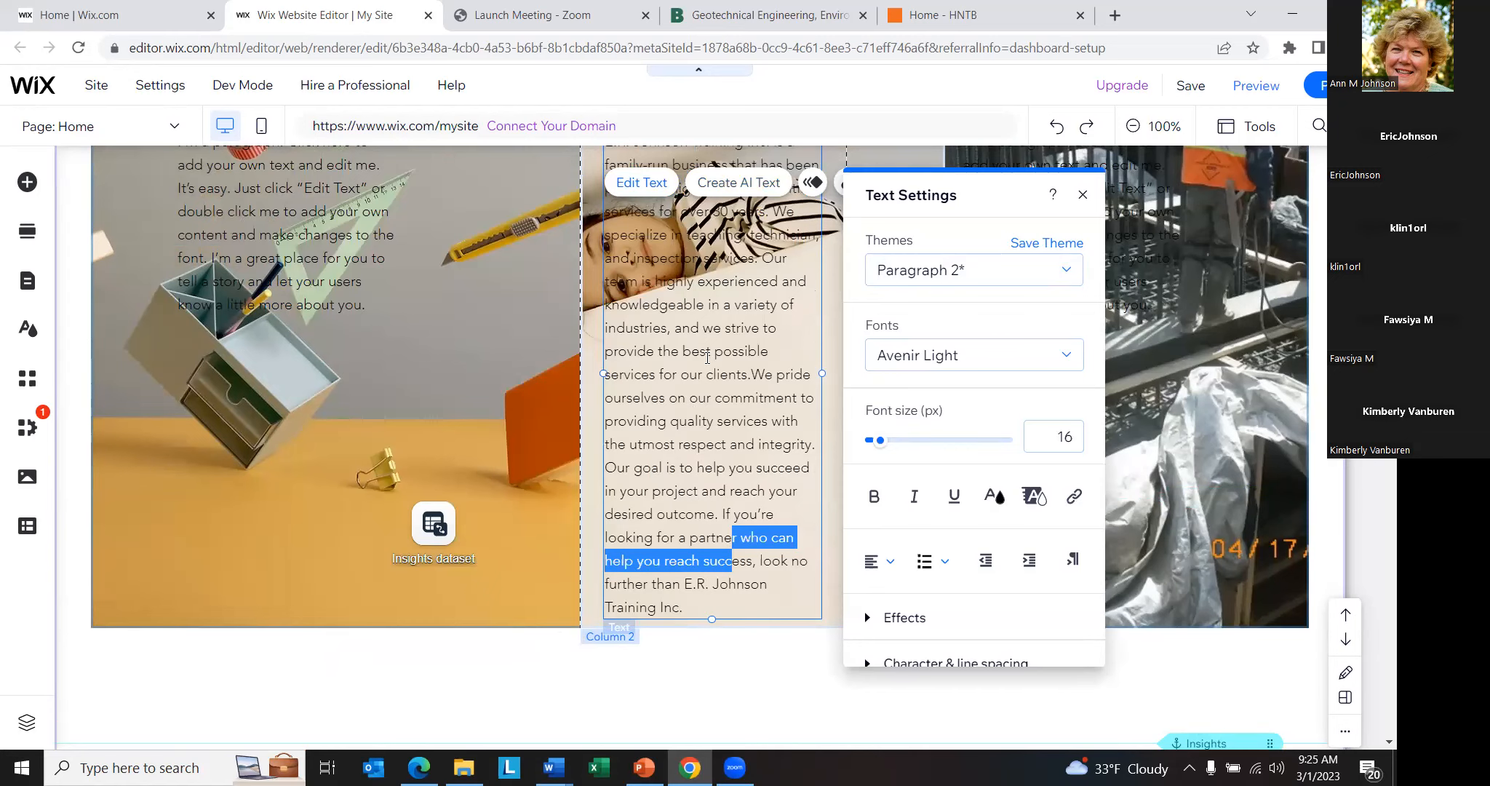
scroll(706, 357, up, 3)
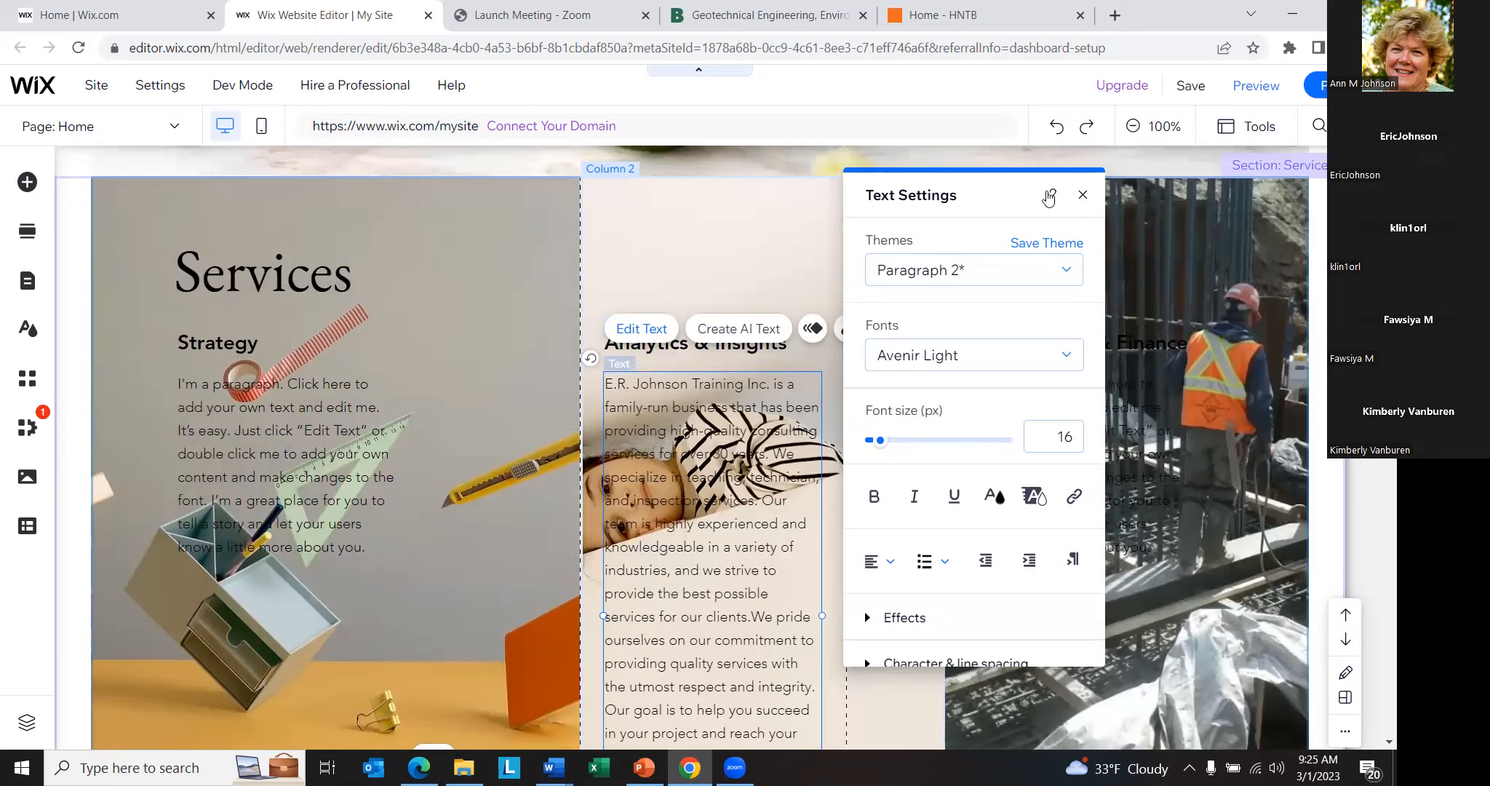
click(1083, 195)
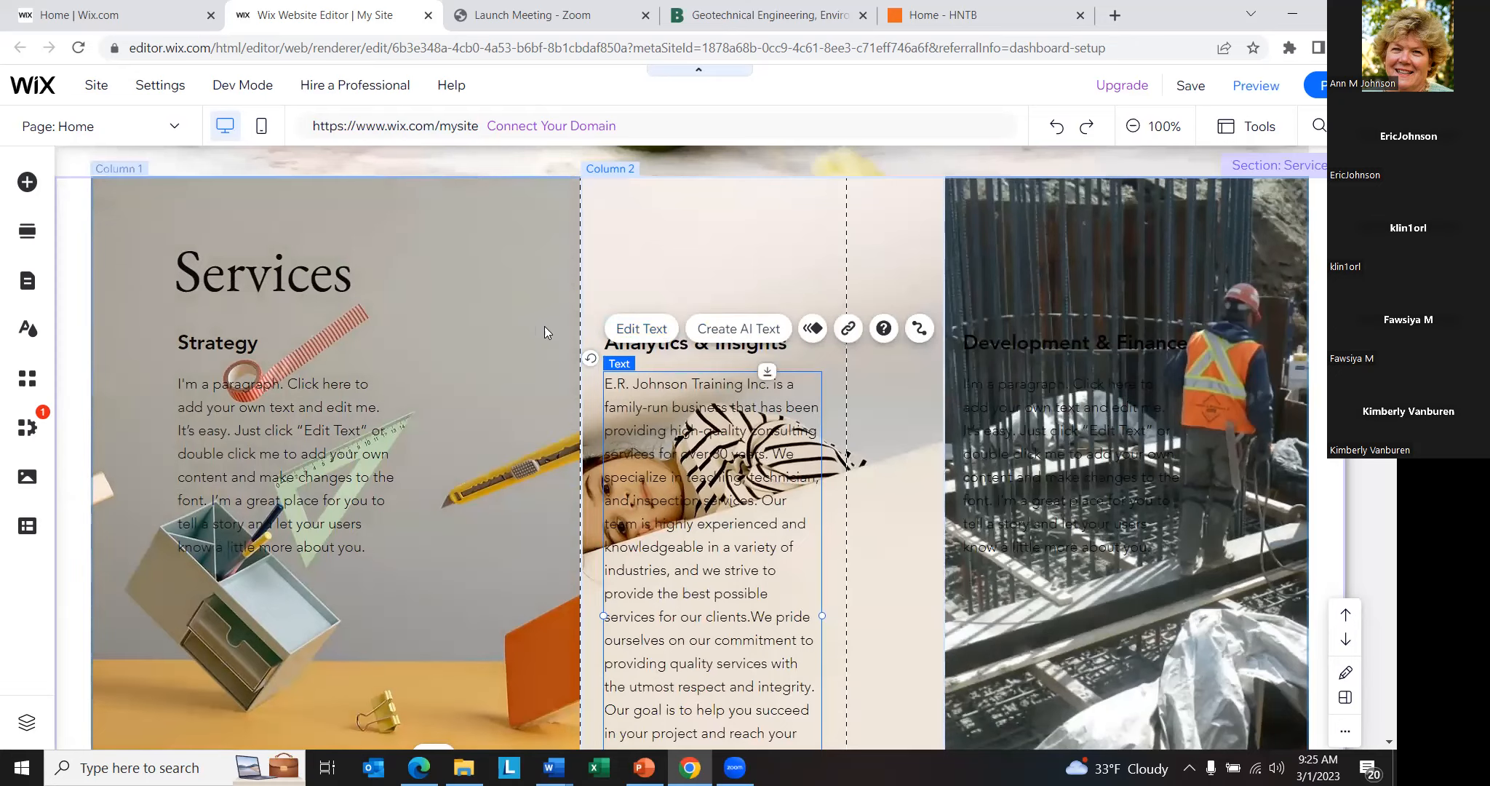
- Look over the rest of the Home page, from the Services columns through Insights and Career to the subscribe form
scroll(532, 337, down, 3)
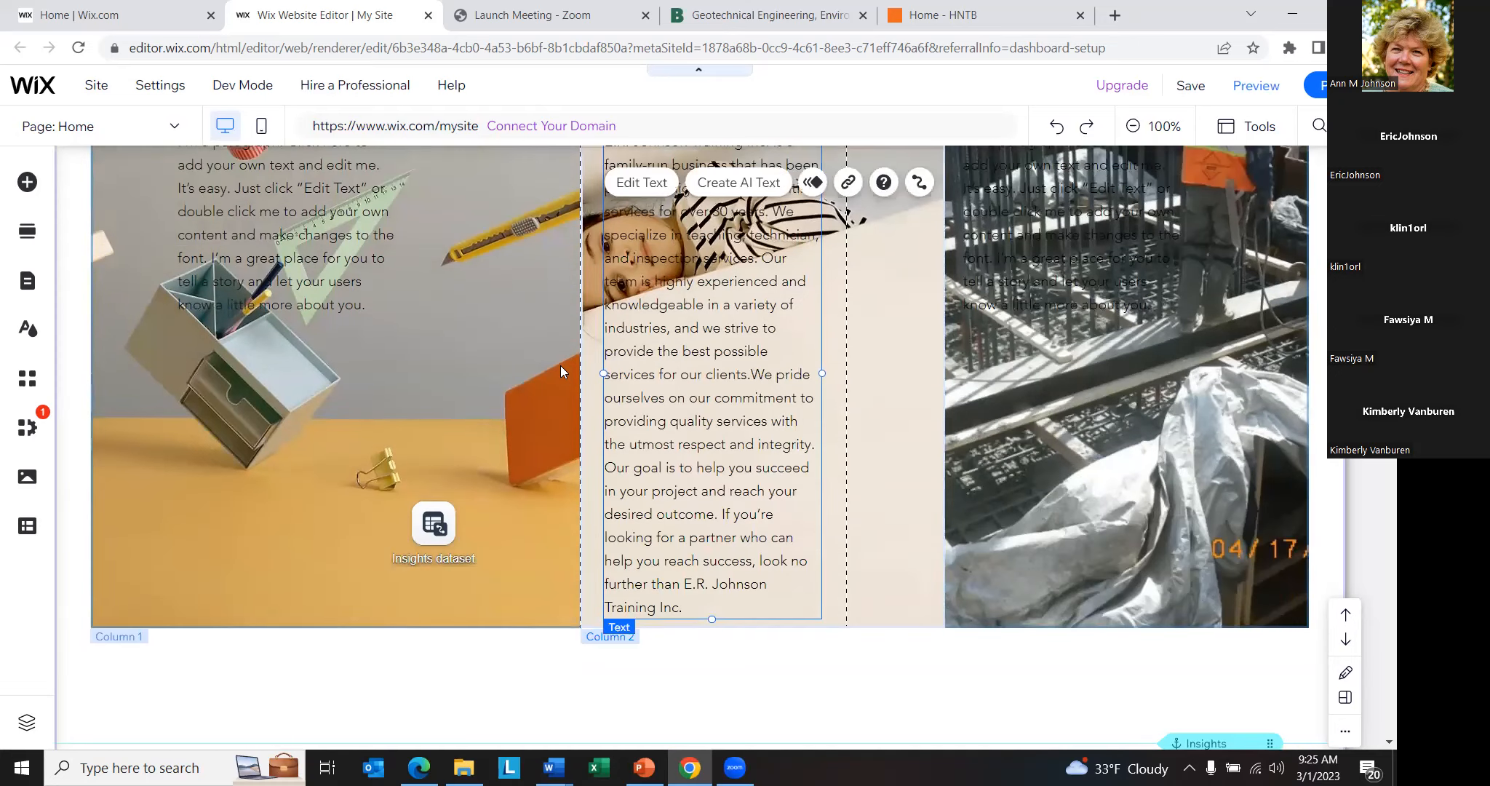
scroll(561, 371, down, 3)
scroll(502, 488, down, 2)
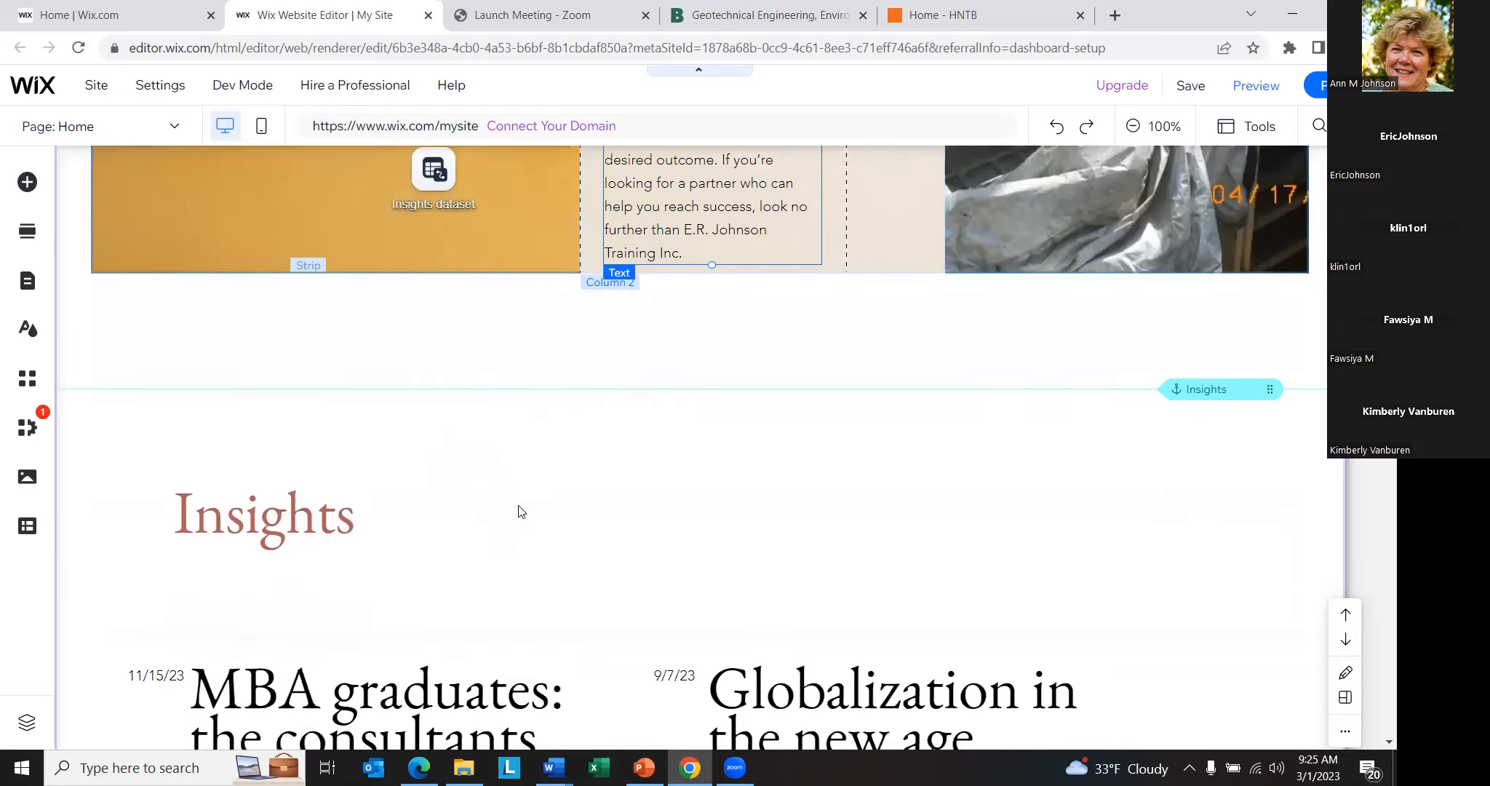
scroll(519, 512, down, 12)
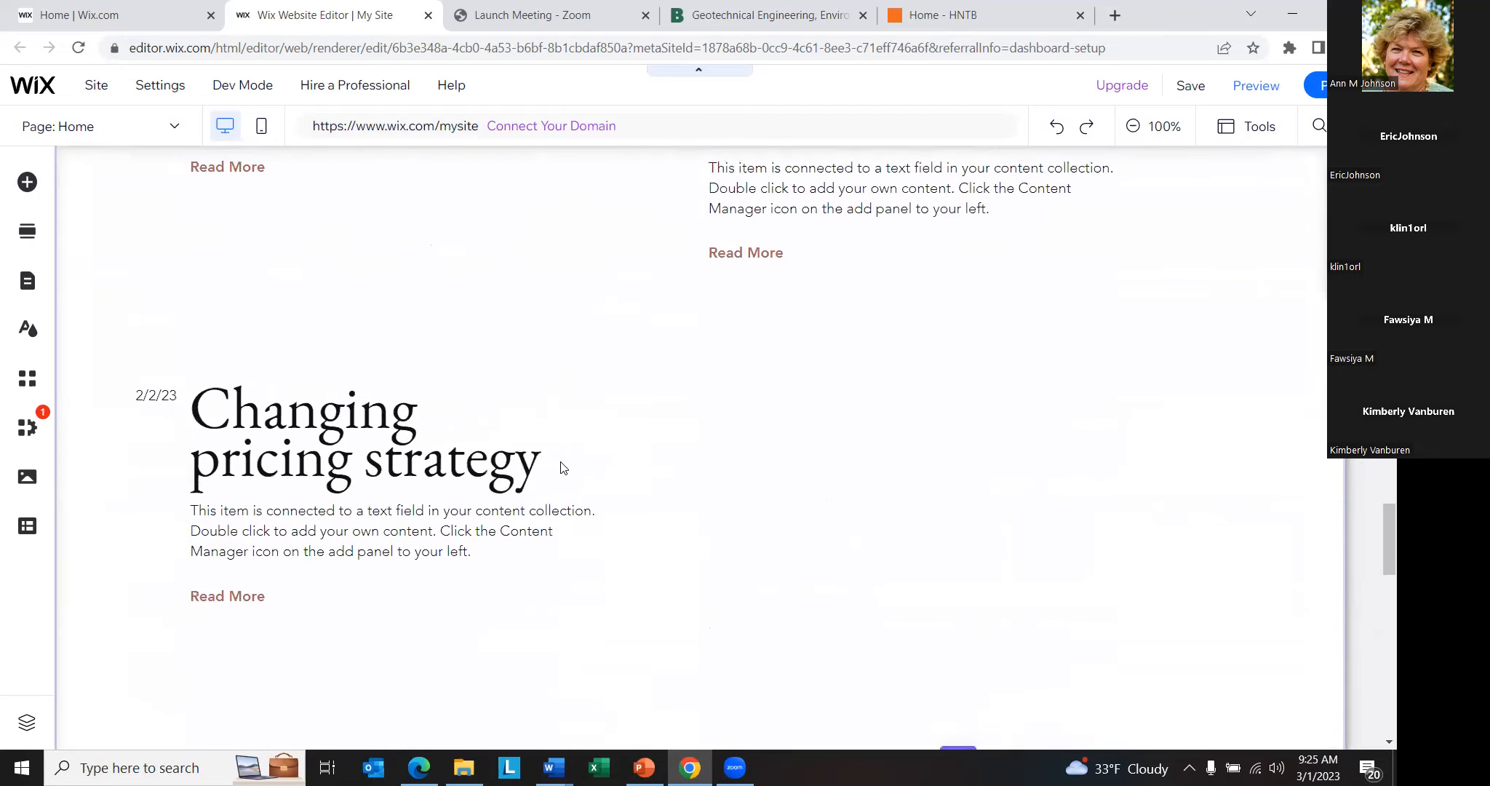
scroll(561, 467, down, 4)
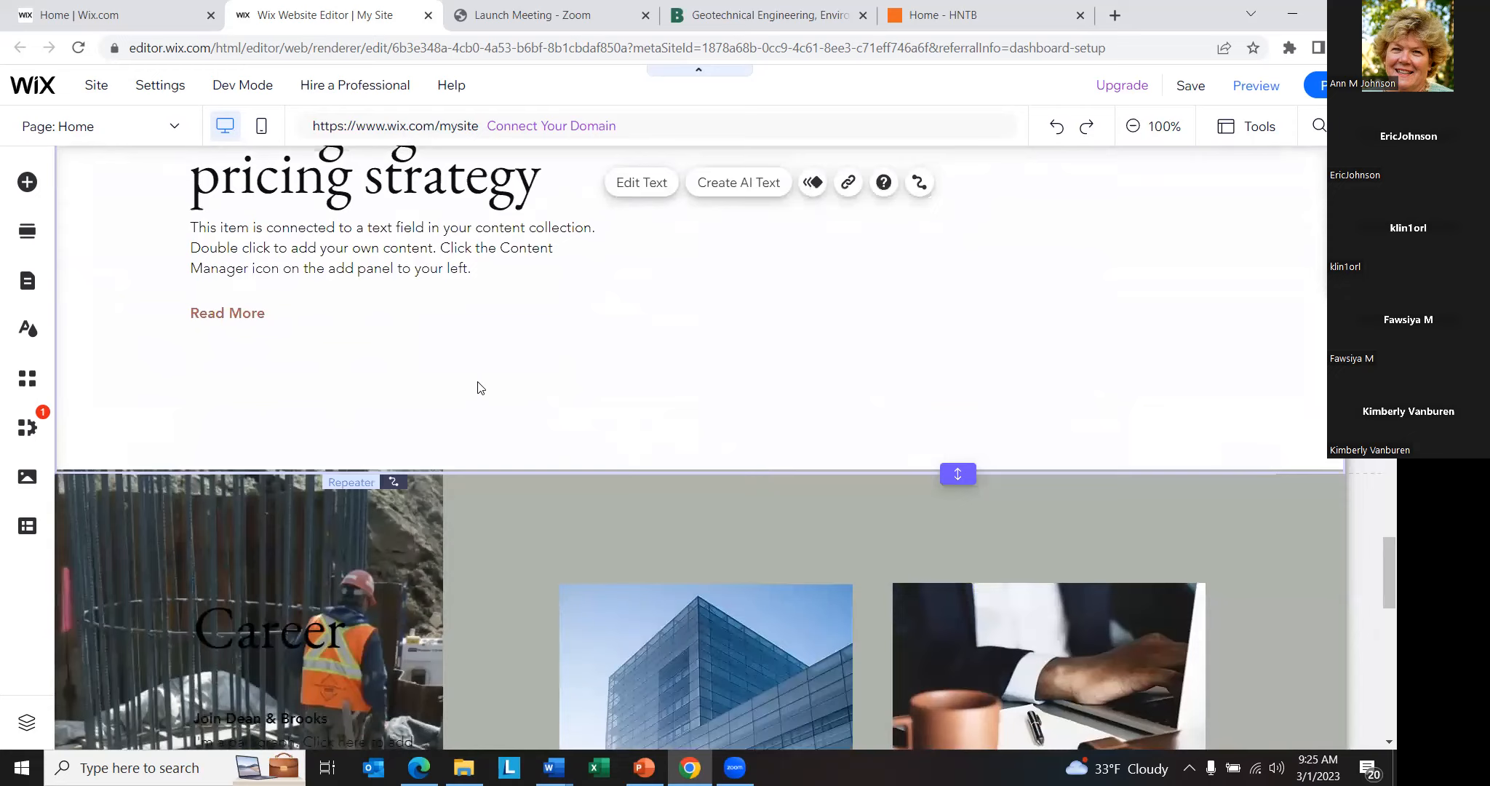
scroll(565, 389, down, 5)
scroll(237, 355, up, 2)
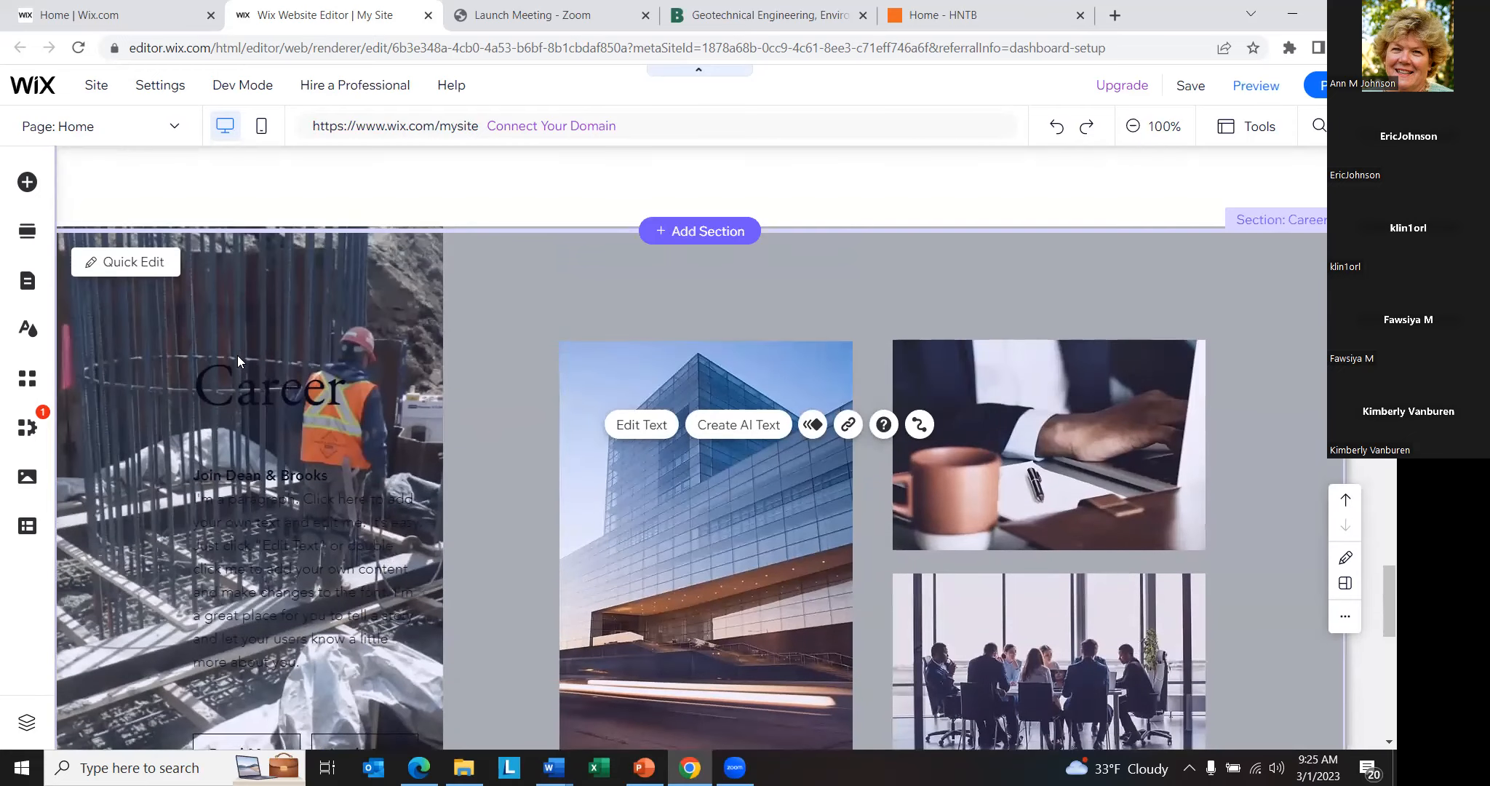
scroll(529, 398, down, 7)
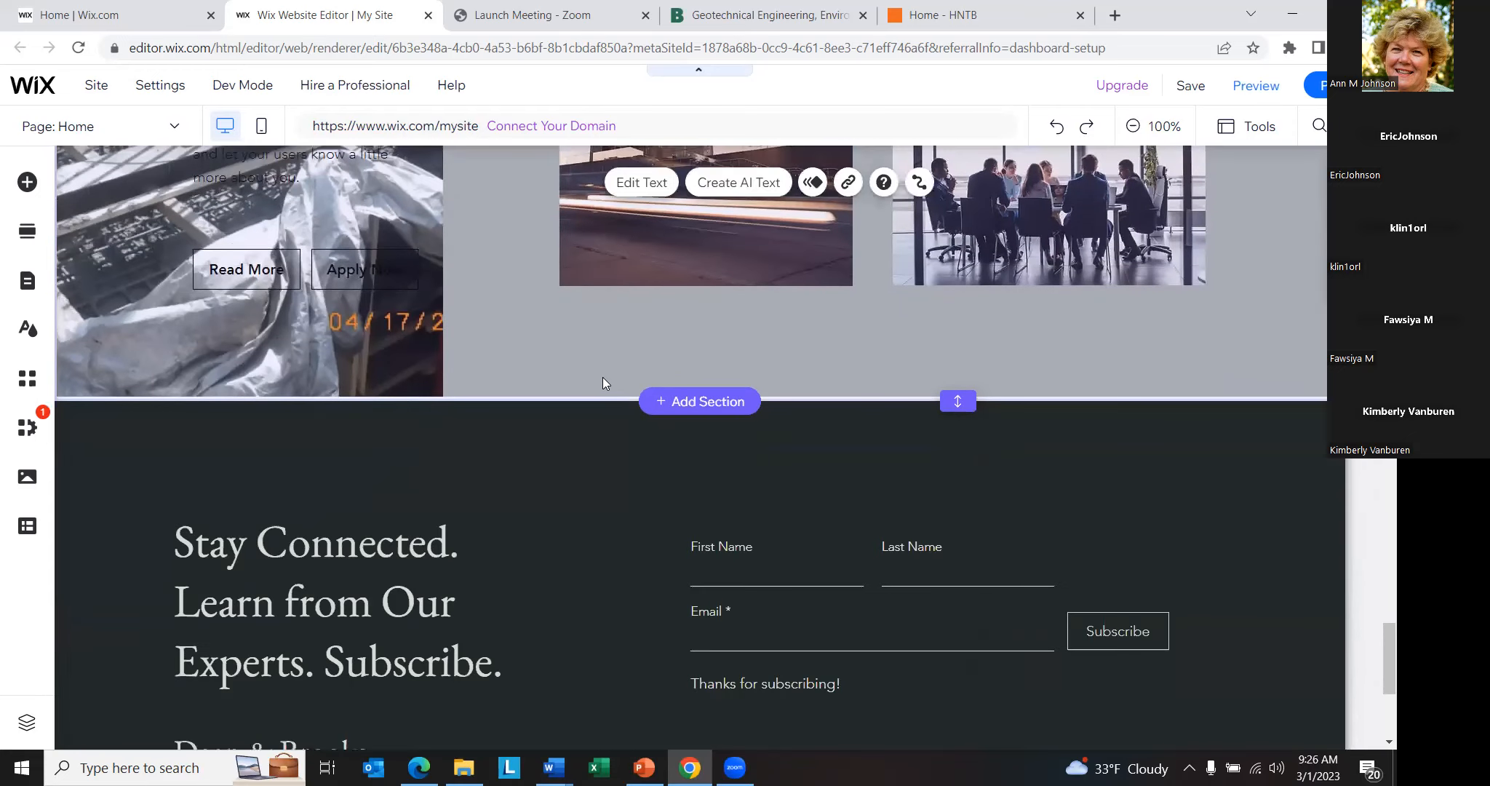
scroll(539, 335, up, 3)
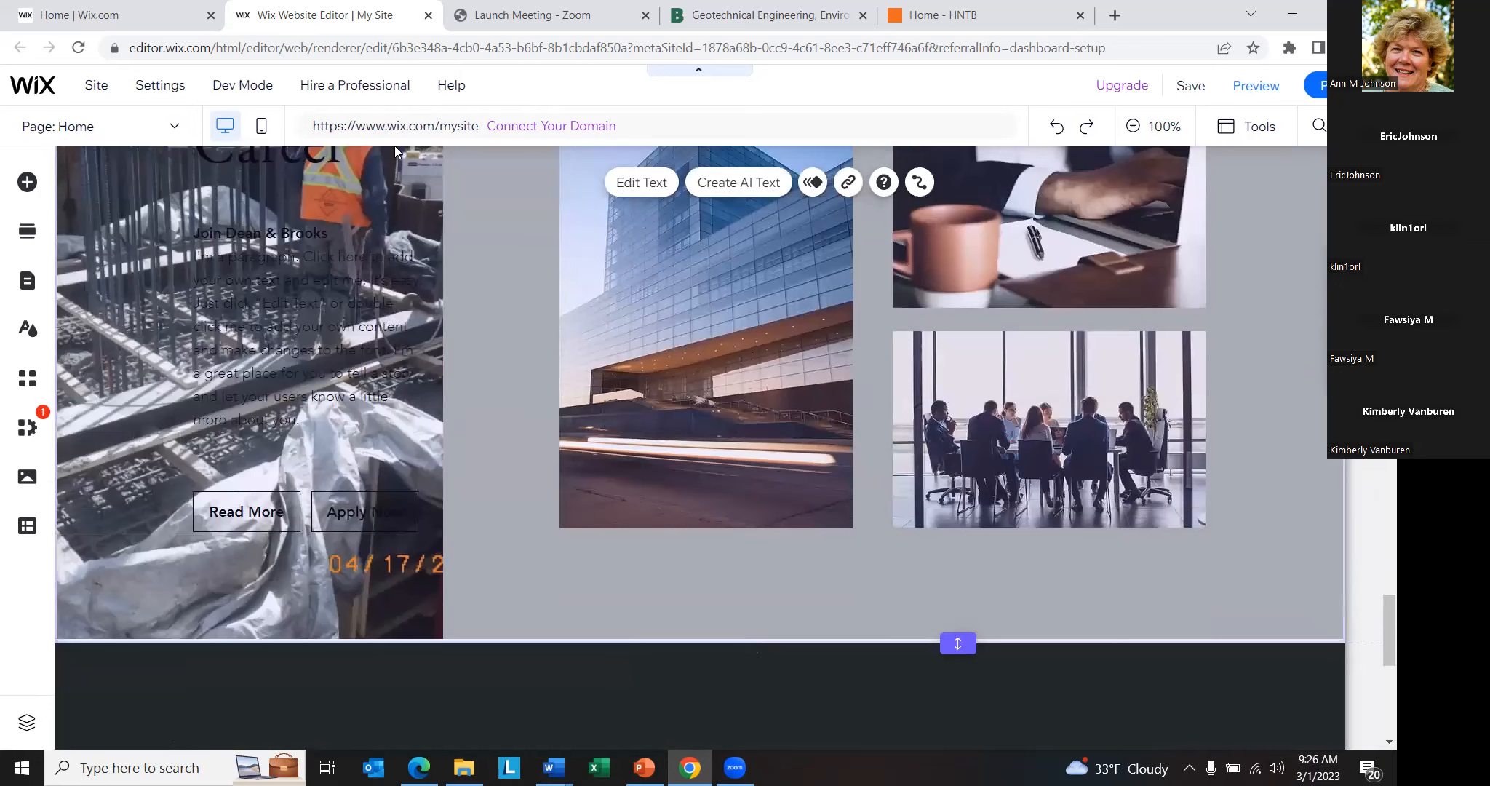
- Switch the dashboard to the site named "website", open that site in the website editor, and dismiss the blog update offer
click(115, 17)
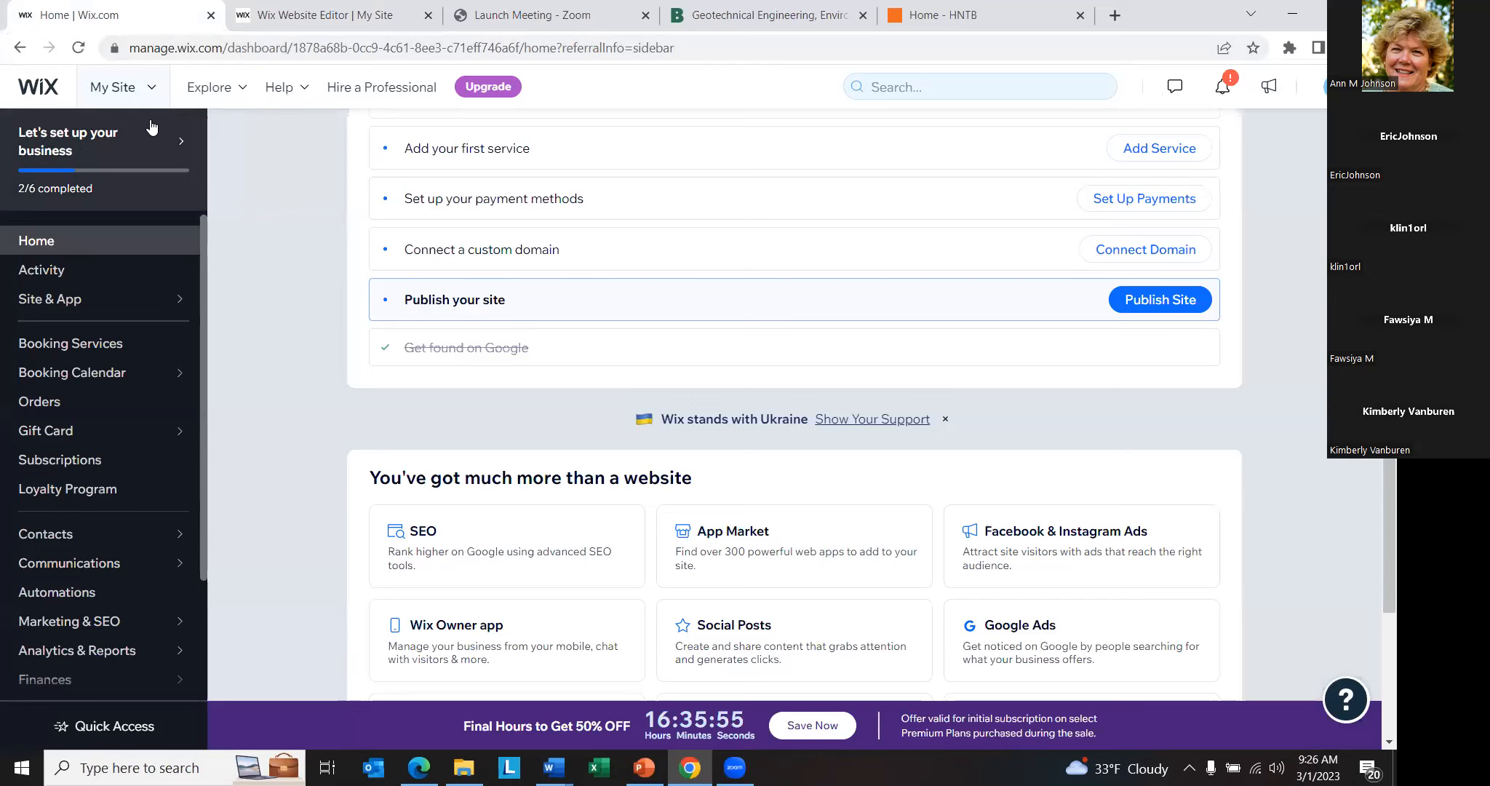
click(141, 106)
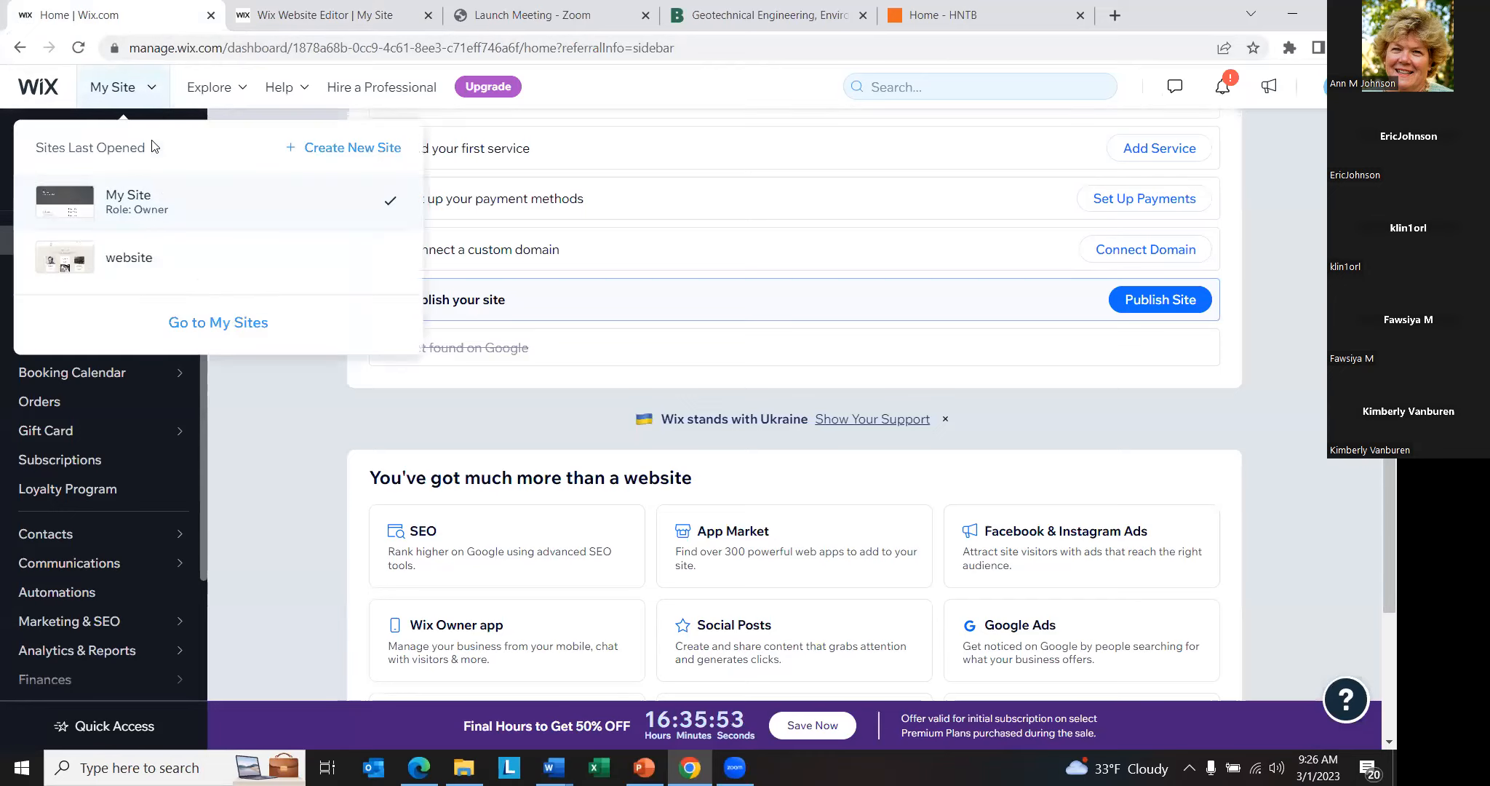
click(182, 256)
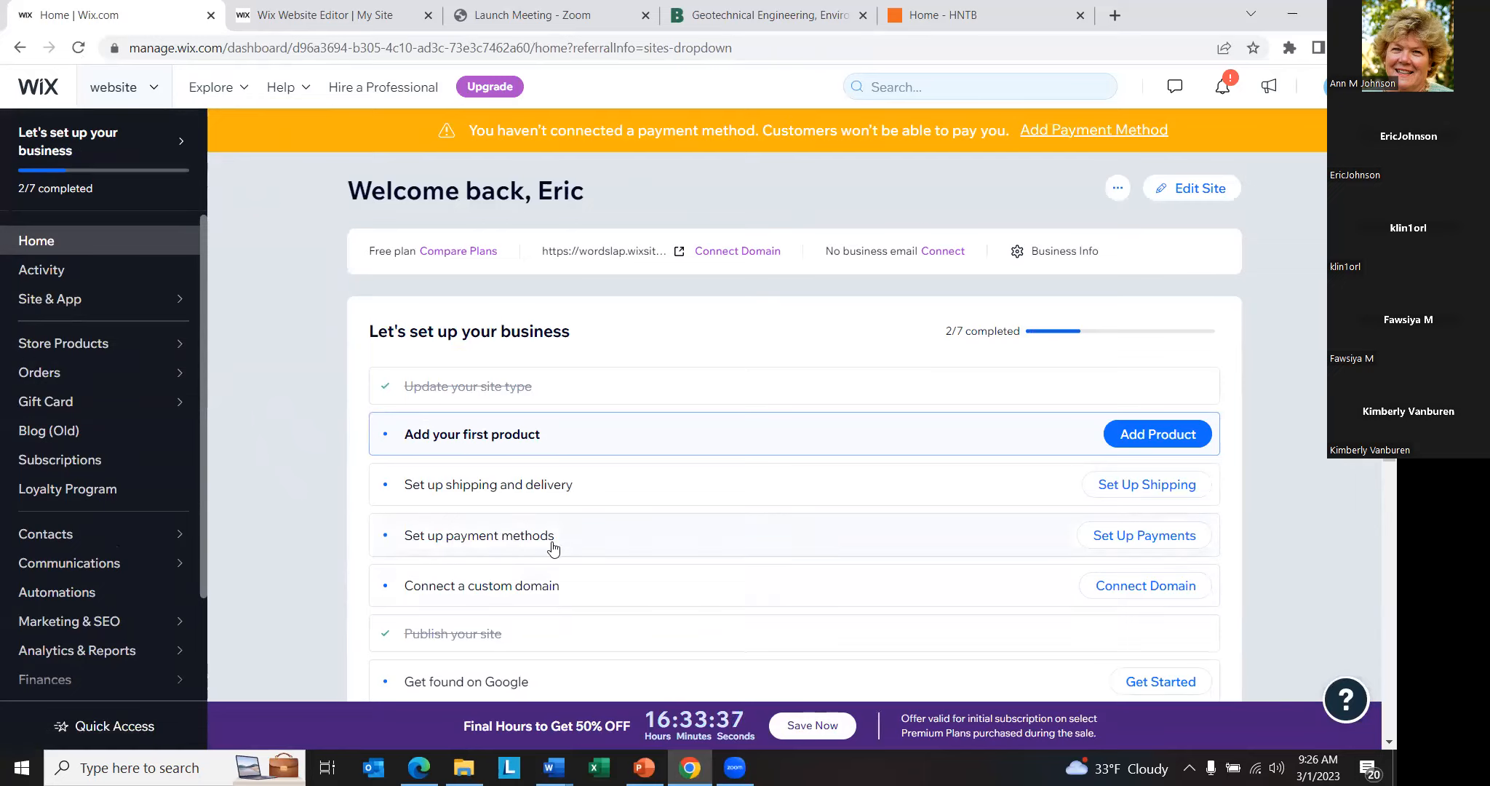
click(650, 639)
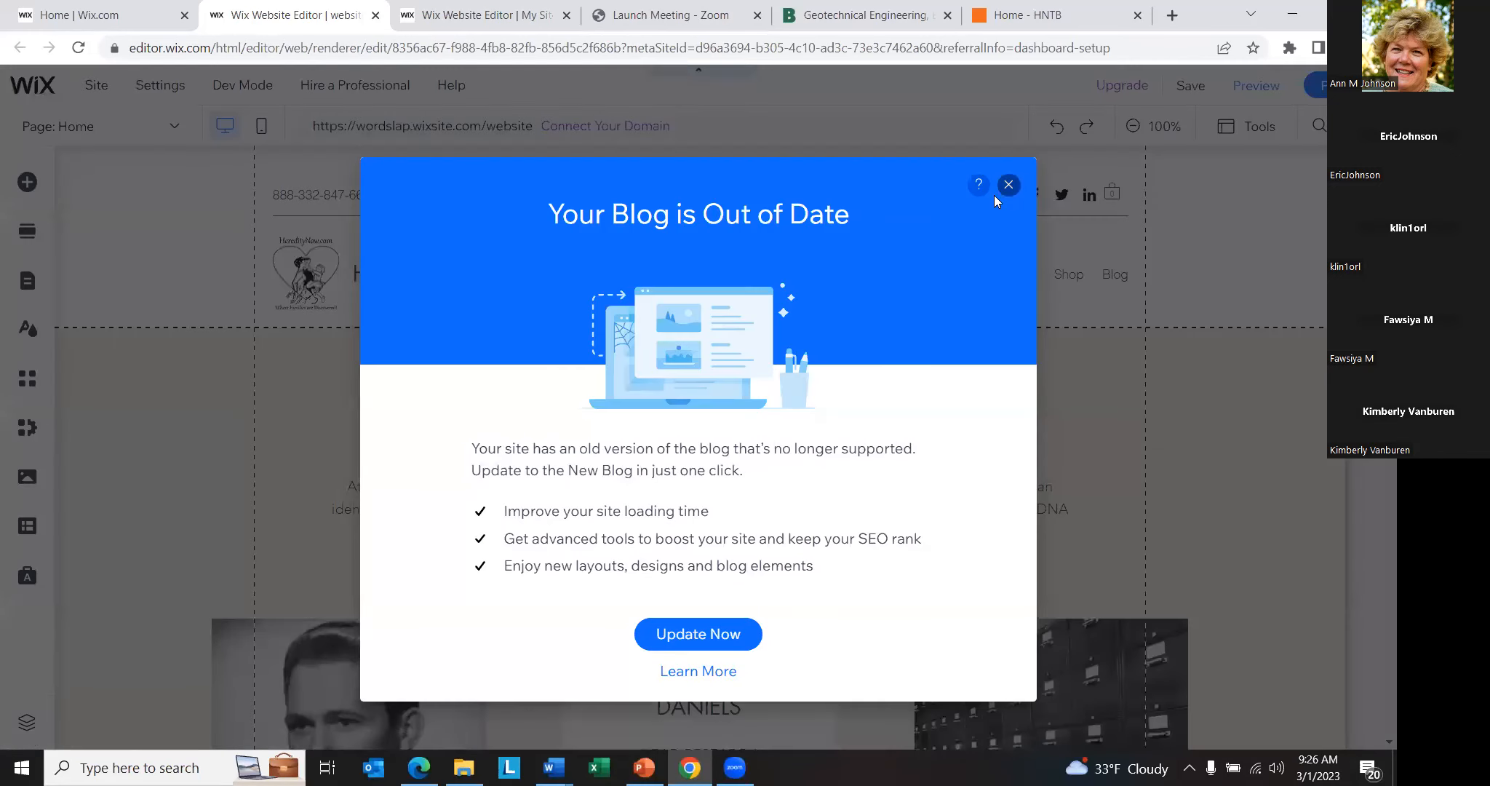
click(1008, 184)
- Look over this site's Home page from Our Staff and Process through About Me down to the HeredityNow.com banner
scroll(125, 551, down, 3)
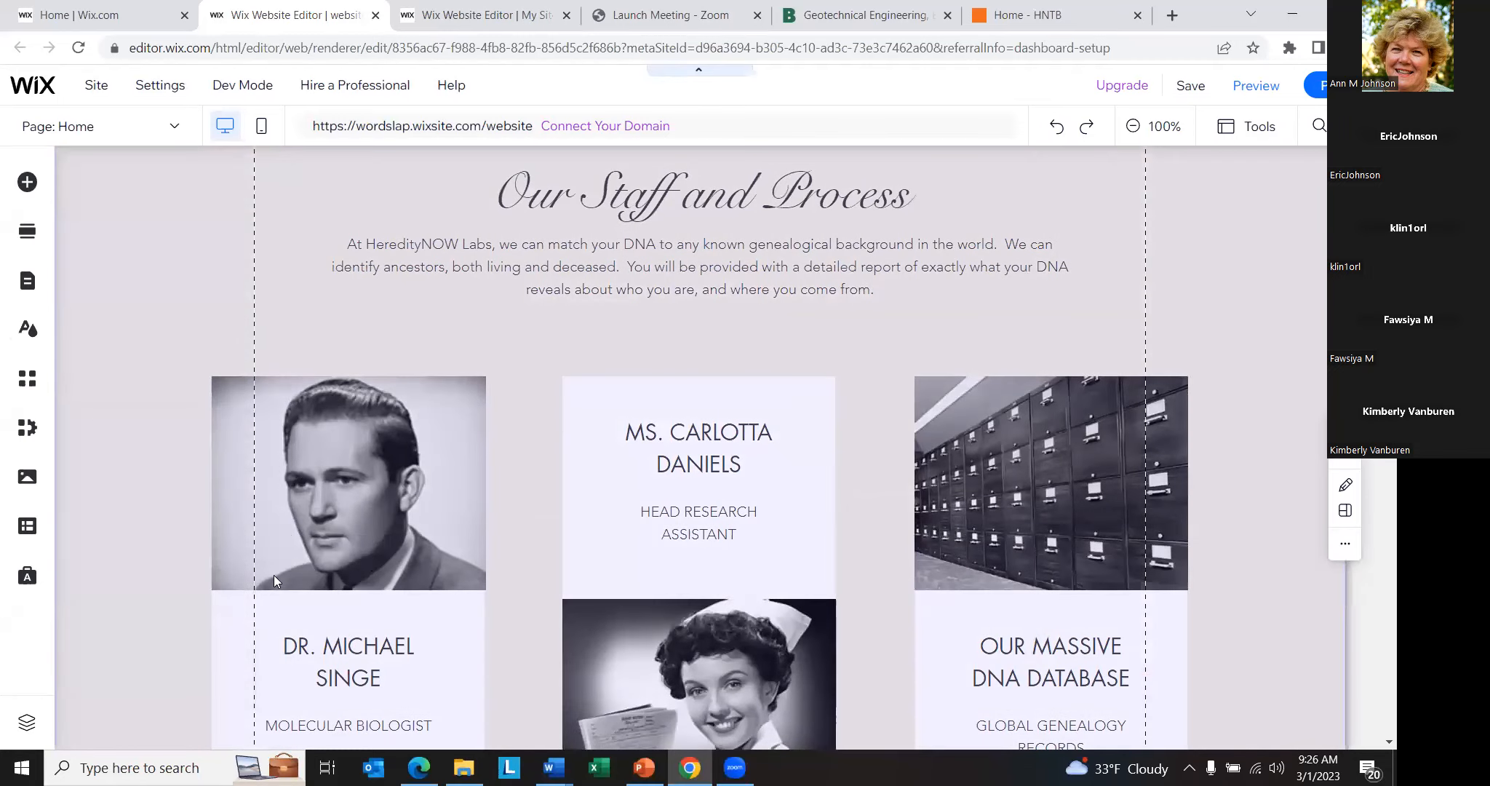
scroll(91, 391, down, 3)
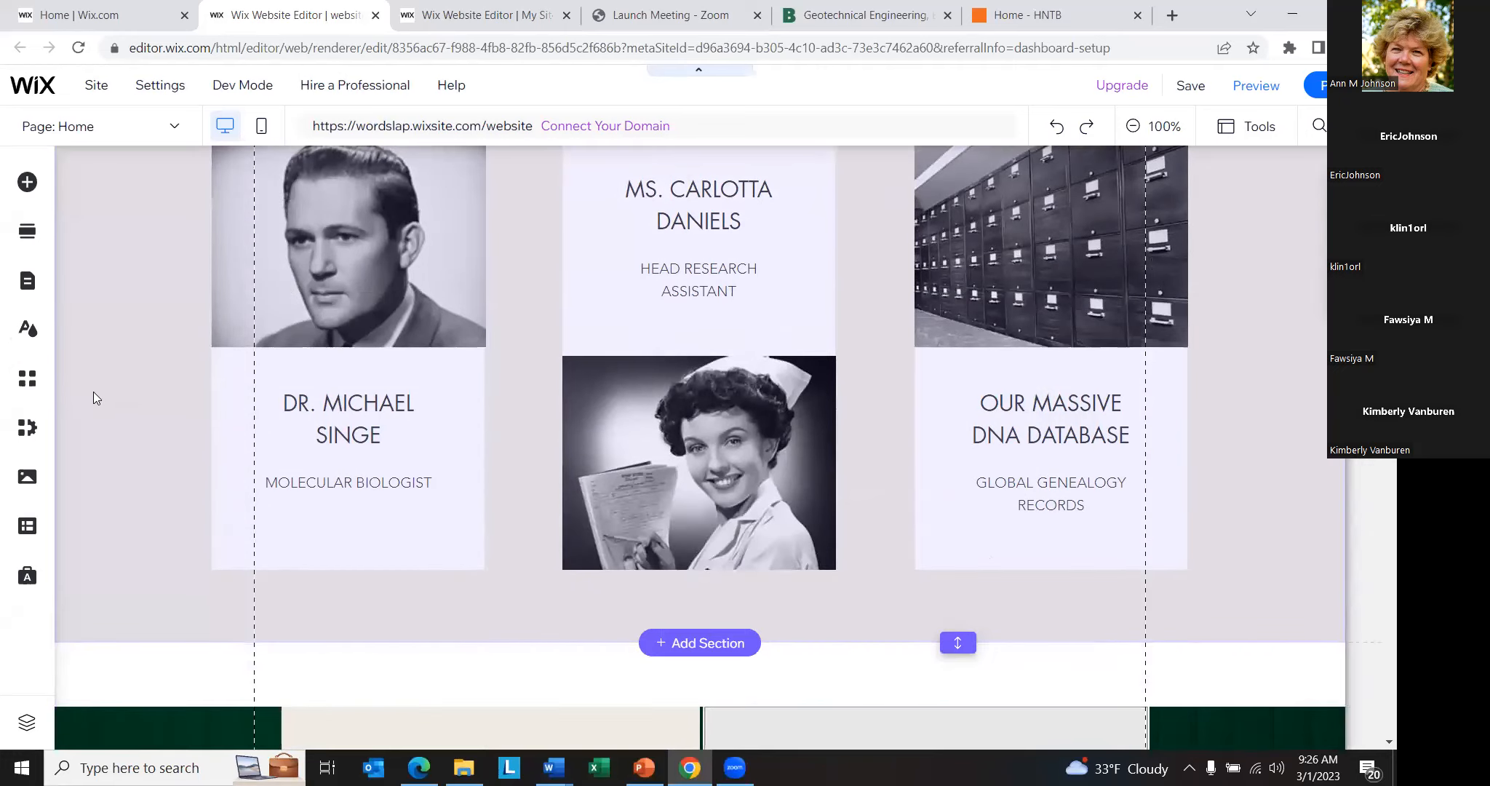
scroll(130, 398, down, 6)
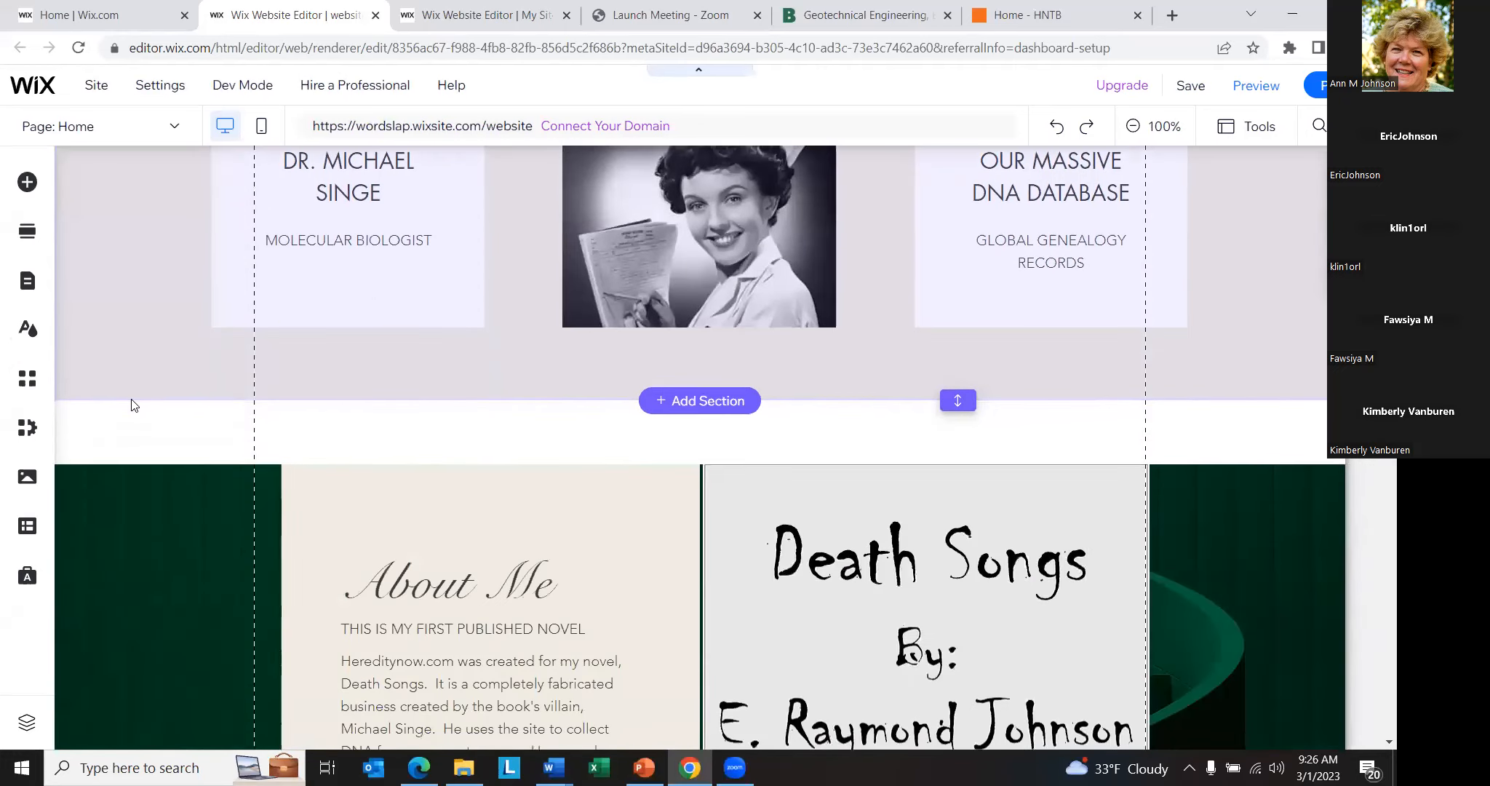
scroll(194, 430, down, 3)
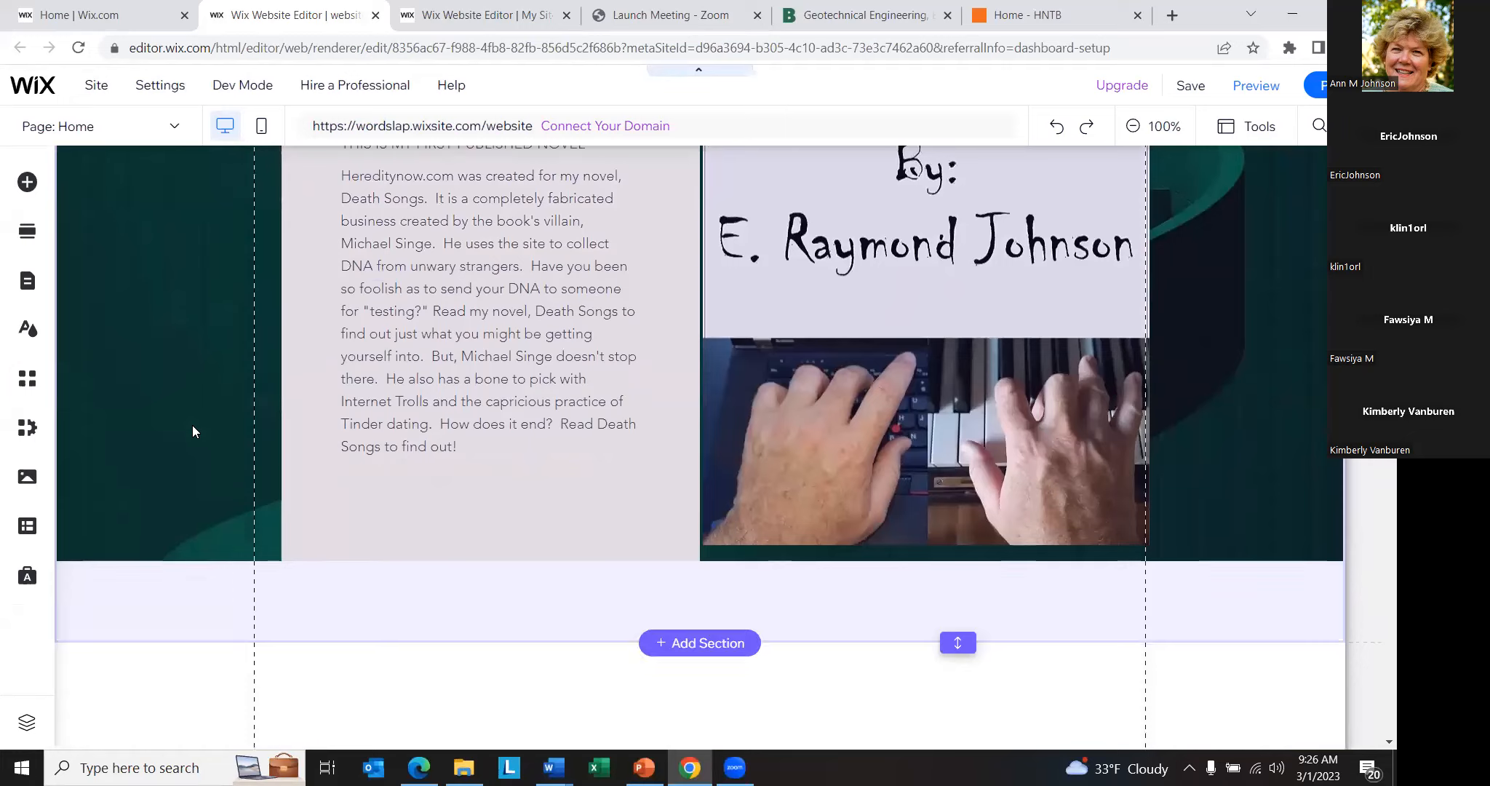
scroll(201, 425, down, 14)
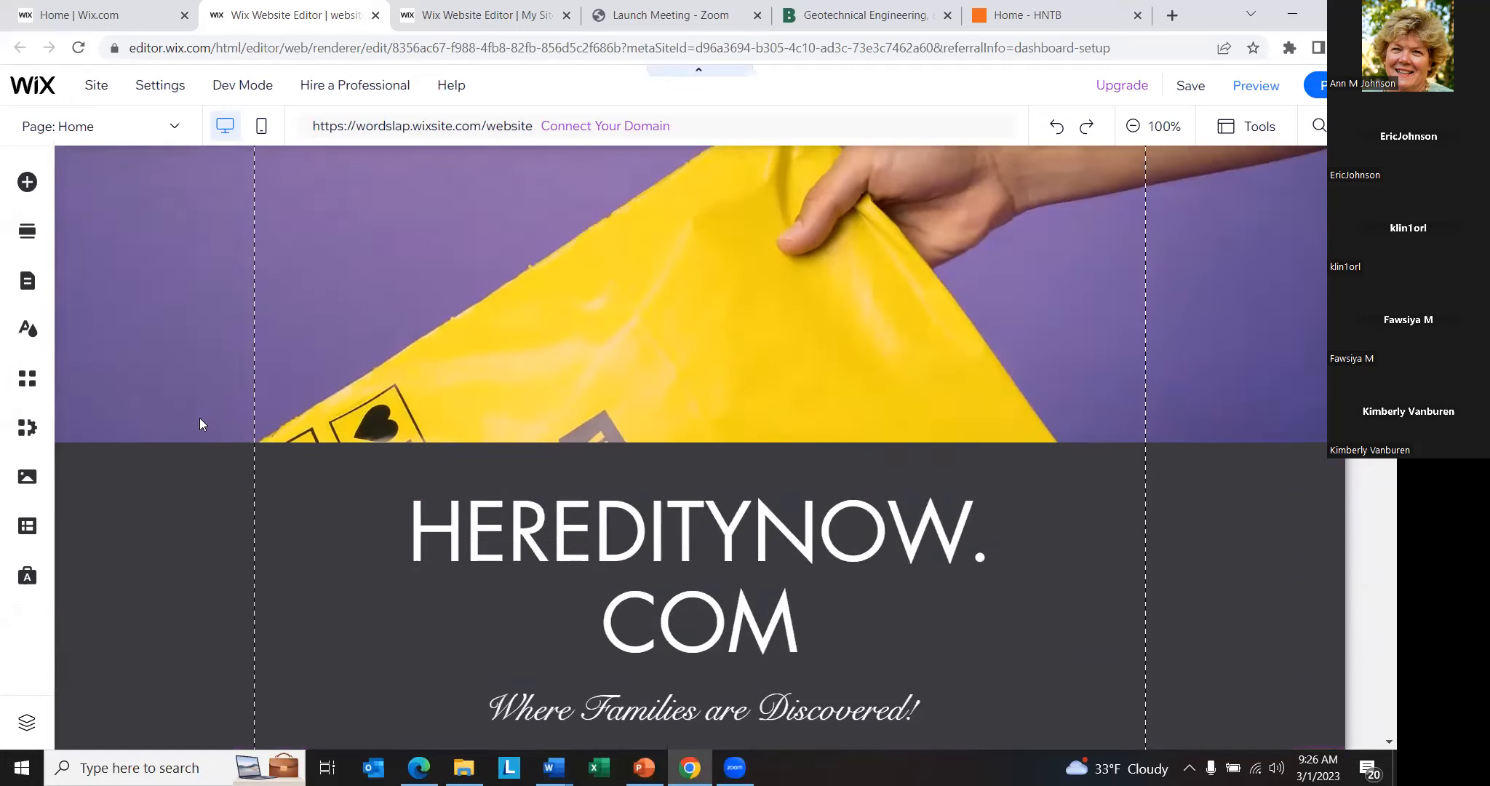
- Look over the rest of the Home page, from the Services videos through Death Songs and Contact Us to the footer, and return to the banner
scroll(196, 425, down, 9)
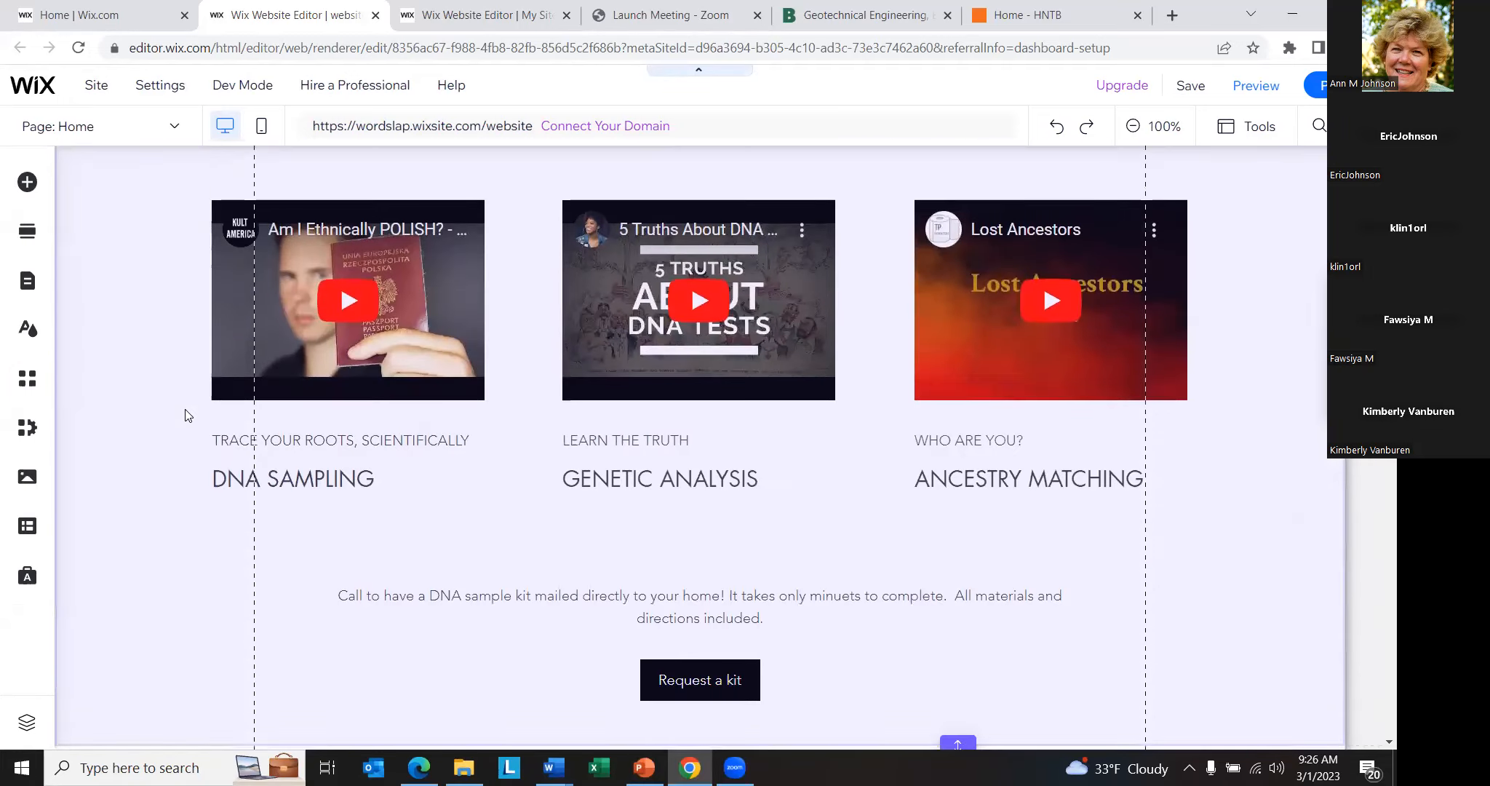
scroll(174, 437, down, 10)
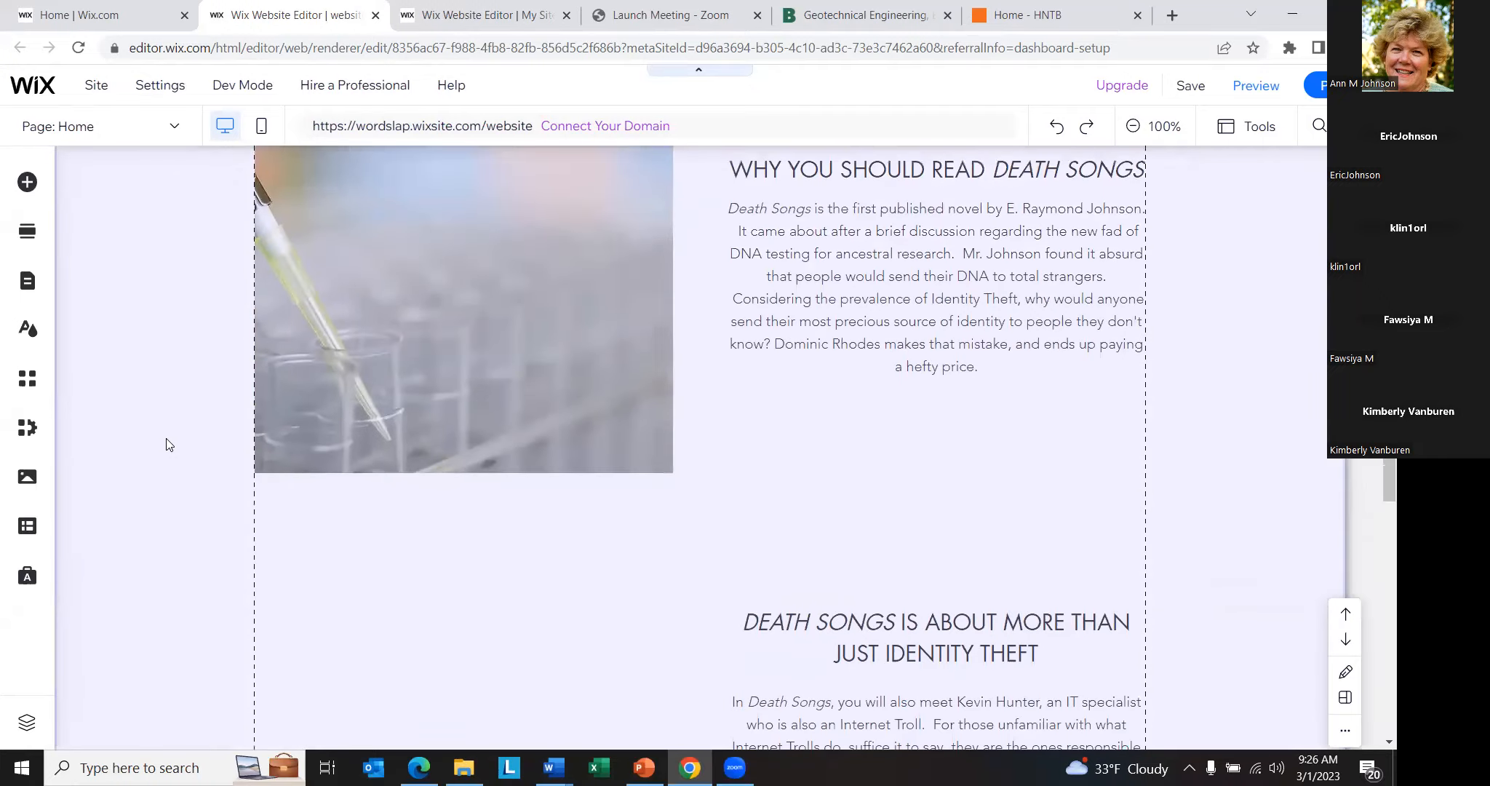
scroll(166, 446, down, 10)
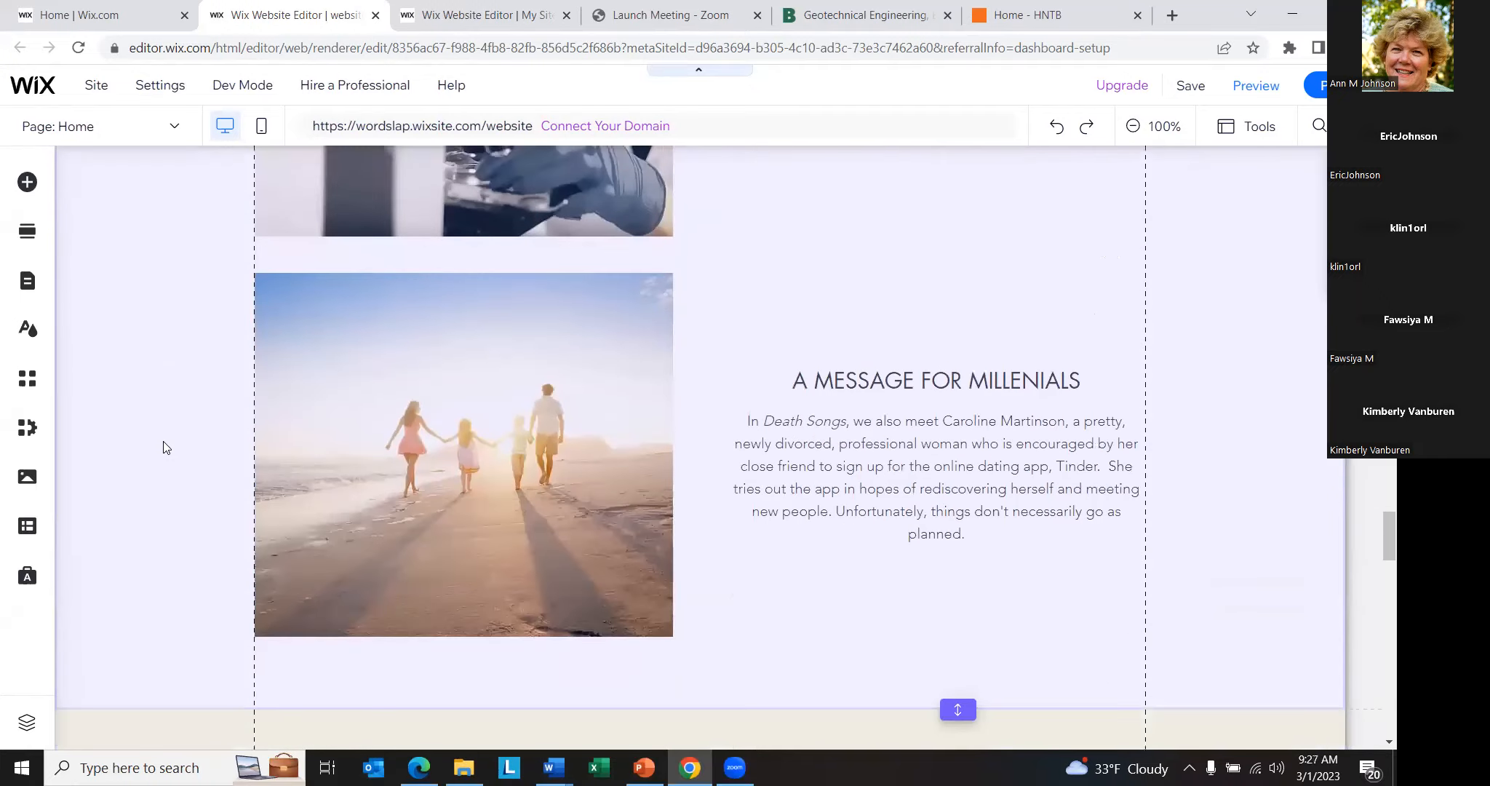
scroll(153, 449, down, 12)
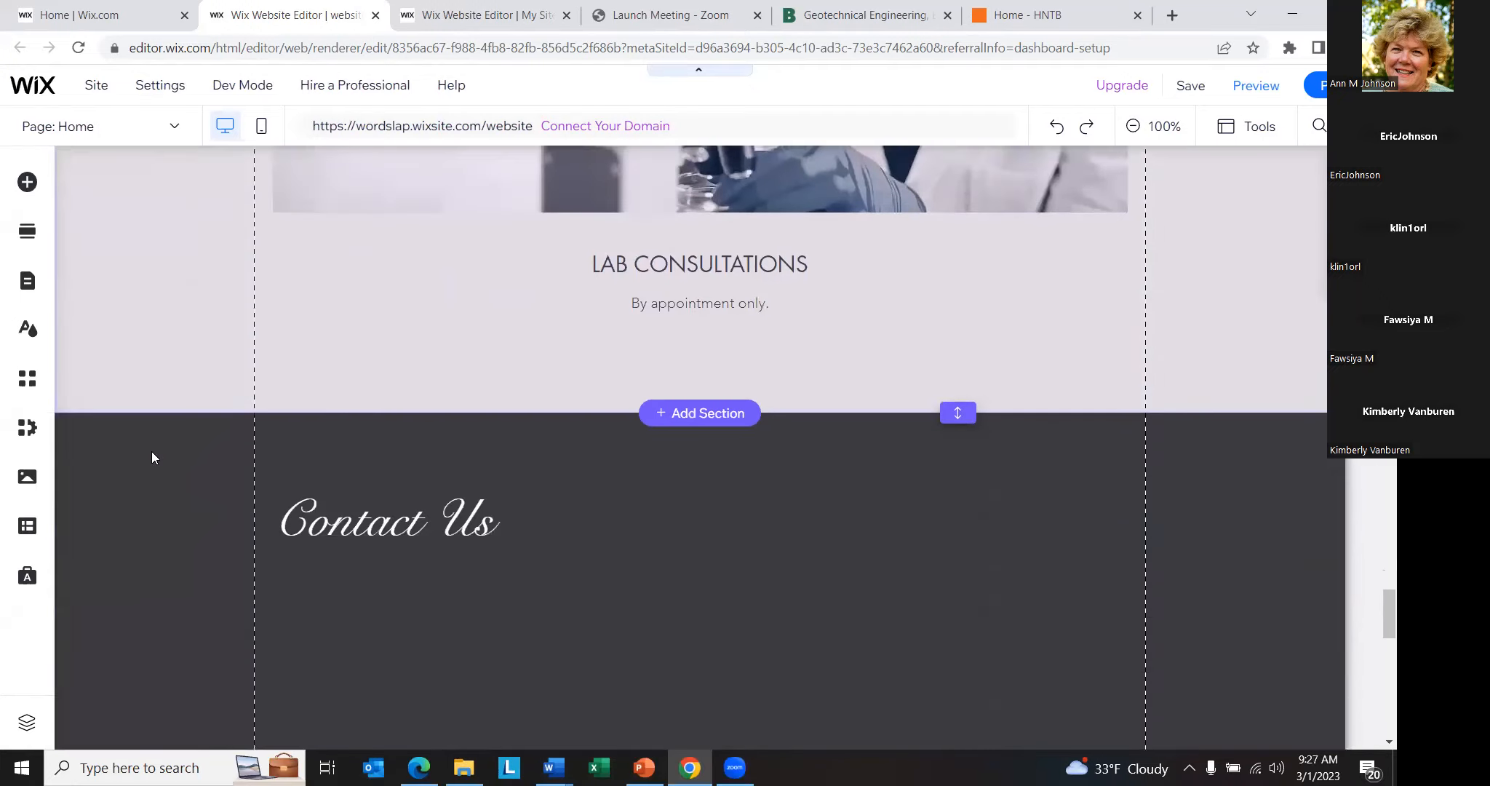
scroll(306, 509, down, 3)
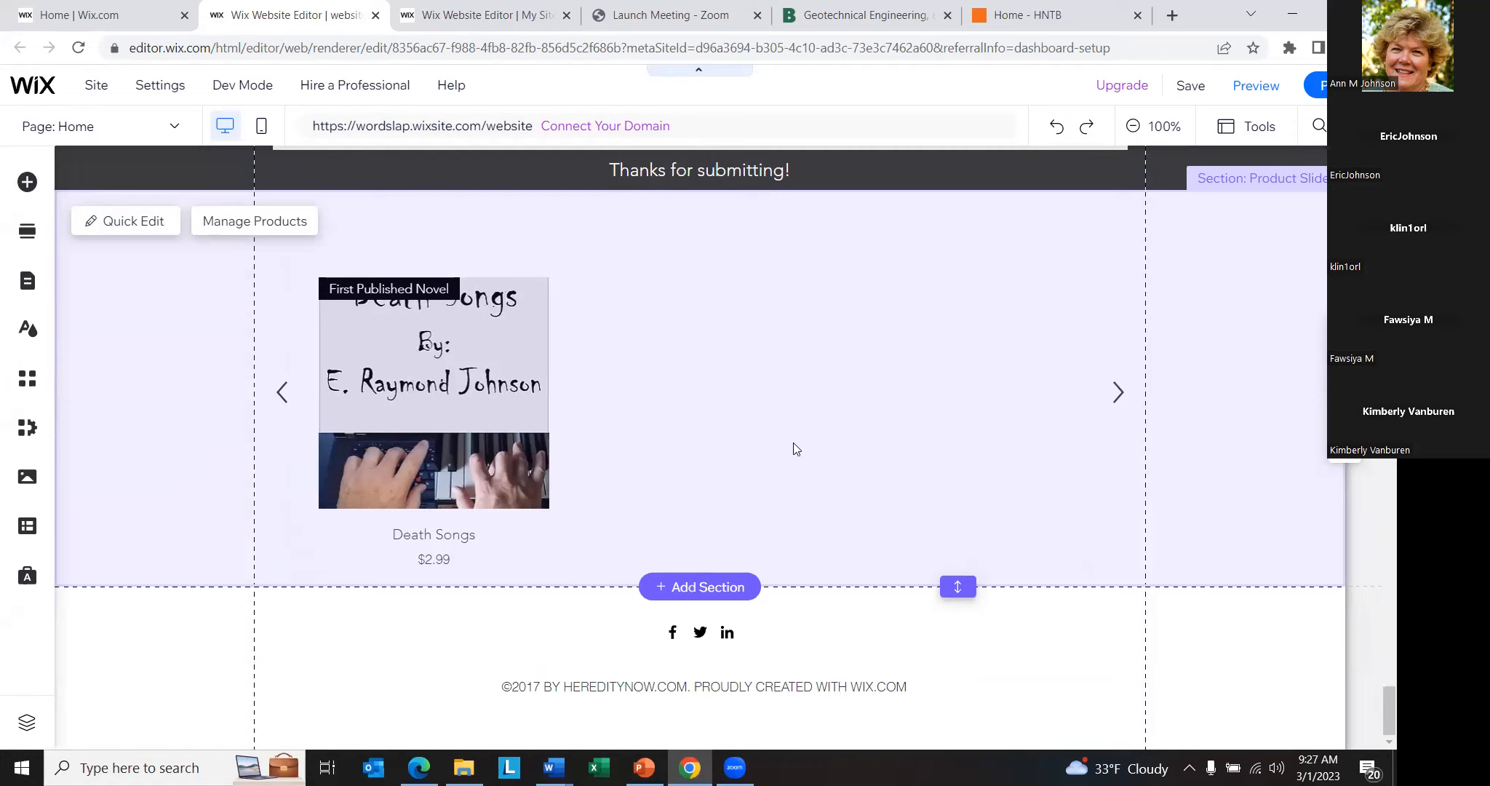
scroll(864, 414, up, 10)
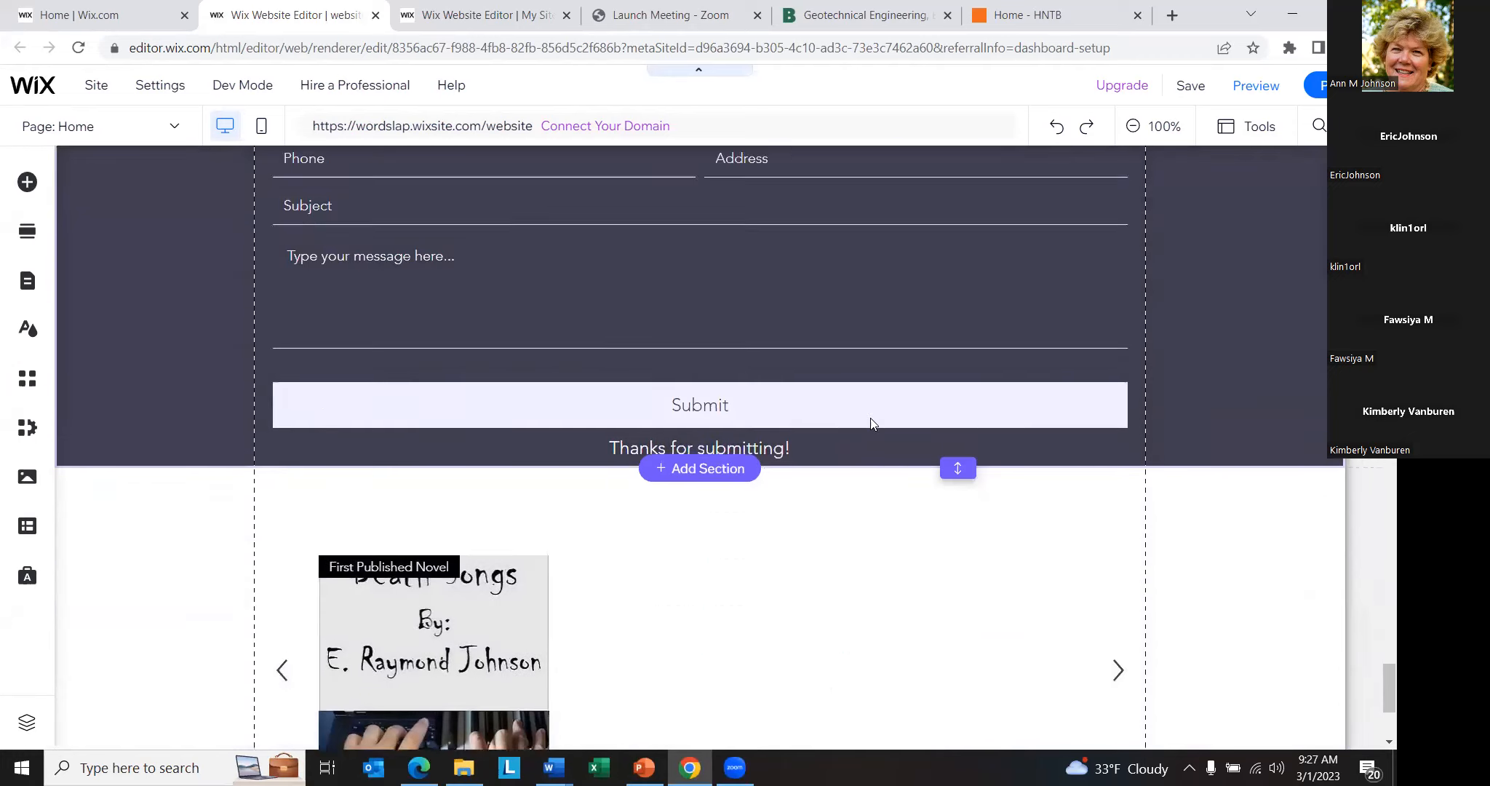
scroll(869, 417, up, 15)
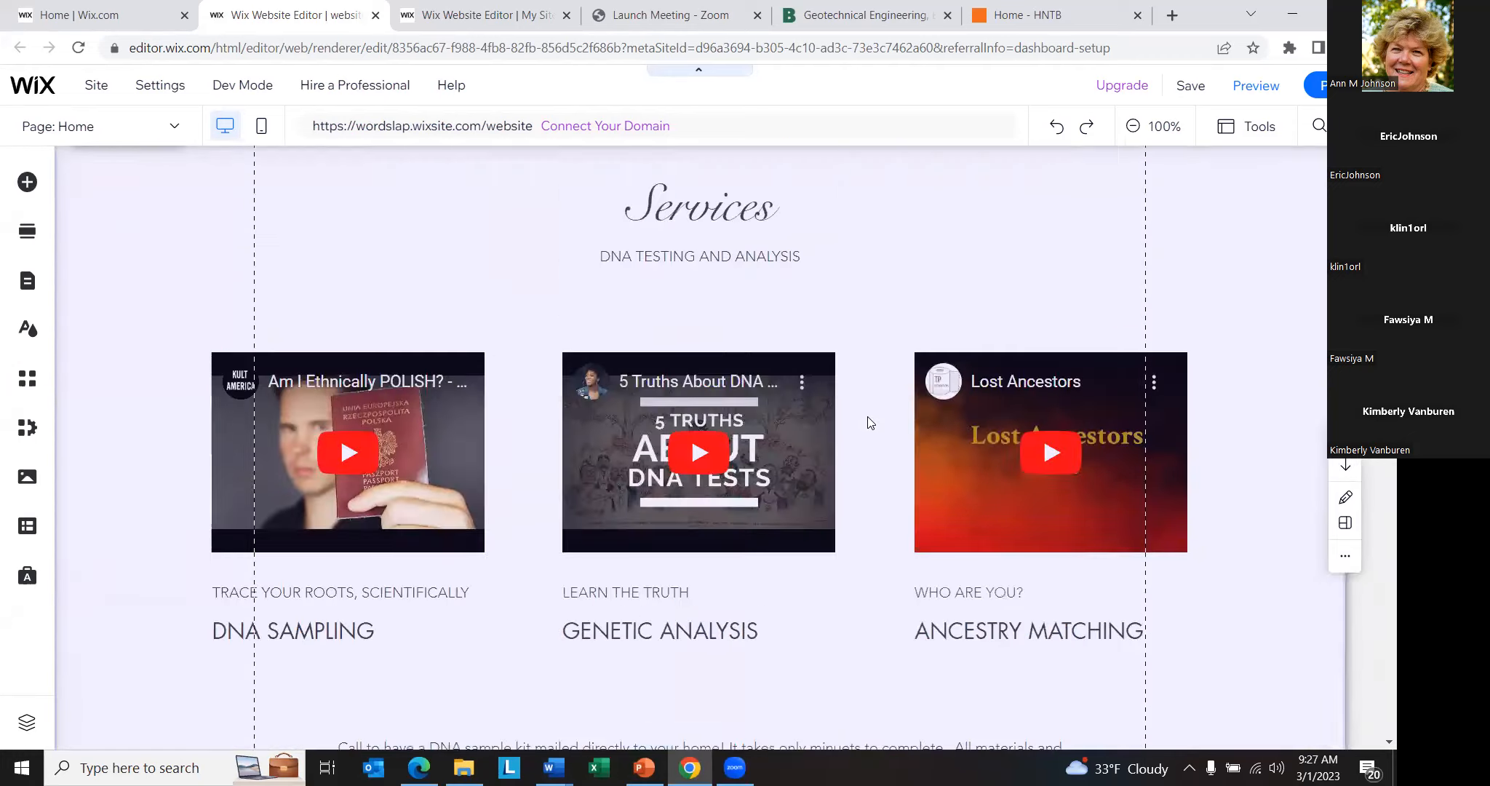
scroll(755, 404, up, 8)
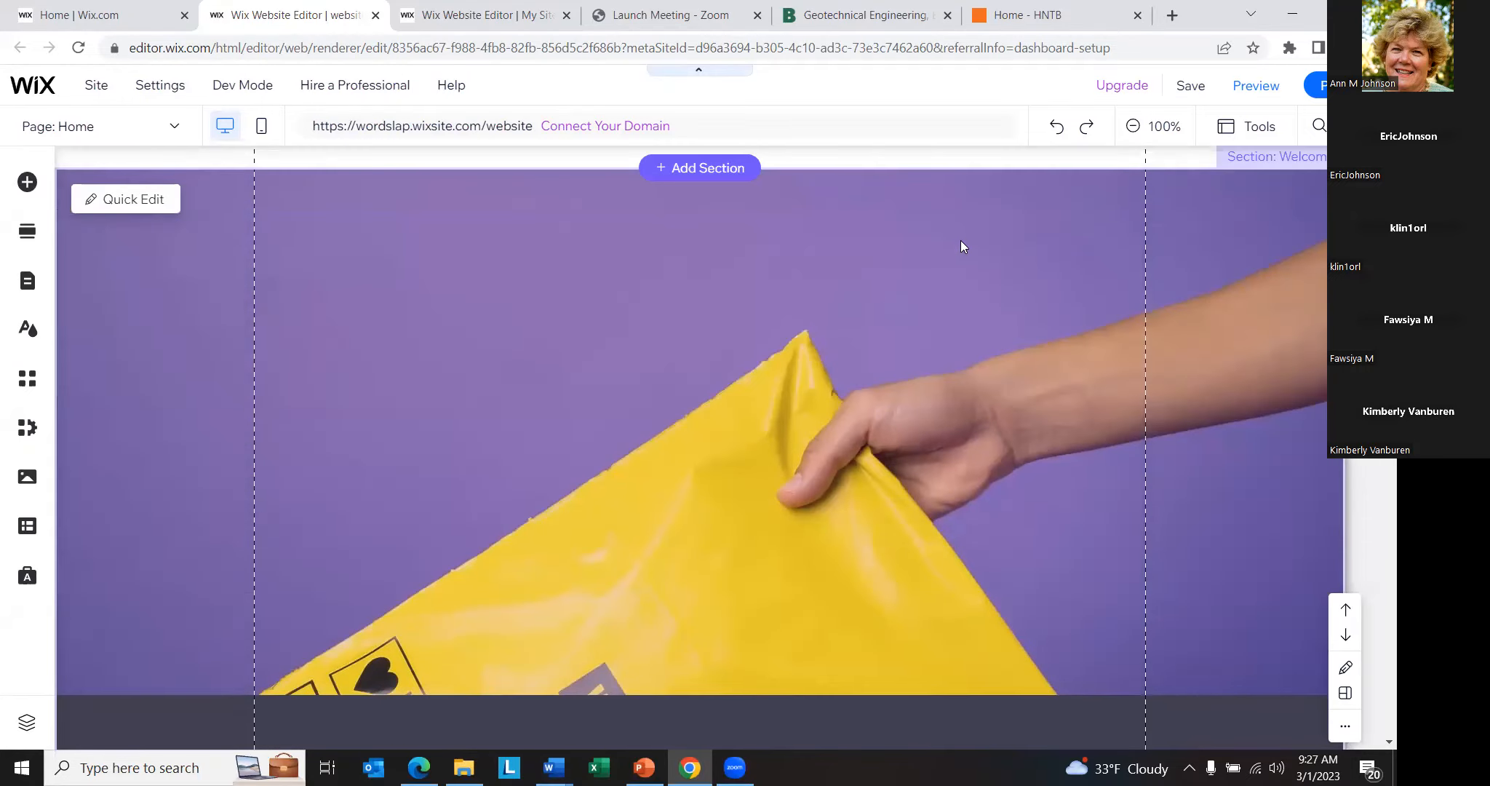
scroll(875, 254, up, 3)
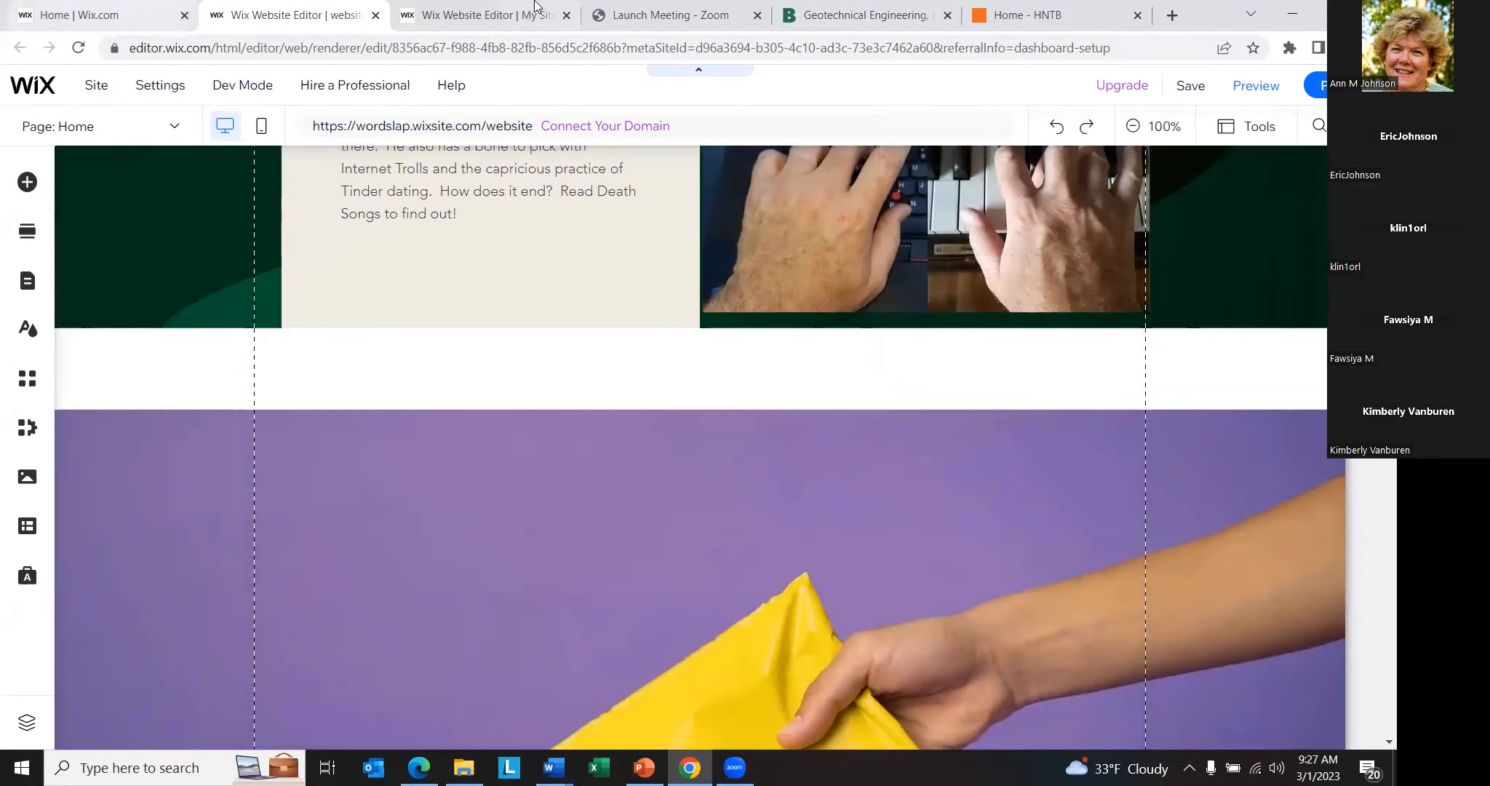
- Minimize the website editor and the Website Activity 3 document, switch to the Designing a Website presentation in PowerPoint, and start its slide show from slide 13
click(1306, 10)
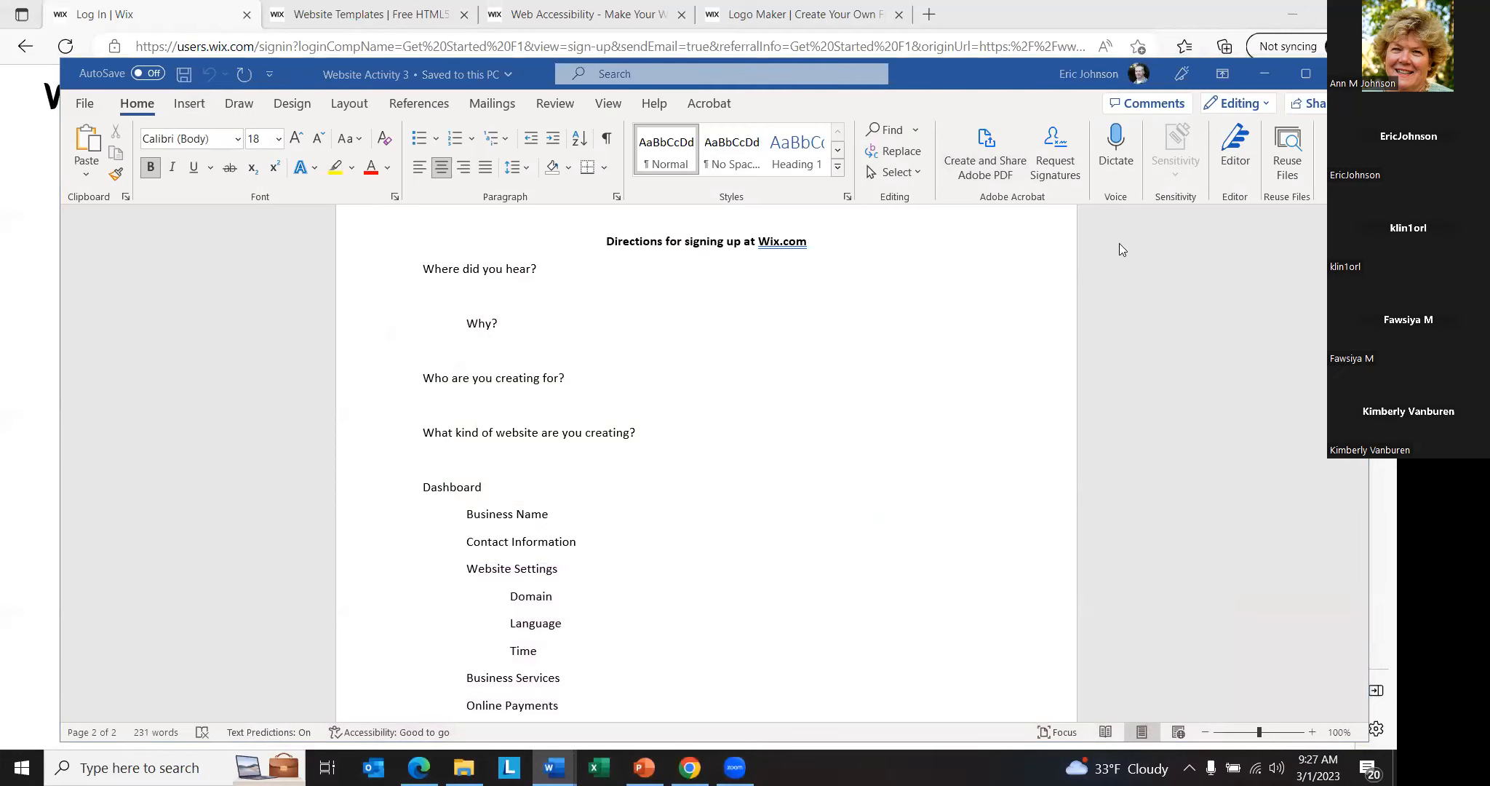
click(1266, 73)
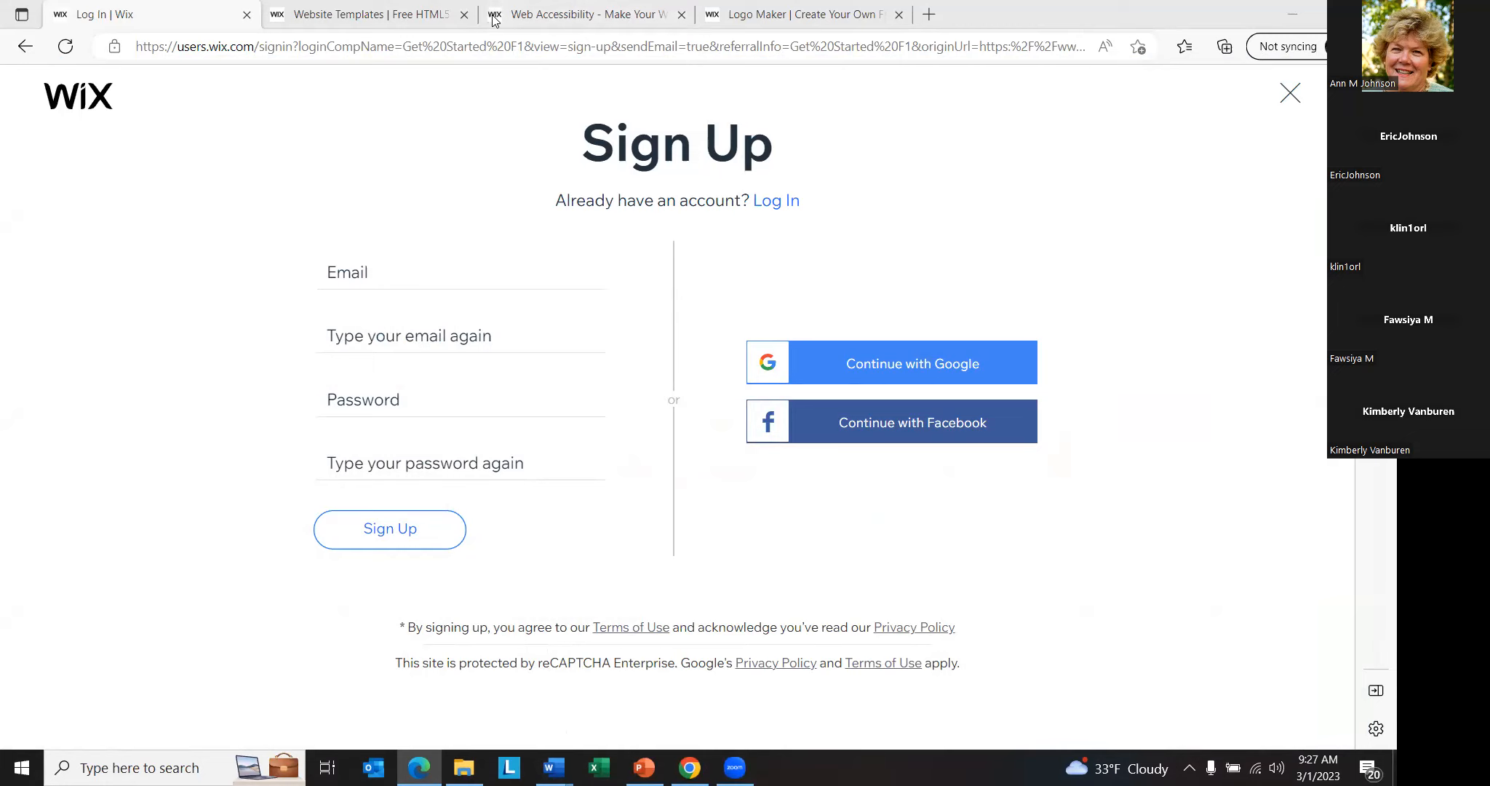
key(alt+Tab)
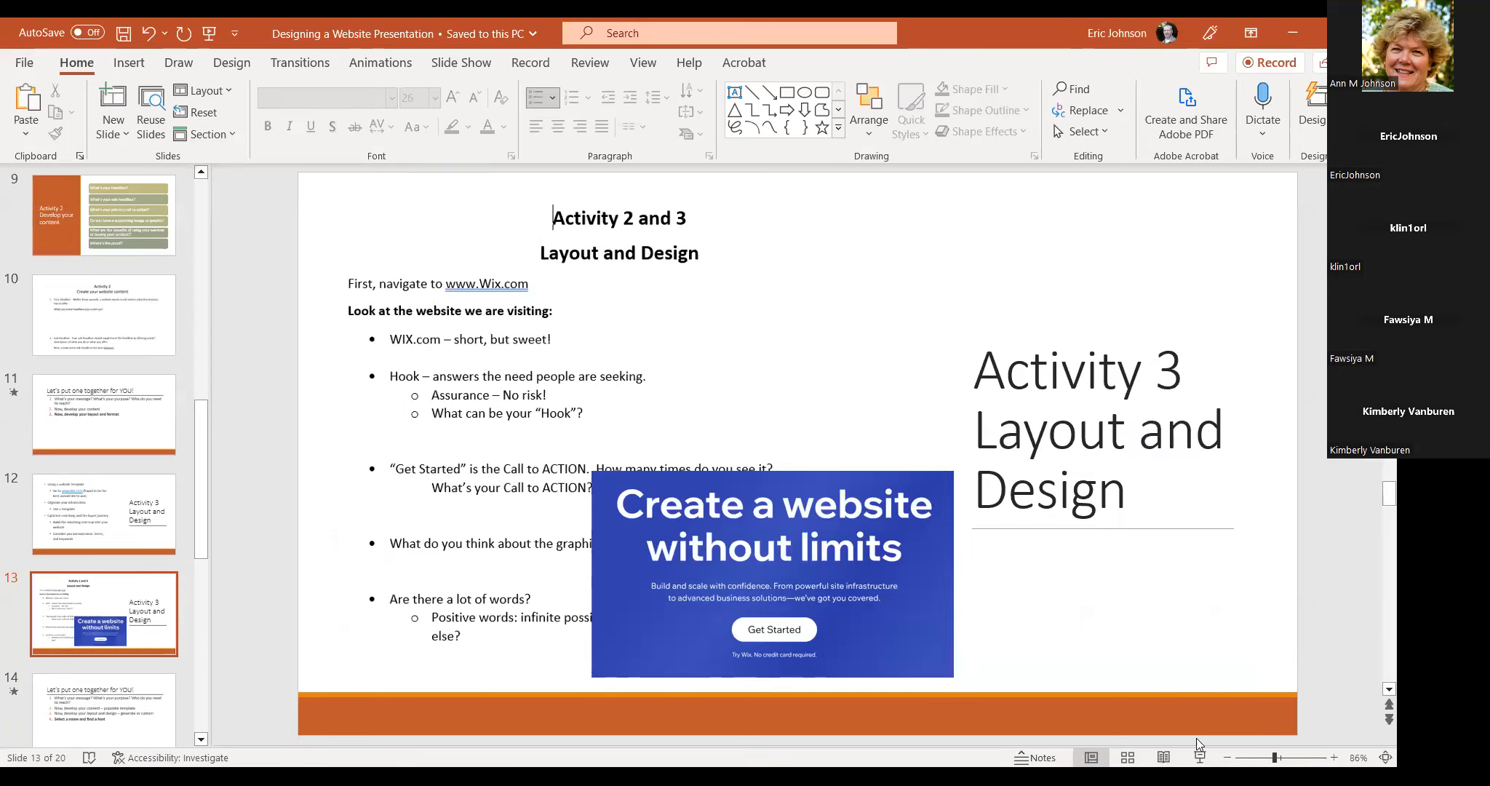
click(1200, 758)
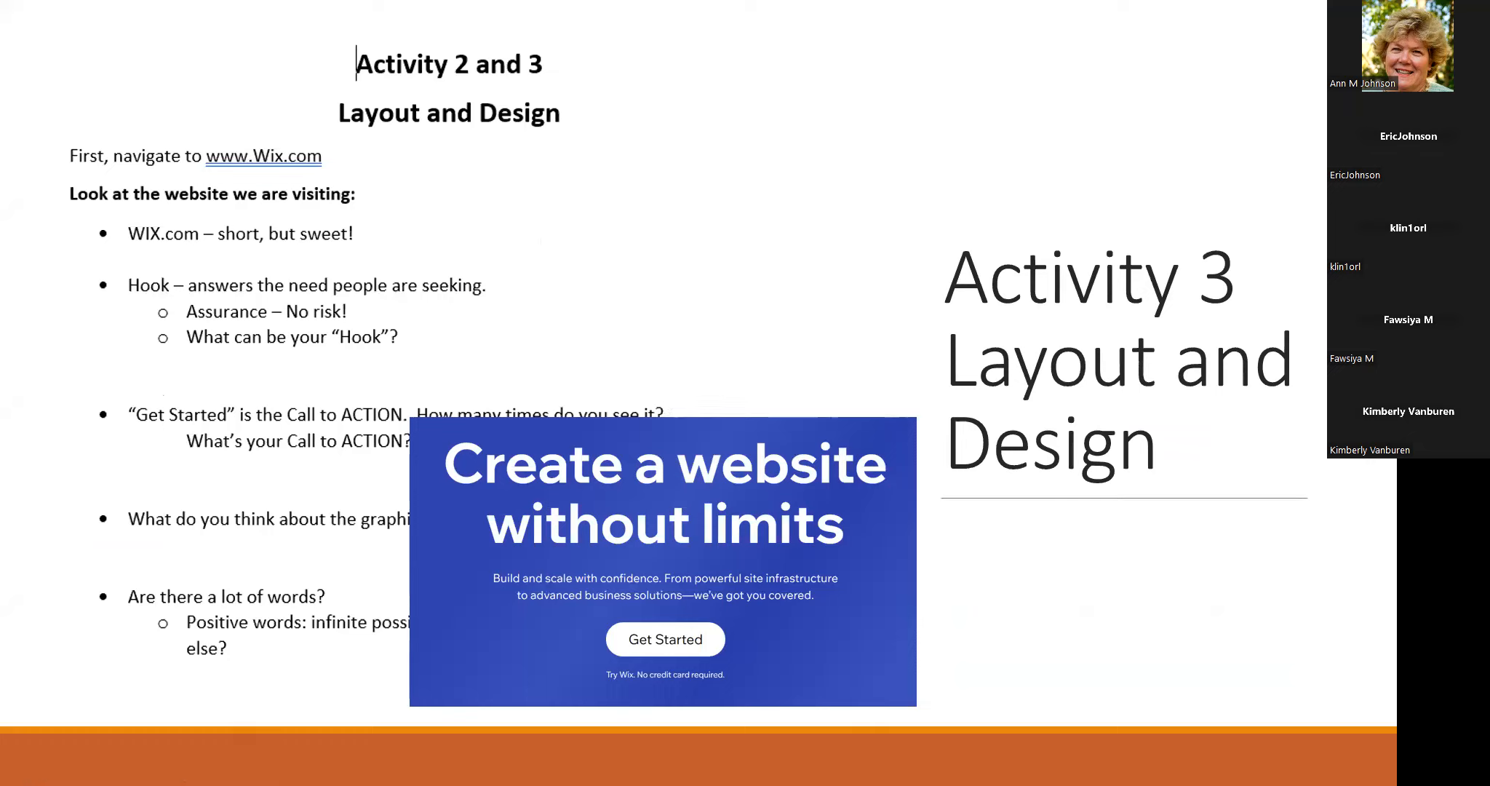
- Advance the slide show past "Let's put one together for YOU!" to the Activity 4 slide on picking a name and a host
click(926, 339)
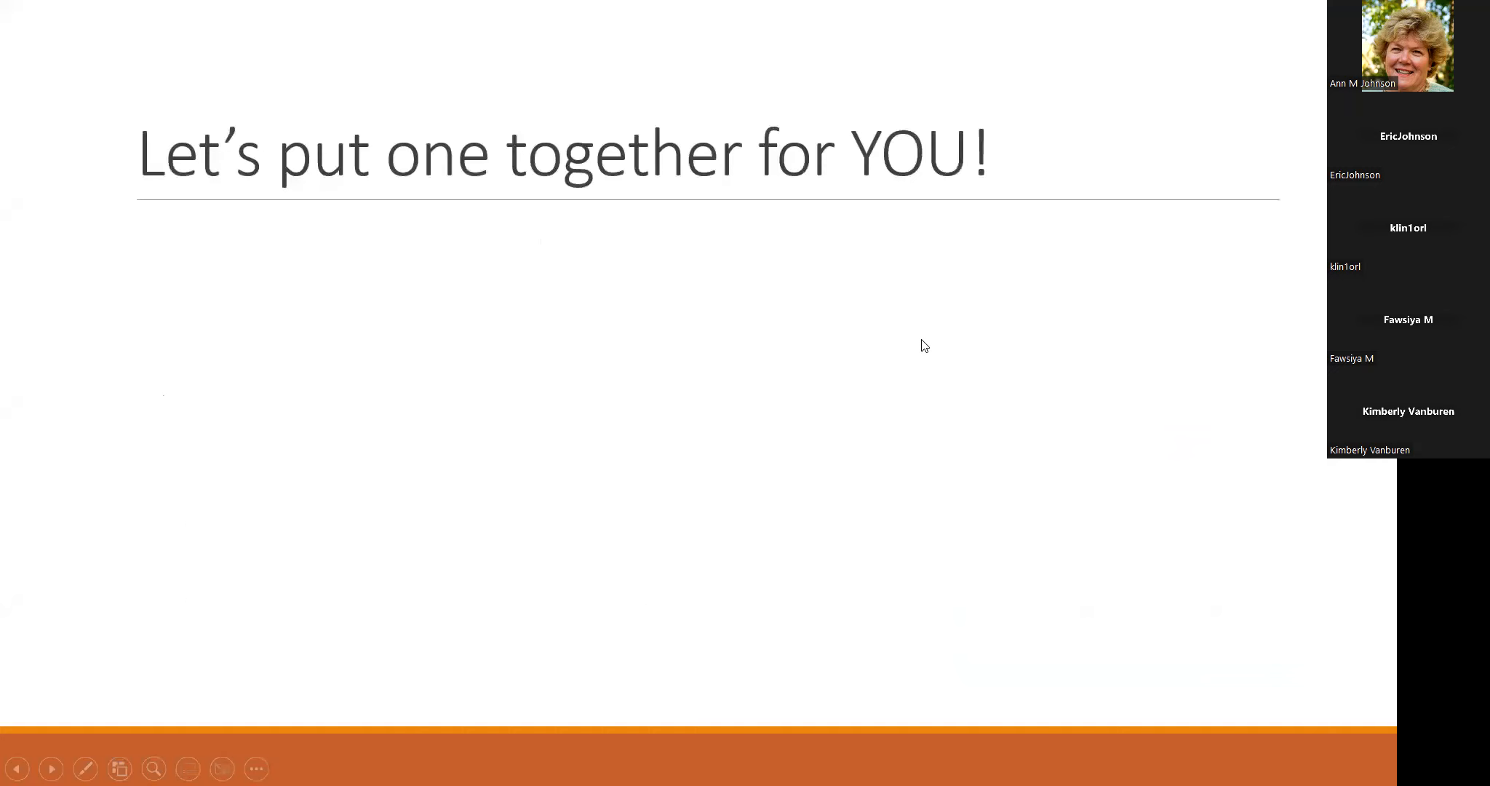
click(797, 352)
click(805, 359)
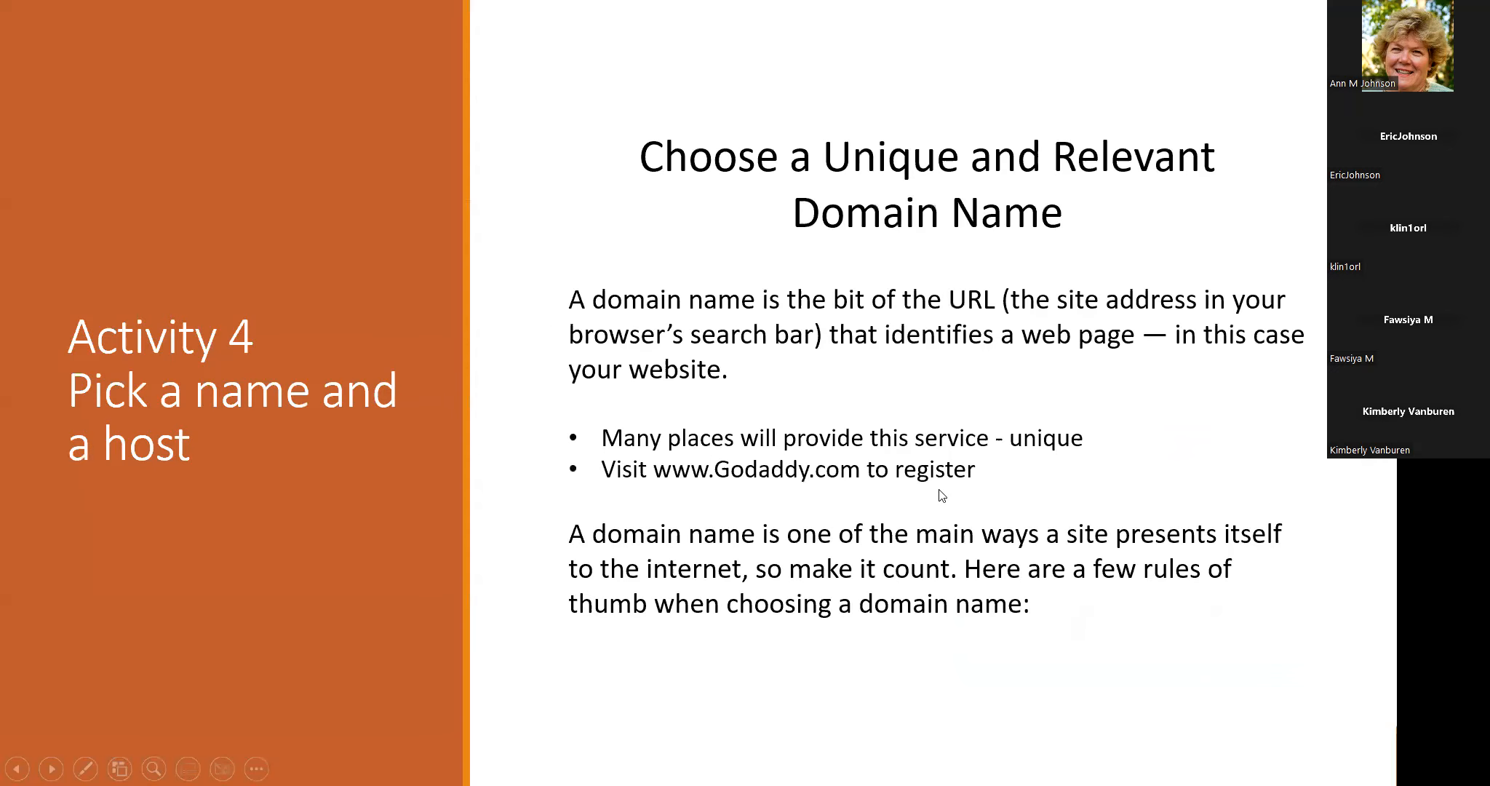